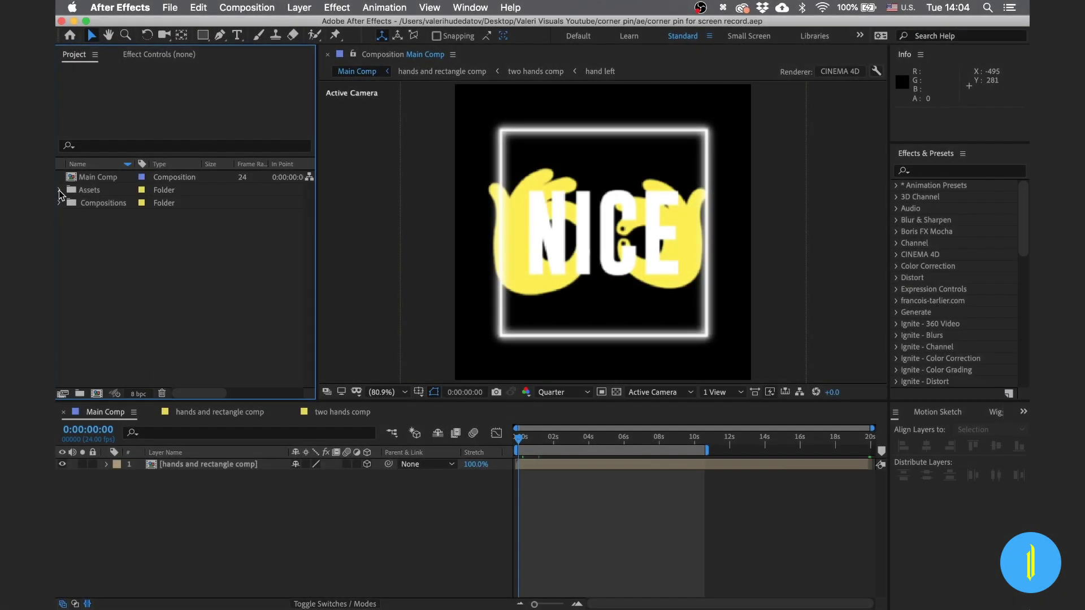
# Step: Browse the Assets folder's Solids and AI & PSD hand artwork files in the Project panel
pyautogui.click(59, 190)
pyautogui.click(72, 203)
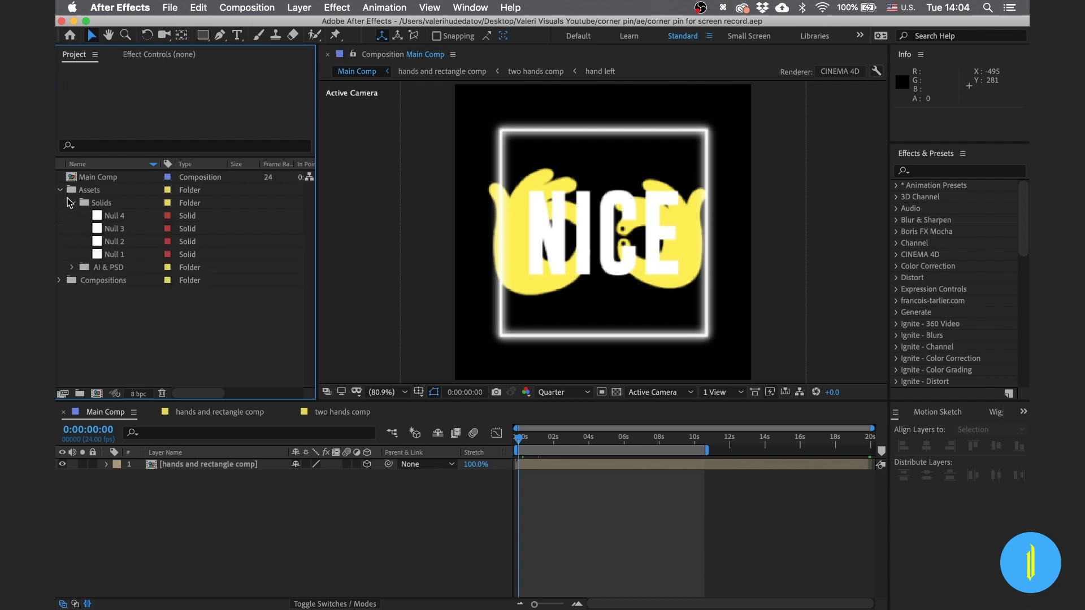
pyautogui.click(72, 205)
pyautogui.click(73, 216)
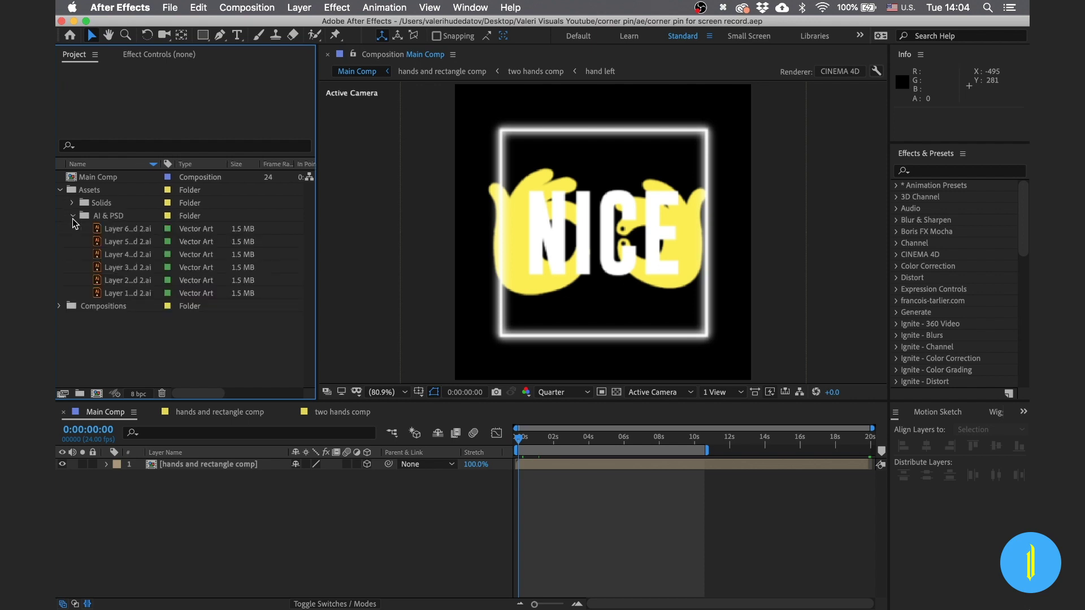
pyautogui.click(114, 239)
pyautogui.click(114, 231)
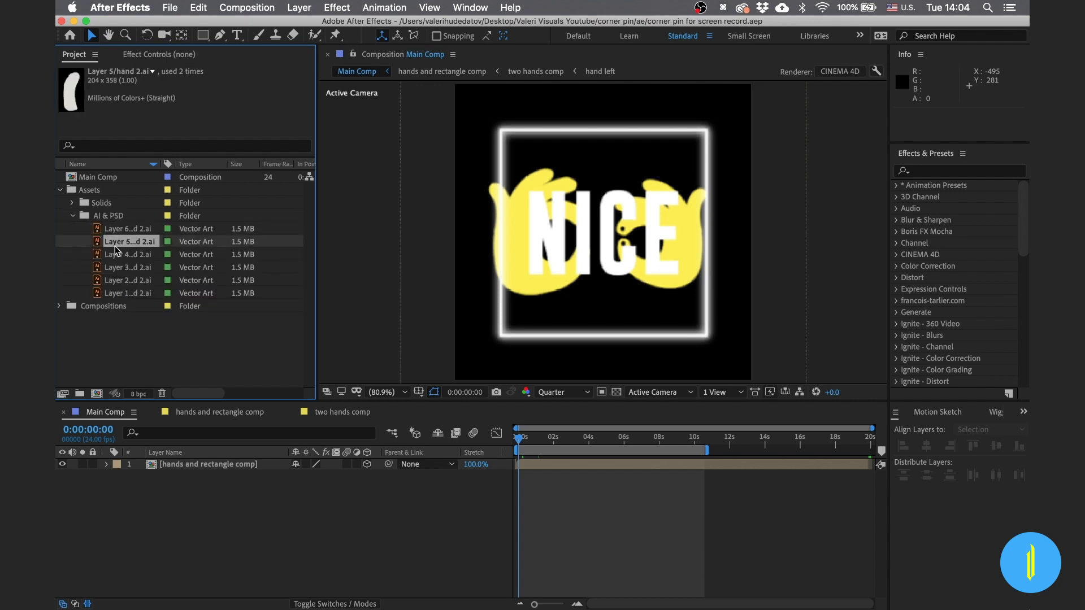
pyautogui.click(118, 255)
pyautogui.click(120, 268)
pyautogui.click(124, 280)
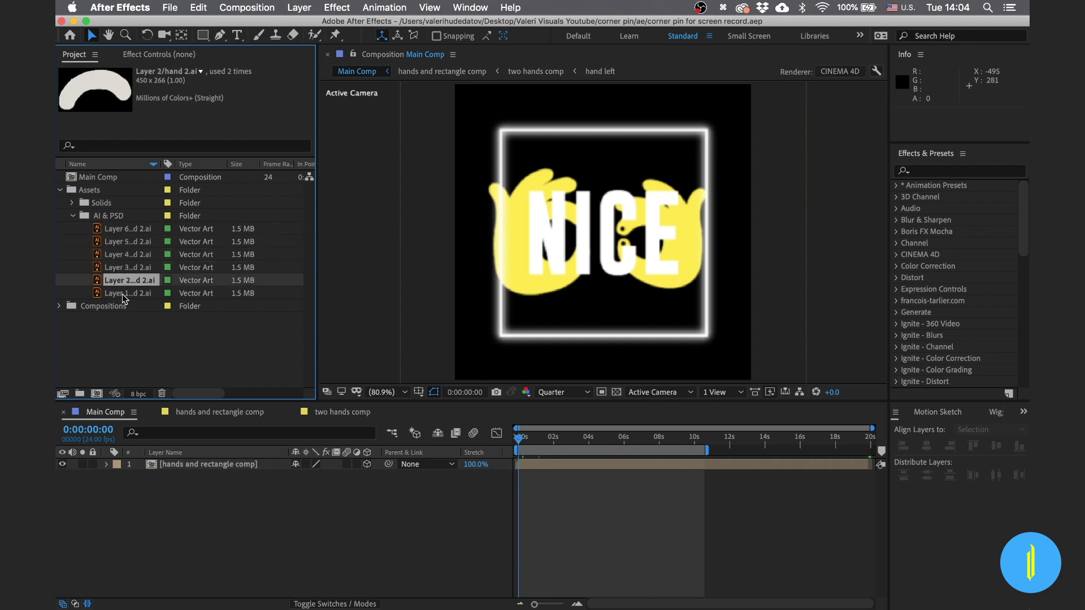
pyautogui.click(125, 294)
pyautogui.click(74, 216)
pyautogui.click(61, 190)
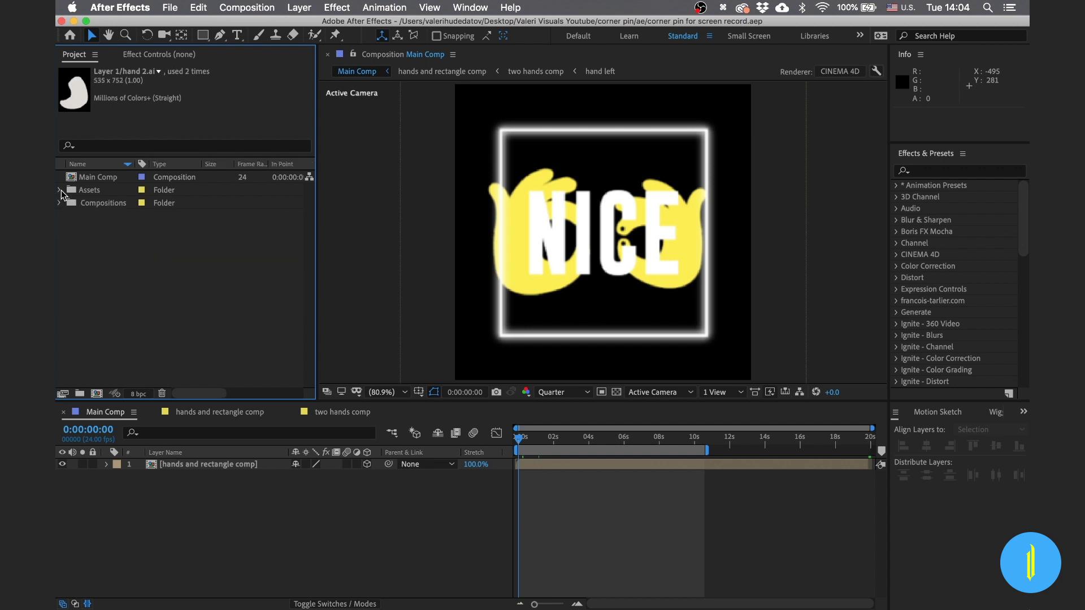
# Step: Inspect each composition in the Compositions folder, including hand right and hand left
pyautogui.click(60, 202)
pyautogui.click(92, 217)
pyautogui.click(97, 229)
pyautogui.click(101, 242)
pyautogui.click(102, 255)
pyautogui.click(104, 269)
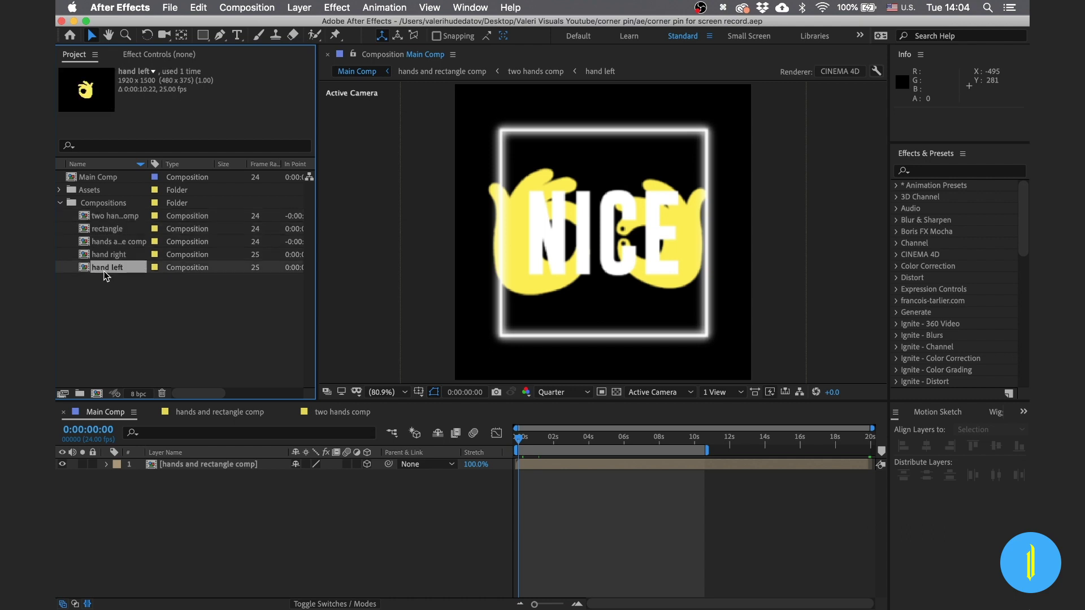
pyautogui.click(59, 203)
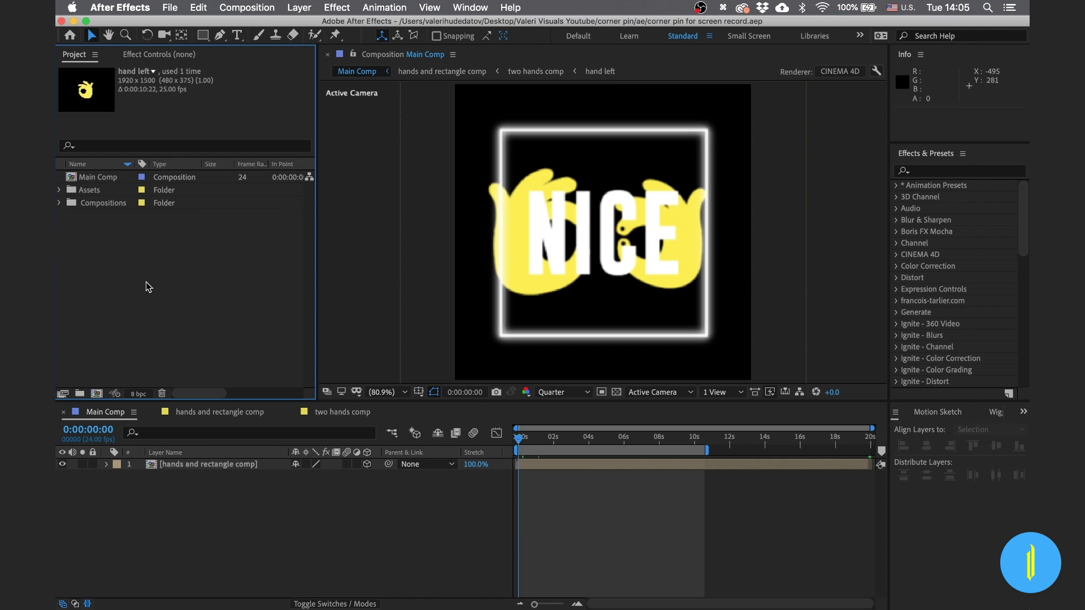
# Step: Open the hands and rectangle comp and briefly toggle the rectangle layer's visibility
pyautogui.click(204, 464)
pyautogui.doubleClick(204, 464)
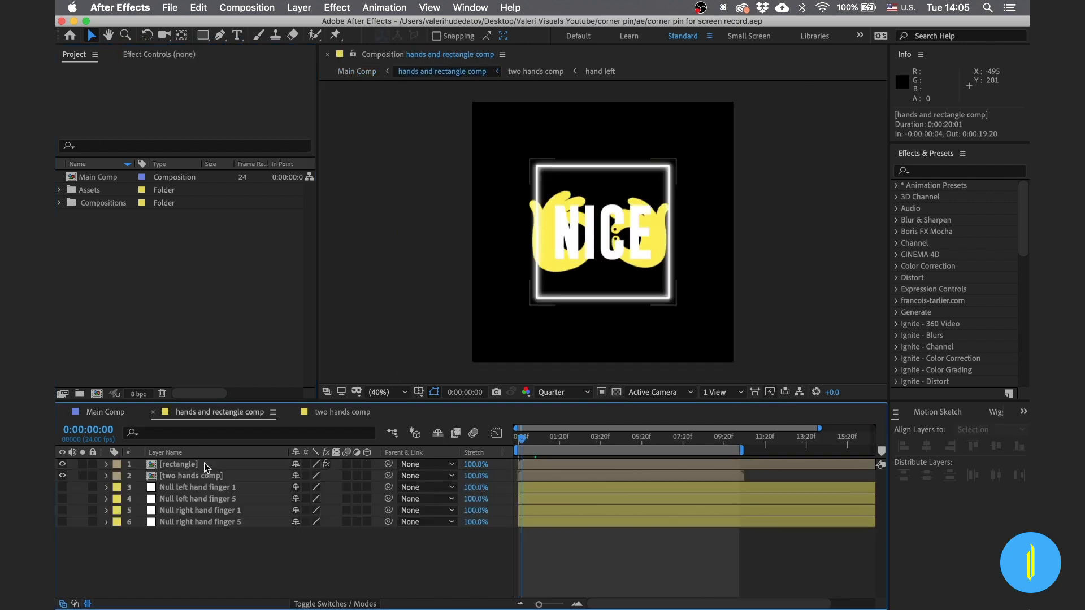
pyautogui.click(171, 466)
pyautogui.click(61, 465)
pyautogui.click(61, 465)
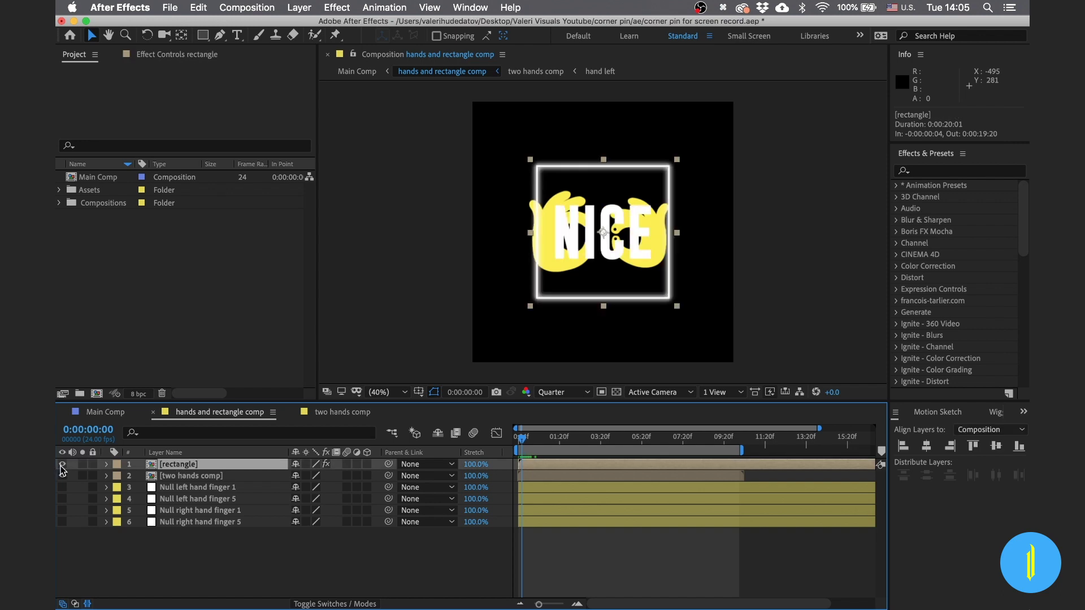
# Step: Inspect the rectangle precomp by toggling its shape and nice text layers, then return
pyautogui.doubleClick(168, 467)
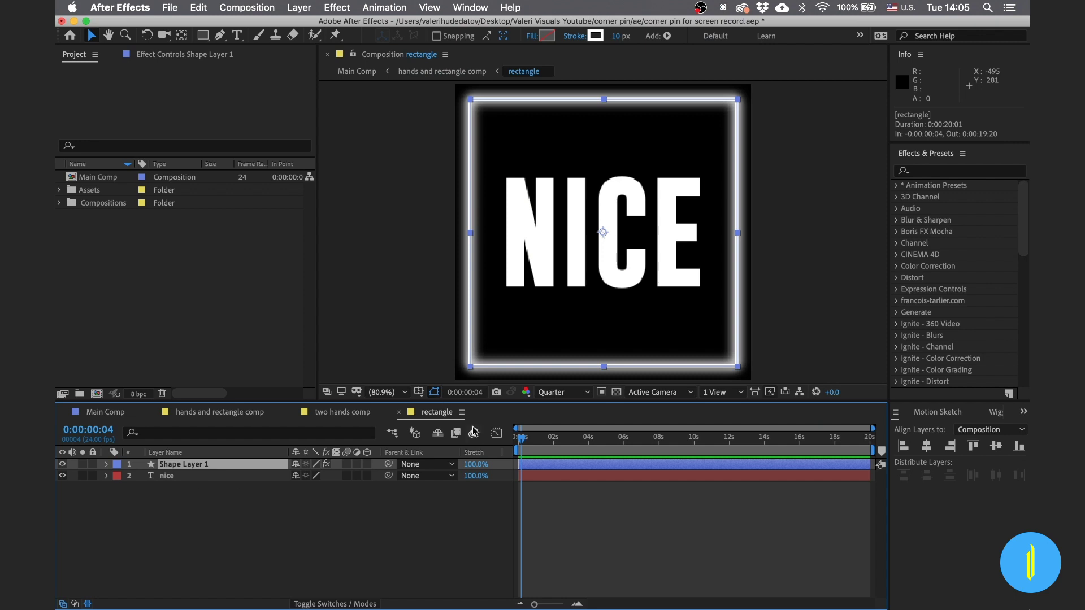
pyautogui.click(63, 464)
pyautogui.click(63, 465)
pyautogui.click(63, 476)
pyautogui.click(63, 477)
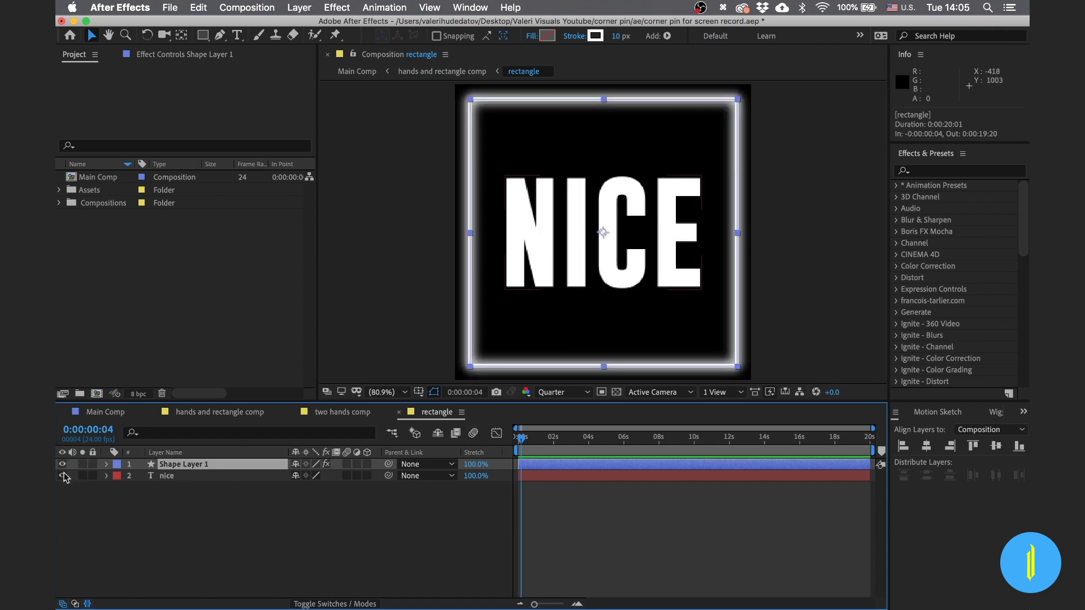
pyautogui.click(64, 476)
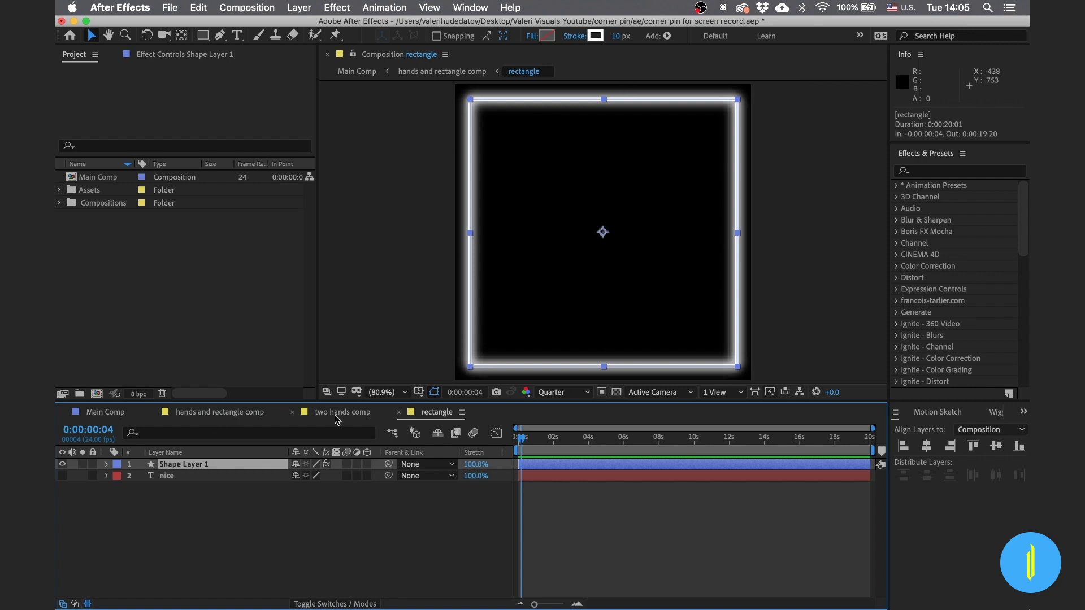
pyautogui.click(221, 414)
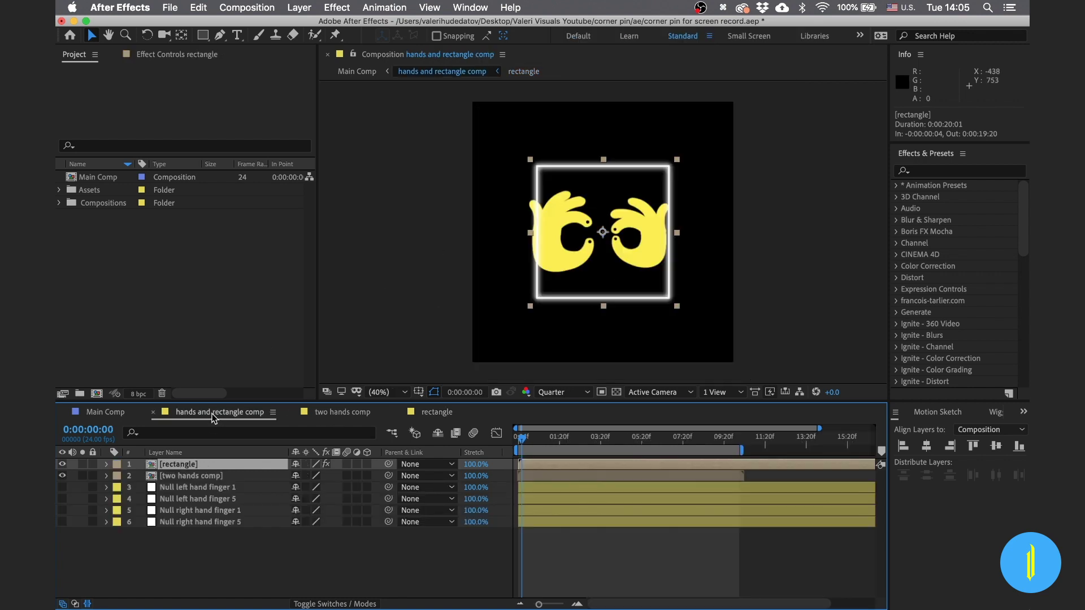
# Step: Hide the glowing rectangle, preview the hands animation, and open the two hands comp
pyautogui.click(63, 464)
pyautogui.click(186, 478)
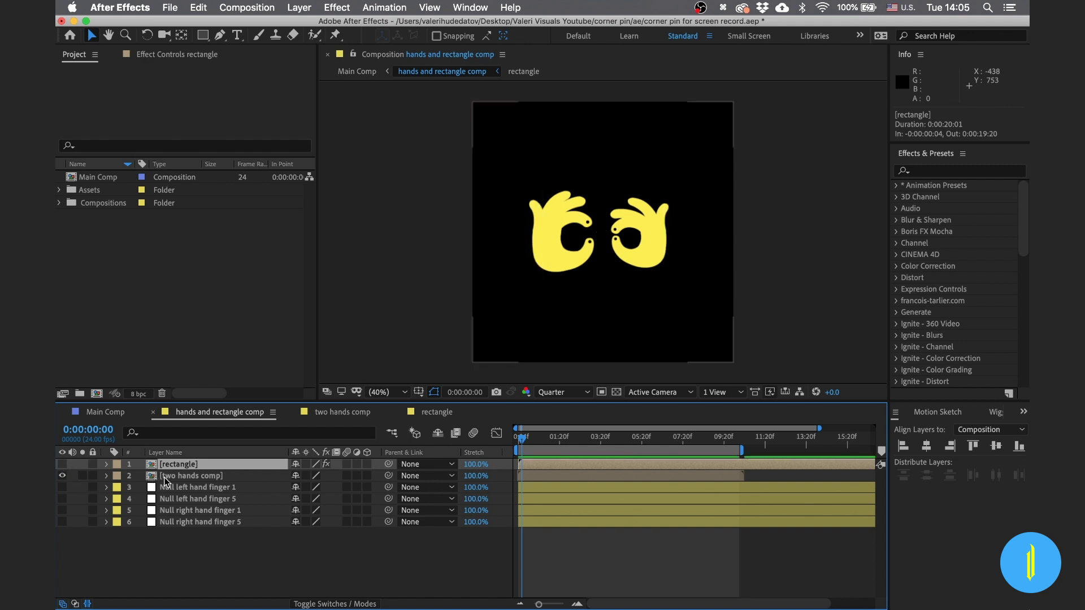
pyautogui.press('space')
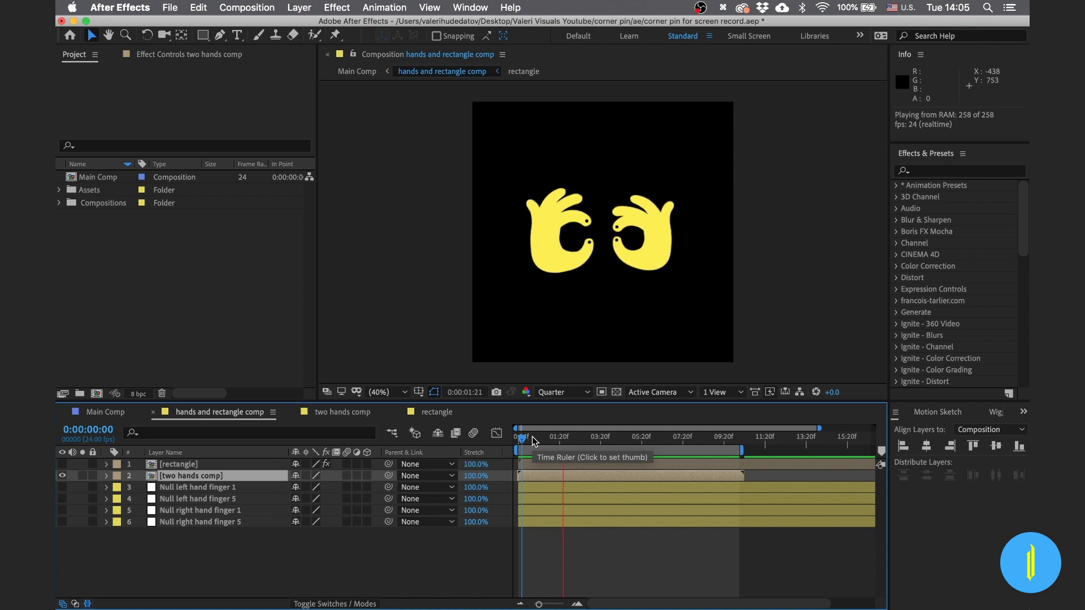
pyautogui.press('space')
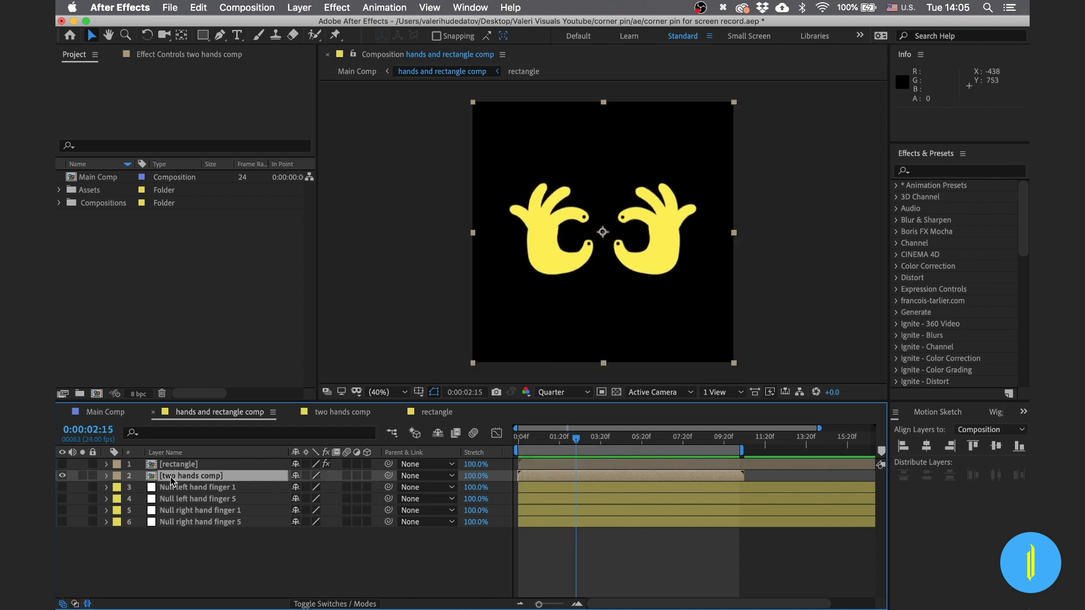
pyautogui.doubleClick(179, 478)
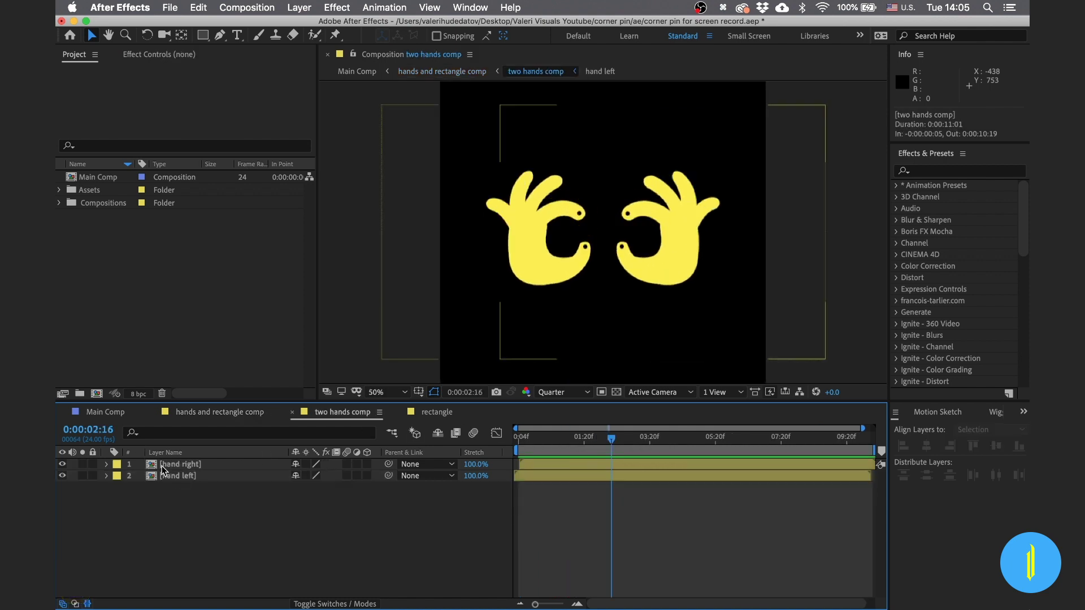
# Step: Toggle each hand's visibility in the two hands comp, then open hand right
pyautogui.click(62, 464)
pyautogui.click(62, 464)
pyautogui.click(62, 476)
pyautogui.click(62, 475)
pyautogui.doubleClick(175, 464)
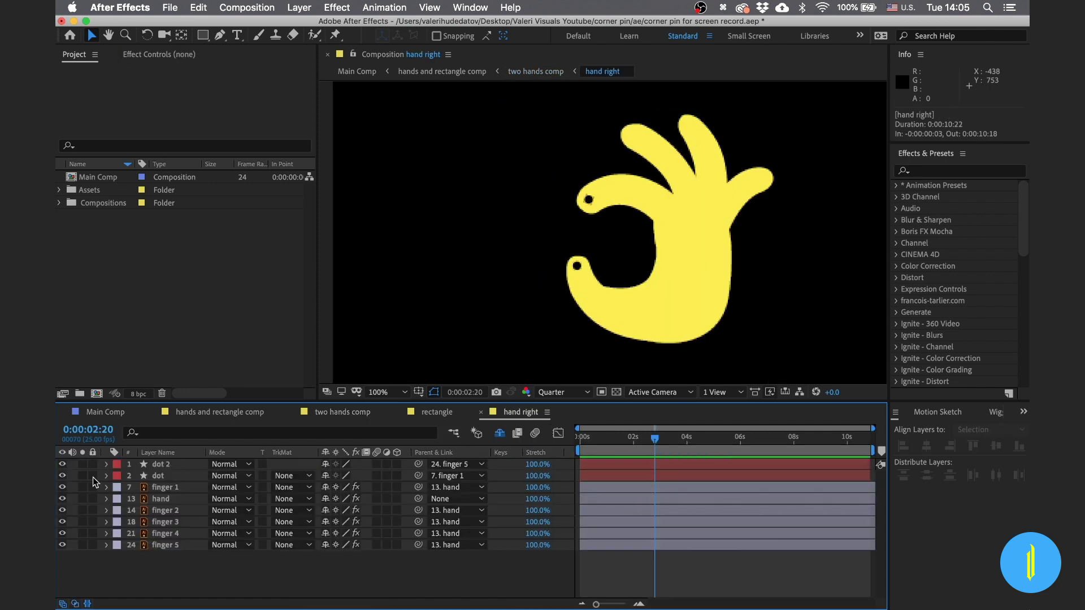
# Step: Toggle the lower dot, turn on the upper dot layer, and play the hand animation
pyautogui.click(63, 464)
pyautogui.click(62, 464)
pyautogui.click(62, 476)
pyautogui.press('space')
pyautogui.press('space')
# Step: Preview the hand and finger layers' keyframed rotations, then turn off Hide Shy Layers
pyautogui.moveTo(203, 558); pyautogui.dragTo(147, 492)
pyautogui.press('u')
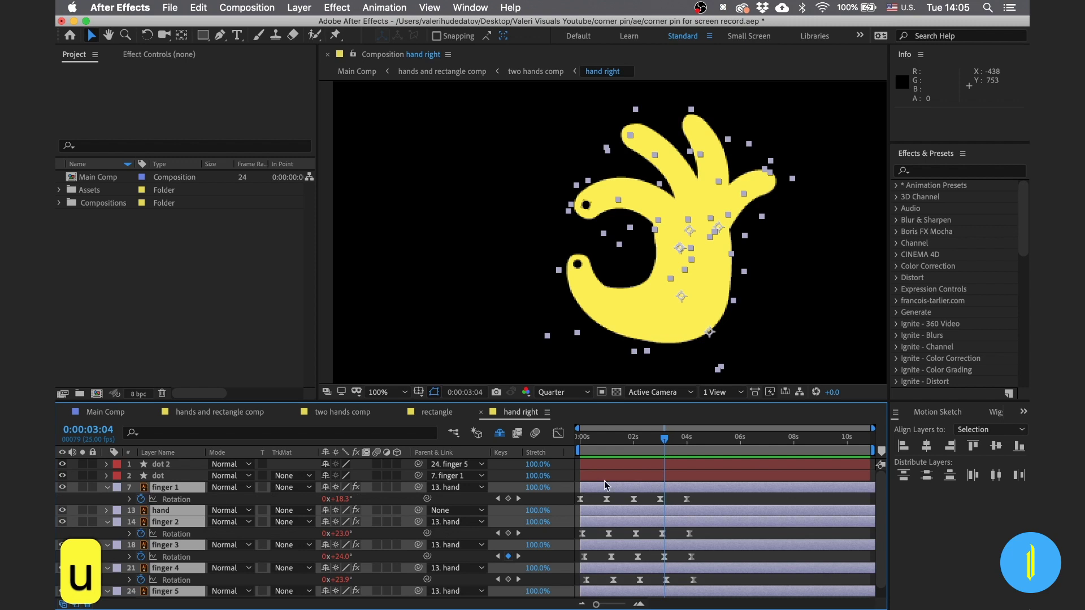
pyautogui.scroll(-1, 605, 484)
pyautogui.press('space')
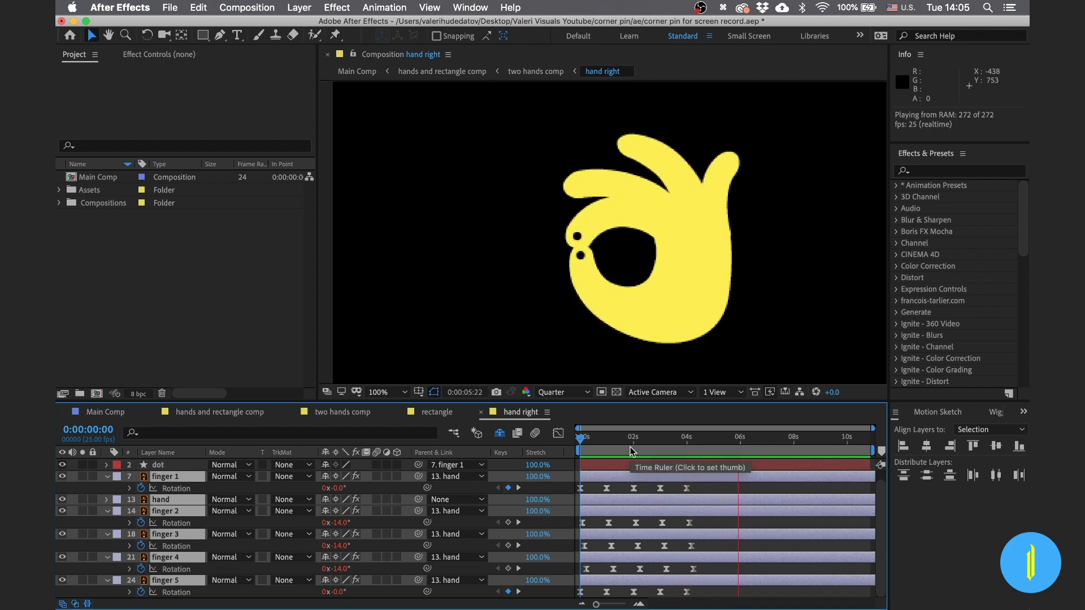
pyautogui.press('u')
pyautogui.press('space')
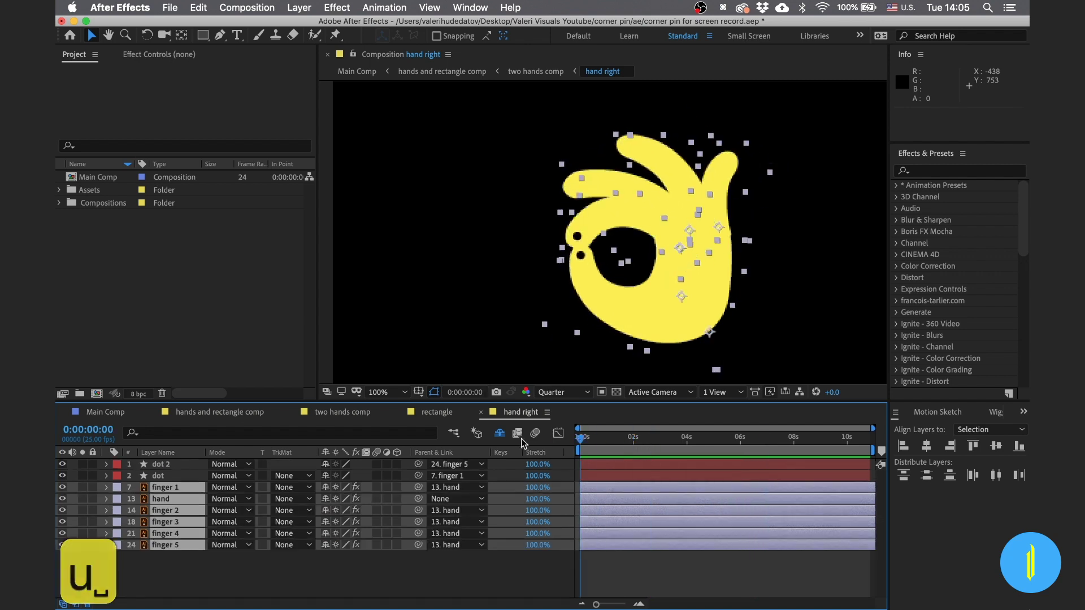
pyautogui.click(431, 574)
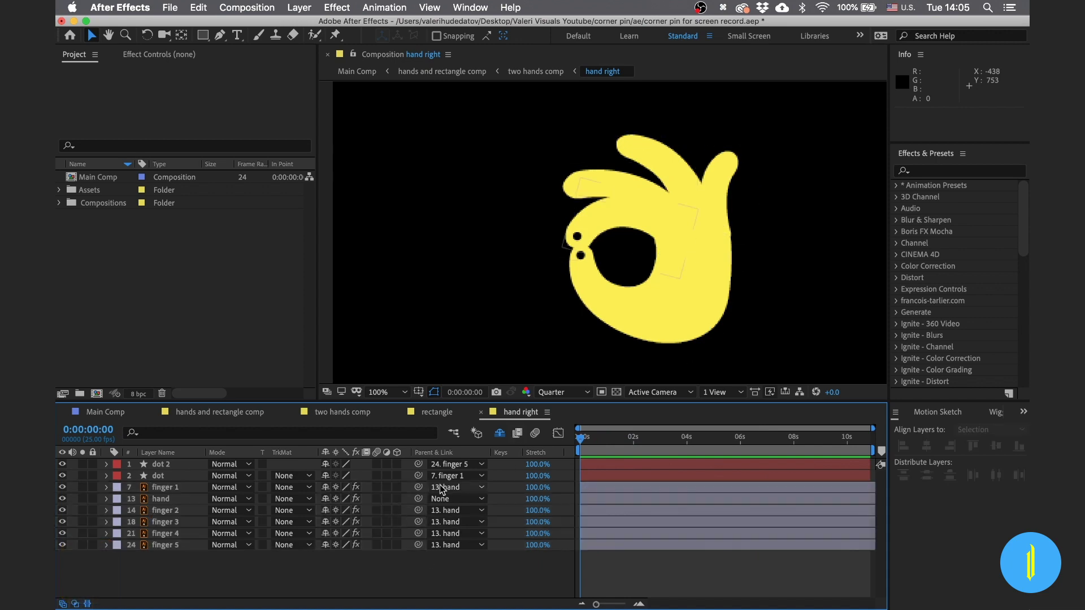
pyautogui.click(496, 438)
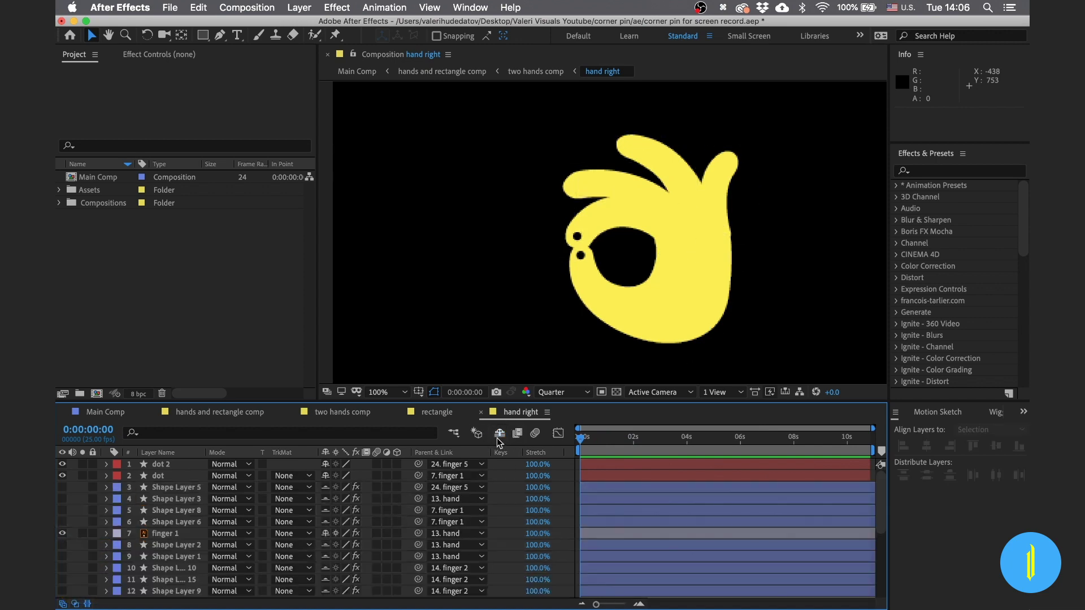
# Step: Turn on all blue-labelled shape layers and play back the textured hand at Full resolution
pyautogui.click(117, 490)
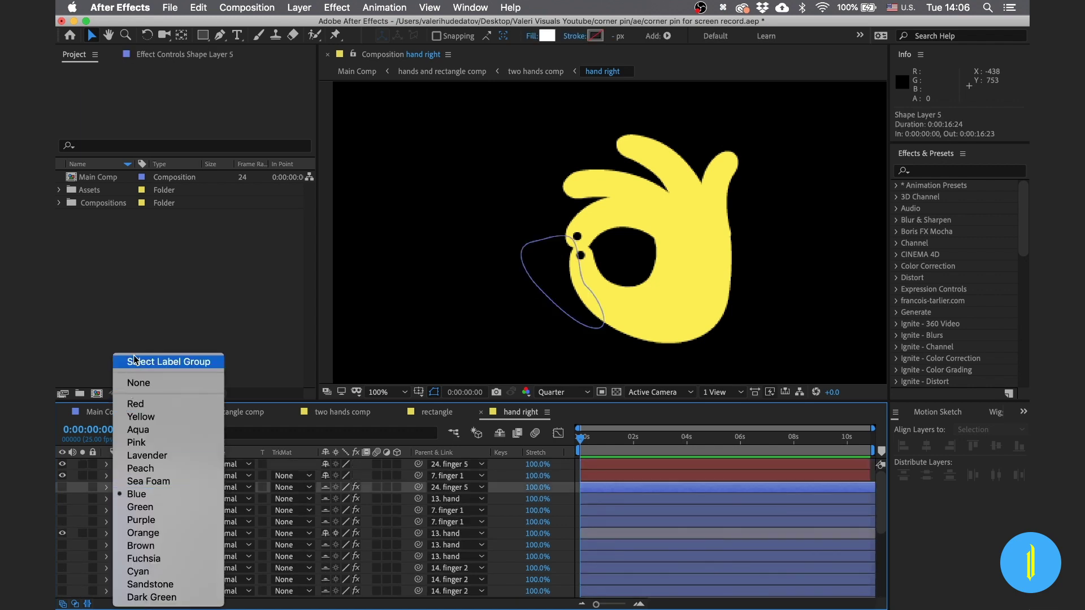
pyautogui.click(156, 364)
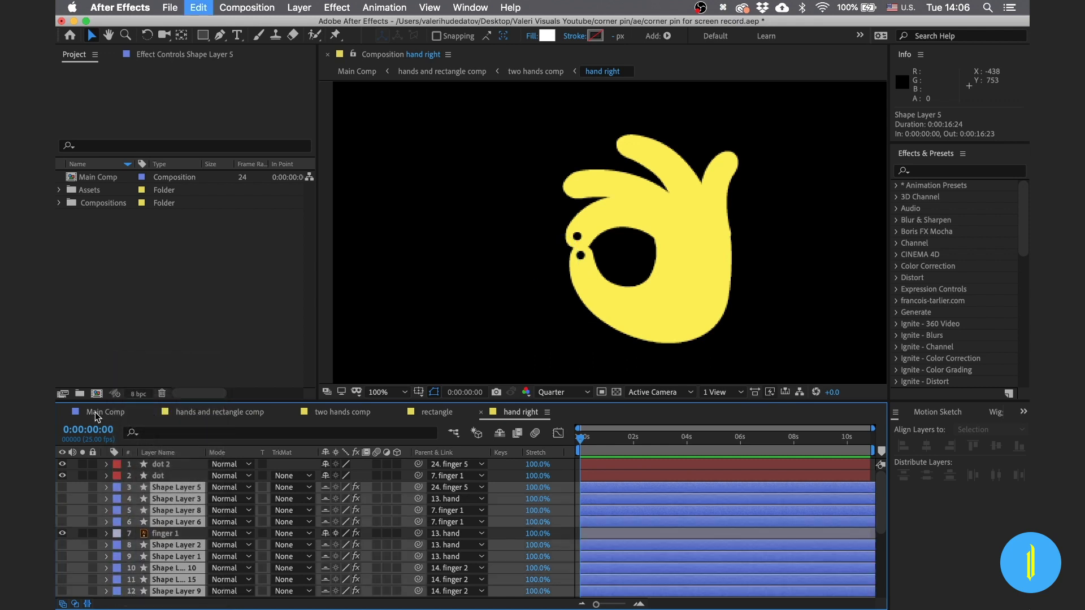
pyautogui.click(63, 488)
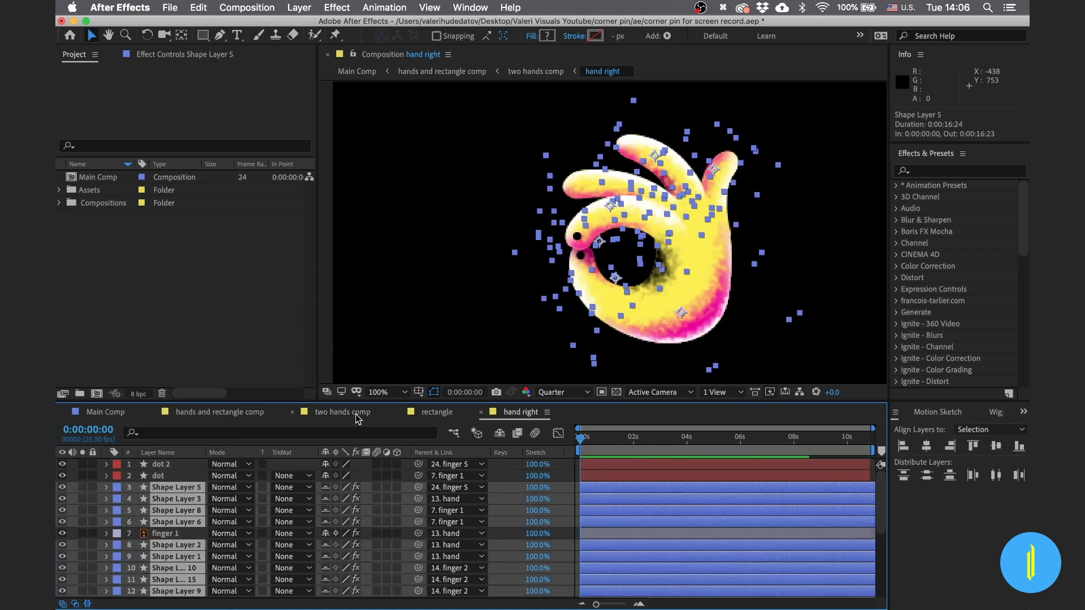
pyautogui.click(544, 391)
pyautogui.click(546, 427)
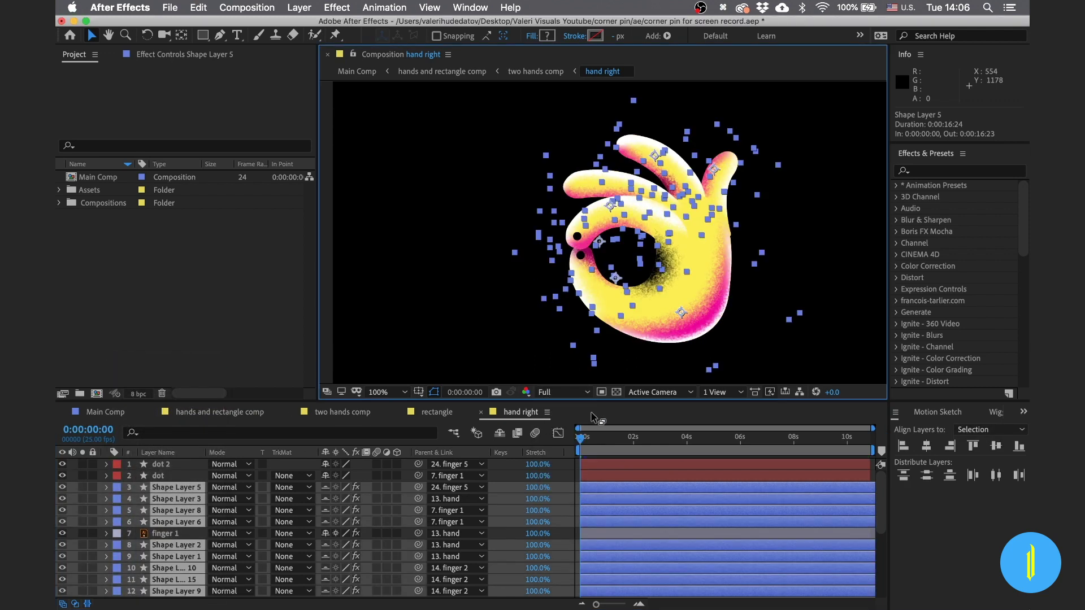
pyautogui.press('space')
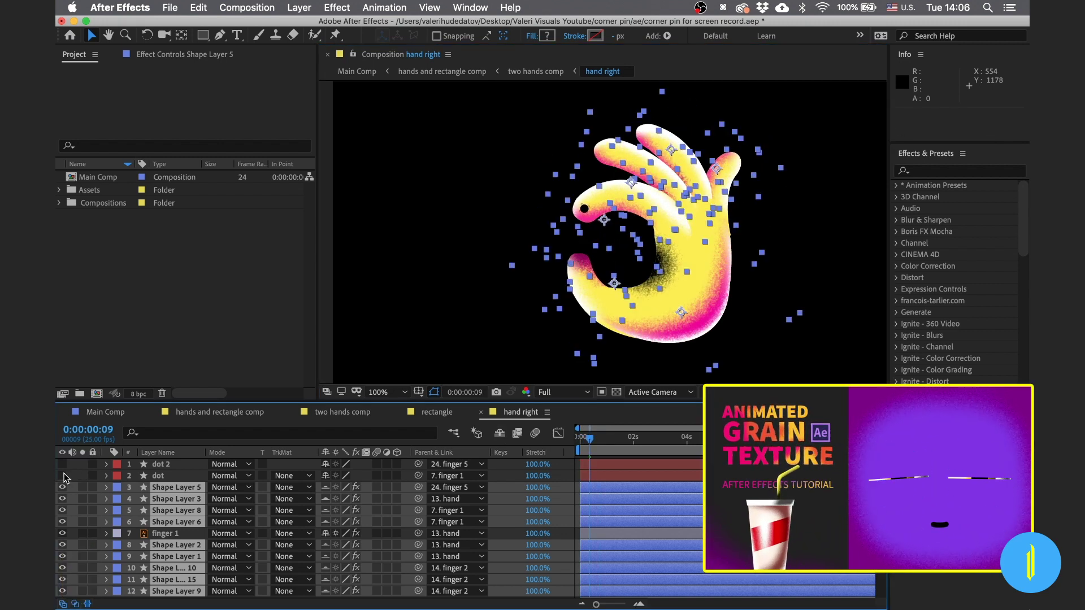
# Step: Toggle the dot layers, hide the shy shape layers again, and return to hands and rectangle comp
pyautogui.moveTo(62, 464); pyautogui.dragTo(63, 476)
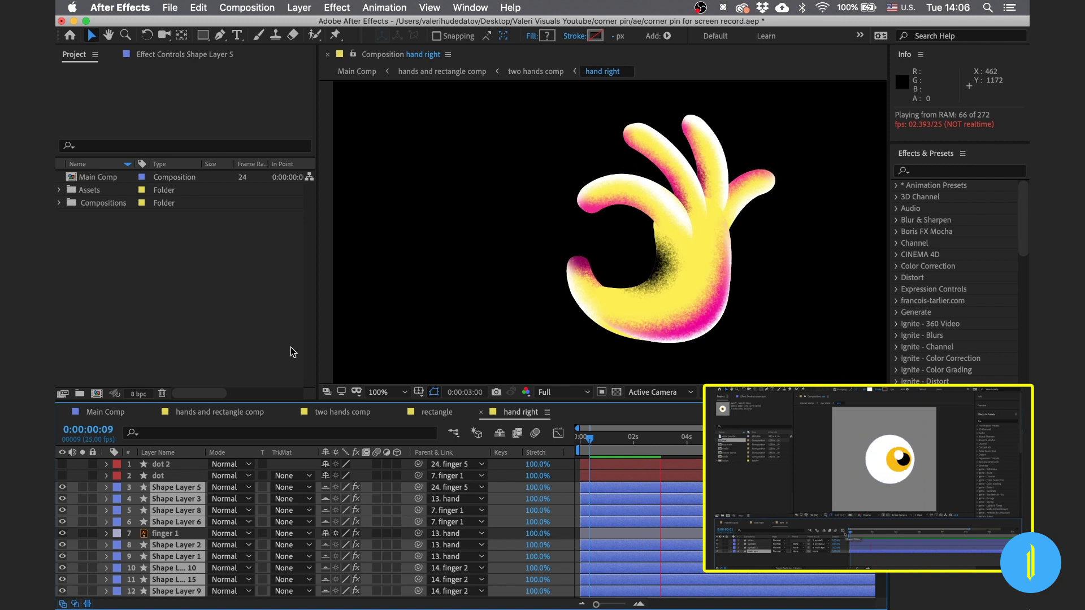
pyautogui.moveTo(62, 464); pyautogui.dragTo(62, 591)
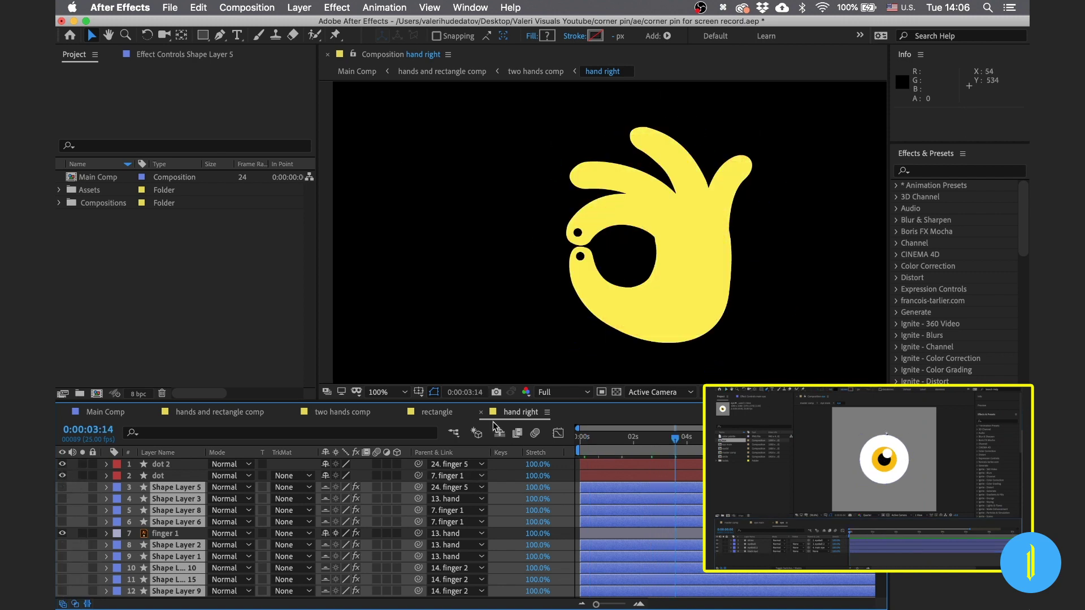
pyautogui.click(499, 435)
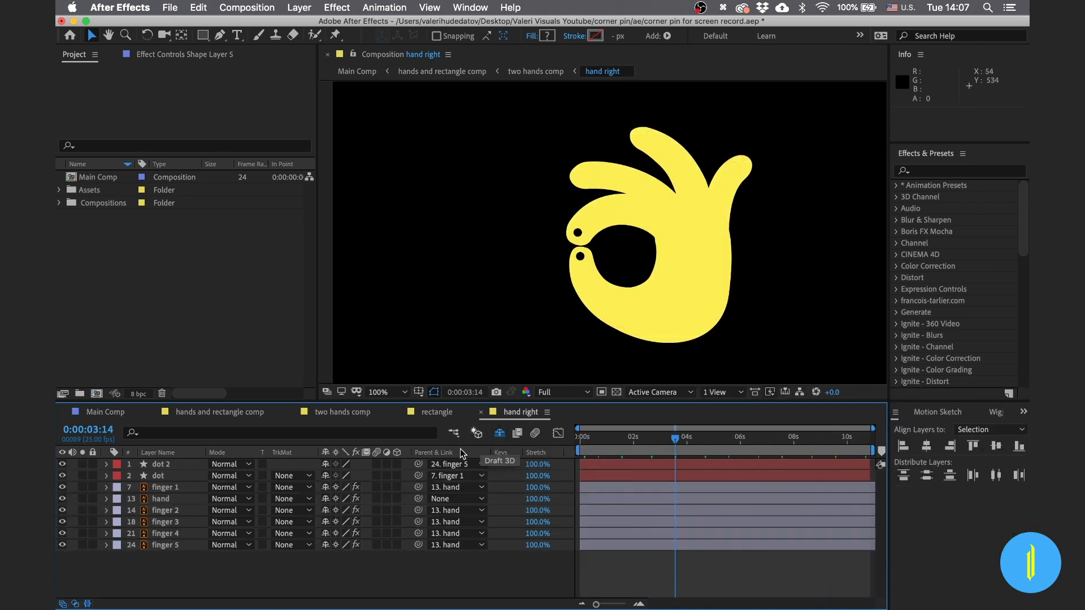
pyautogui.click(335, 588)
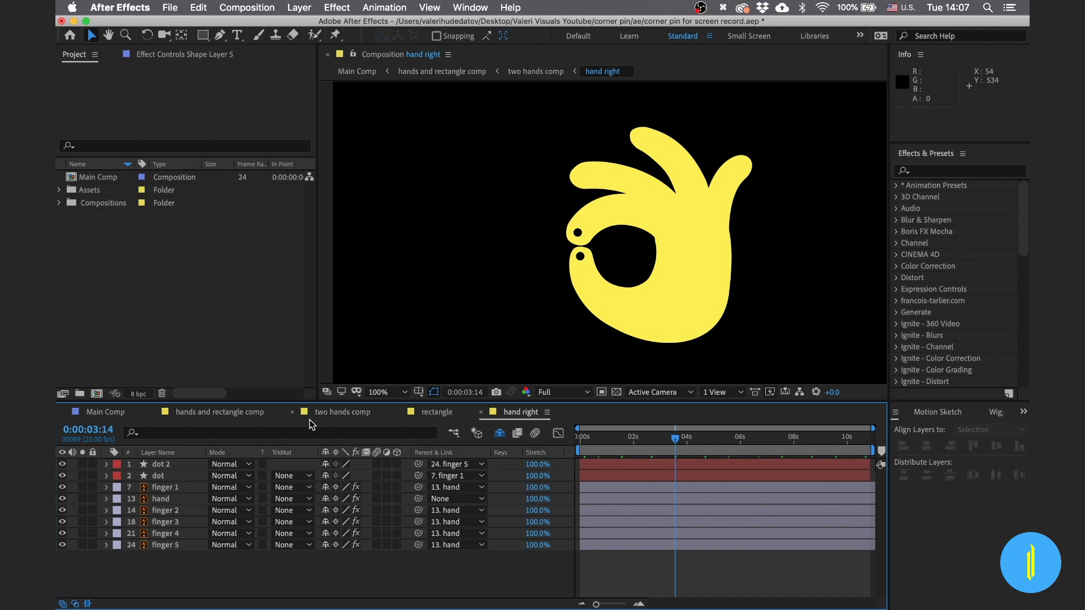
pyautogui.click(231, 419)
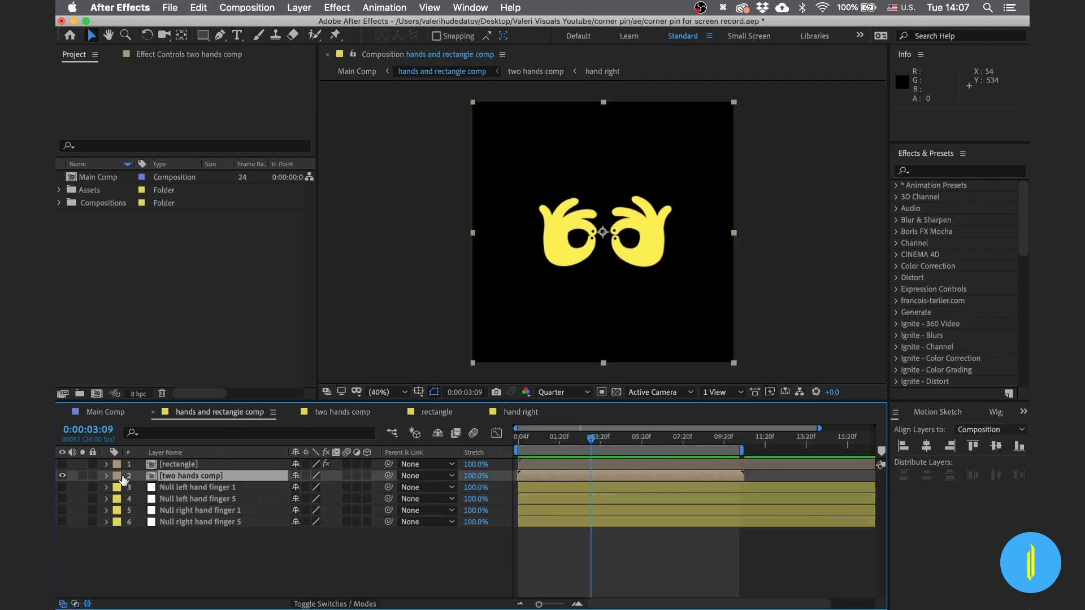
# Step: Select the four finger null layers, dismissing the layer context menu without adding anything
pyautogui.click(191, 489)
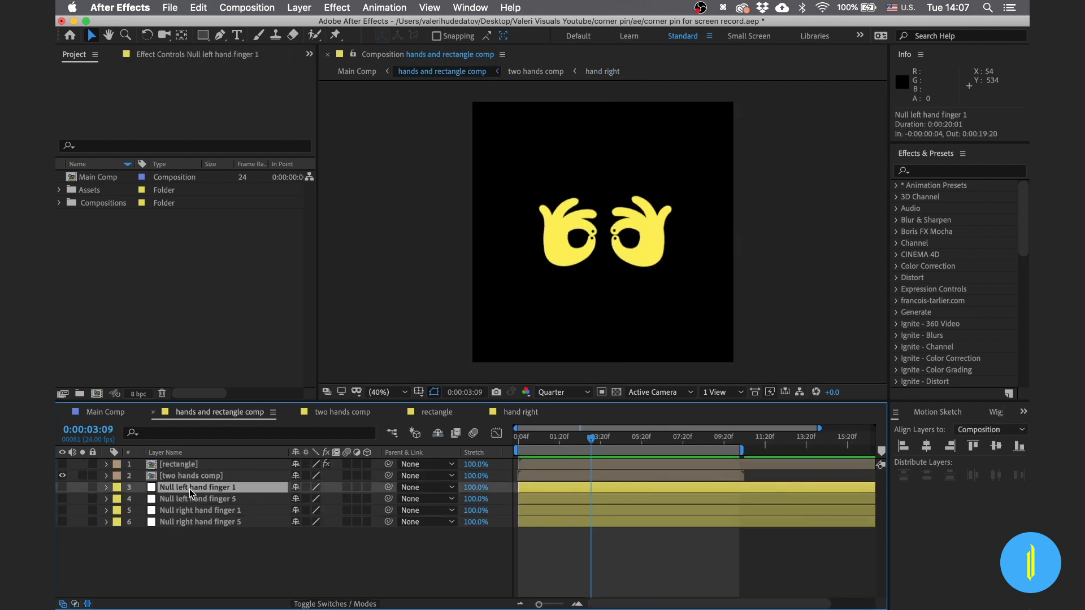
pyautogui.keyDown('shift'); pyautogui.click(192, 520); pyautogui.keyUp('shift')
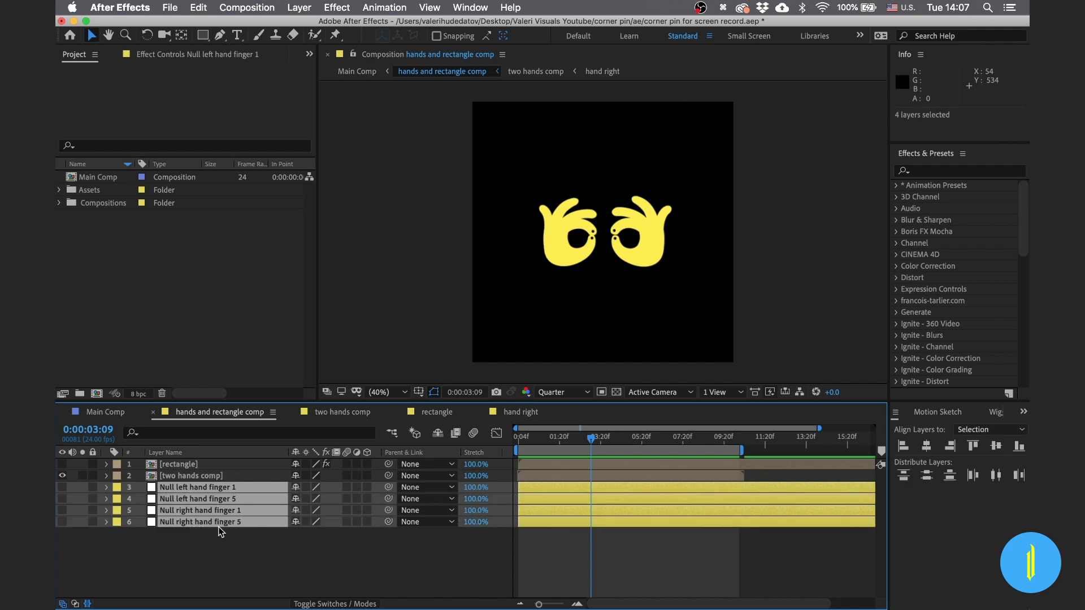
pyautogui.click(239, 548)
pyautogui.rightClick(239, 548)
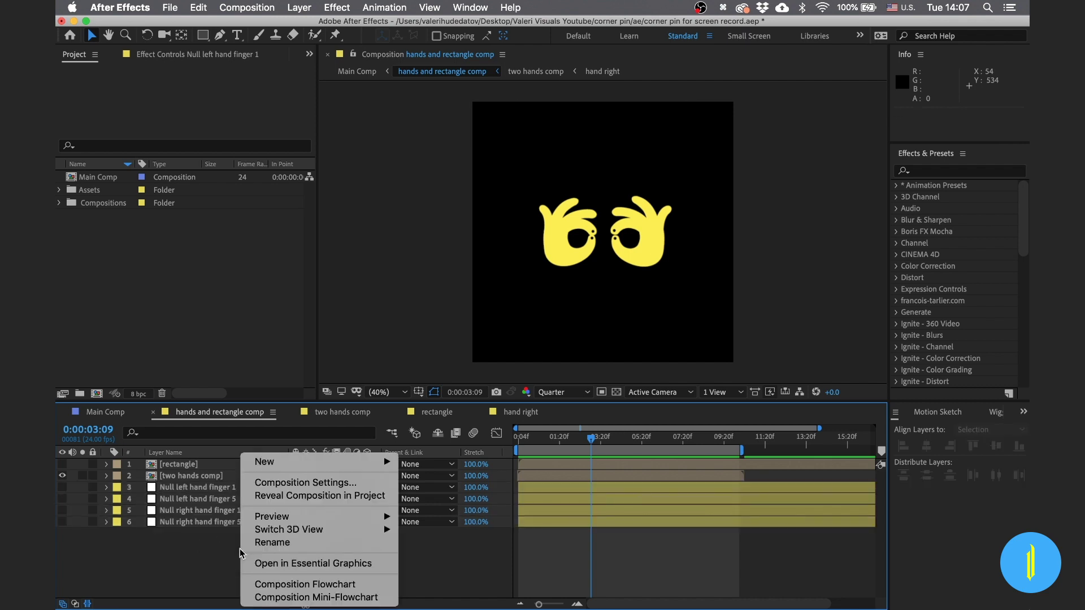
pyautogui.moveTo(265, 461)
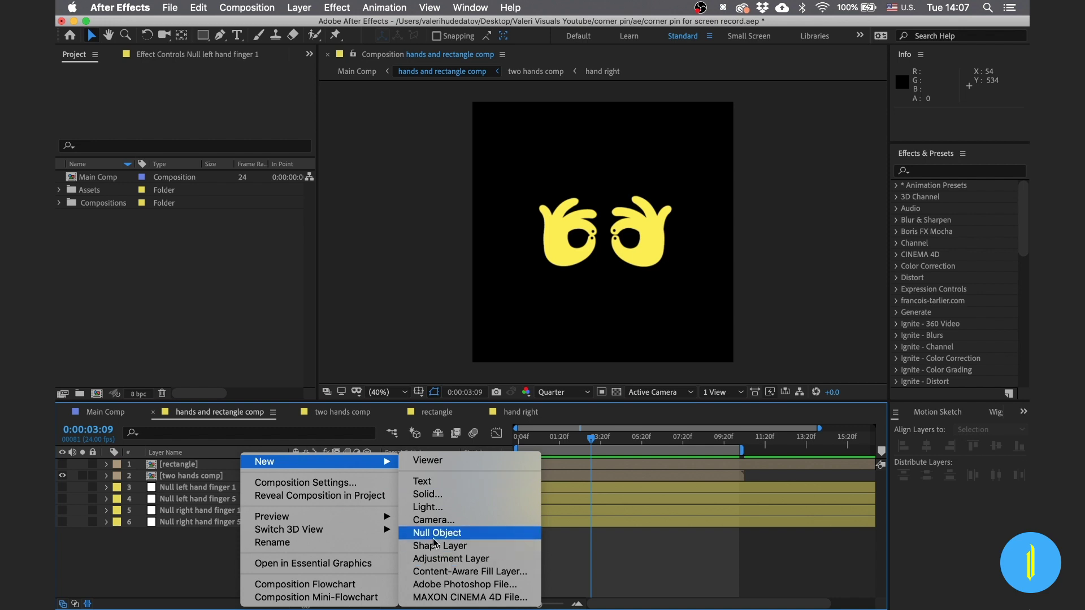
pyautogui.click(177, 553)
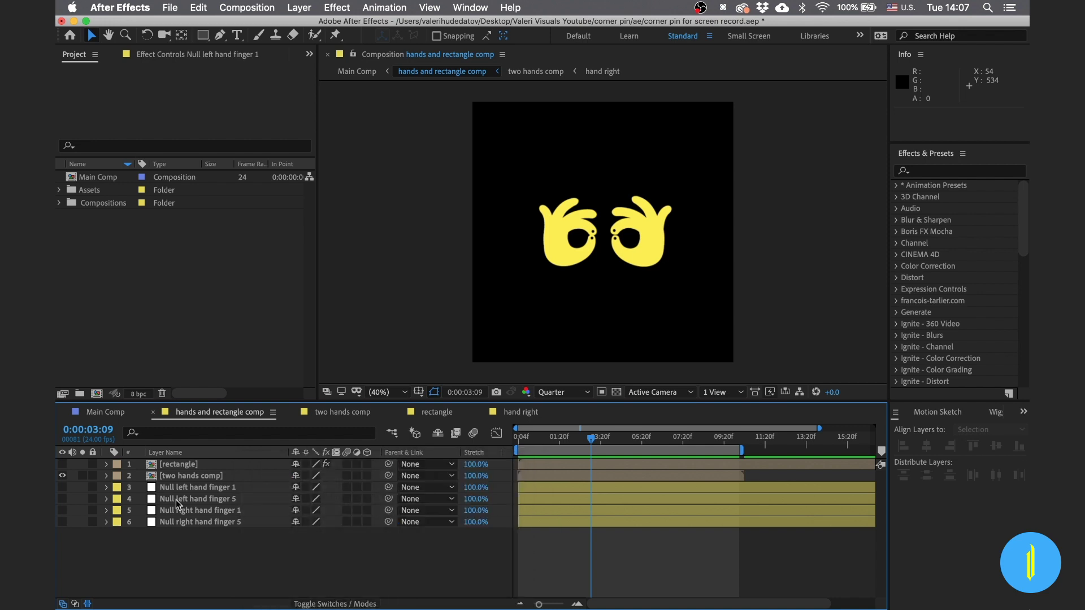
# Step: Check each finger null's position, then make the rectangle and two hands layers visible
pyautogui.click(172, 488)
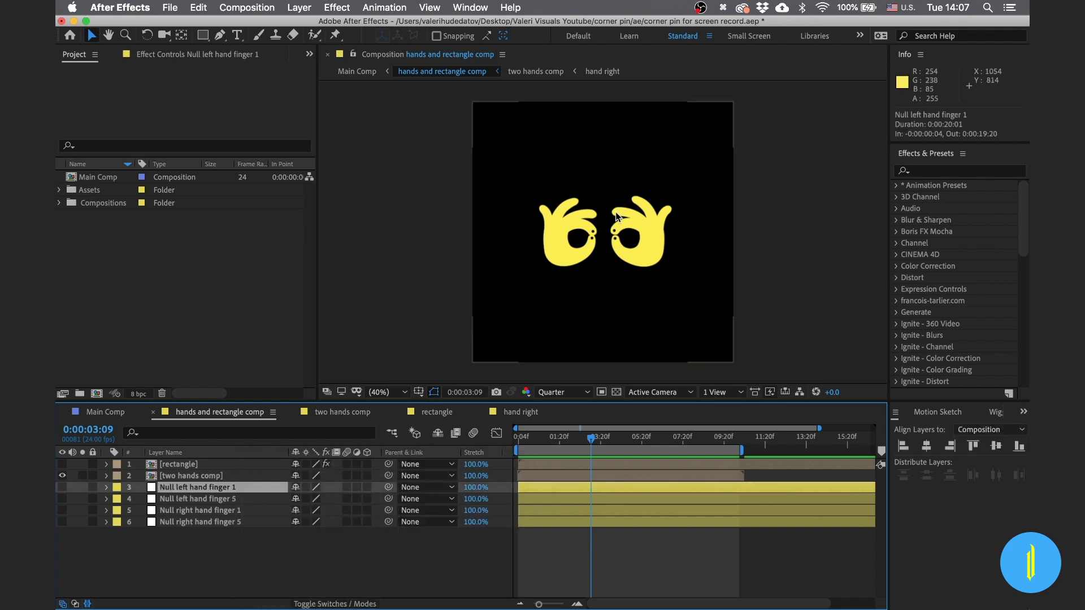
pyautogui.scroll(5, 618, 213)
pyautogui.scroll(-2, 616, 213)
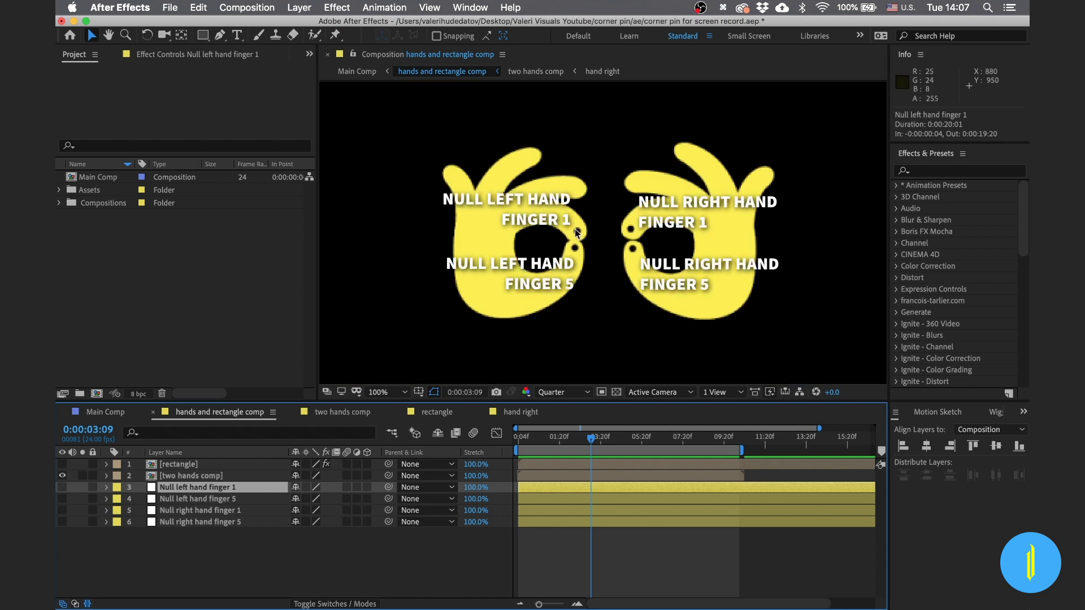
pyautogui.click(231, 500)
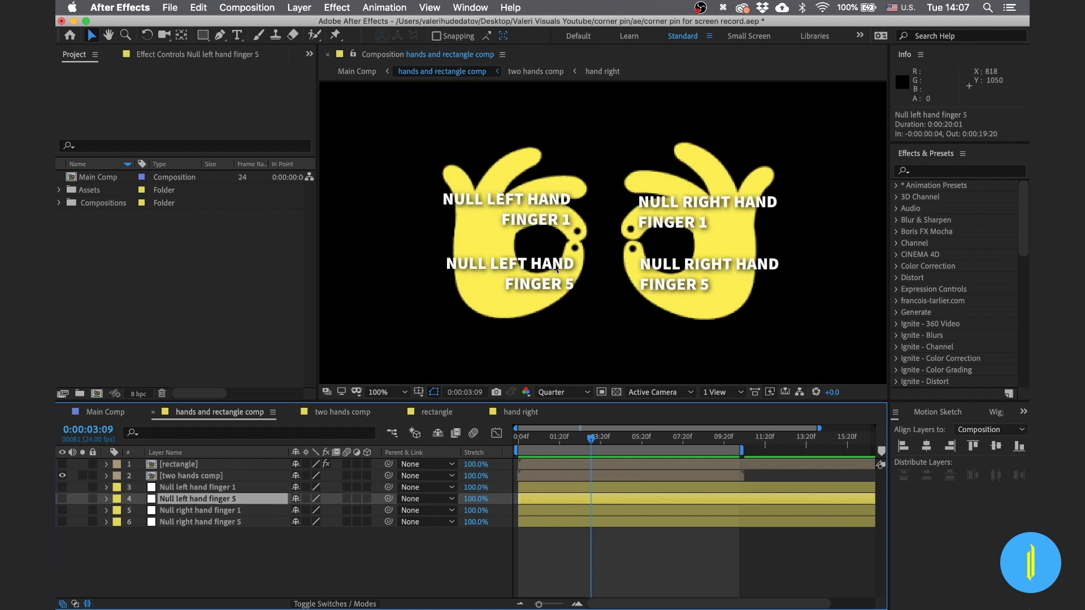
pyautogui.click(251, 512)
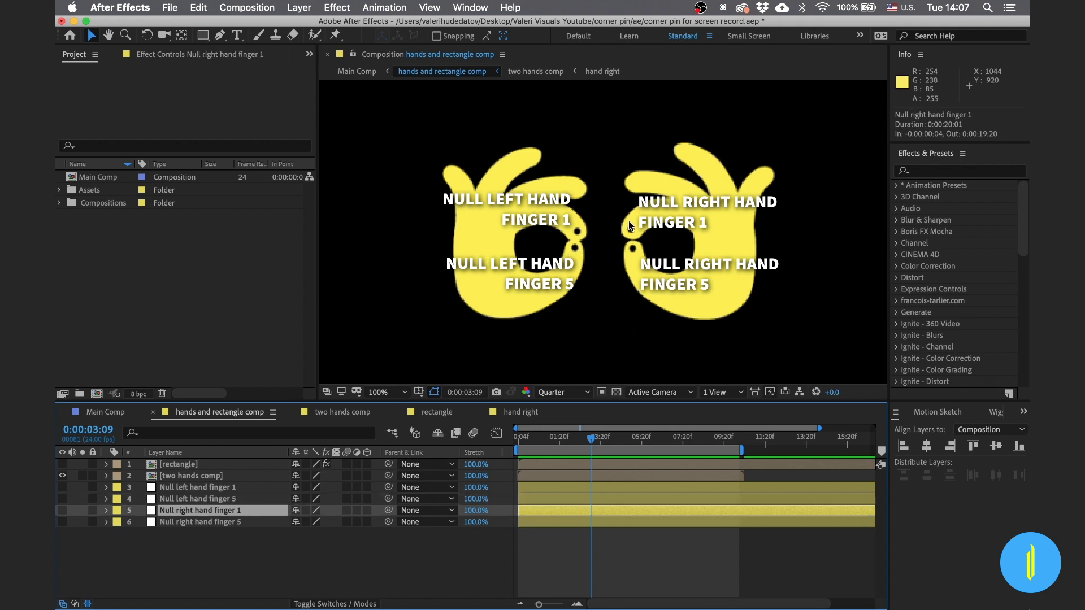
pyautogui.click(246, 523)
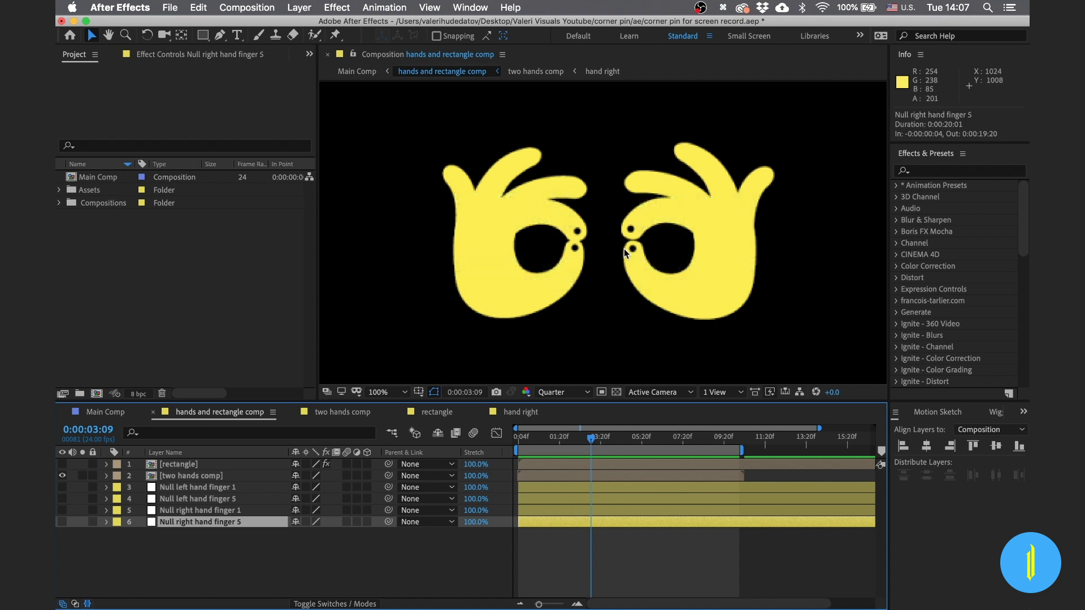
pyautogui.click(134, 562)
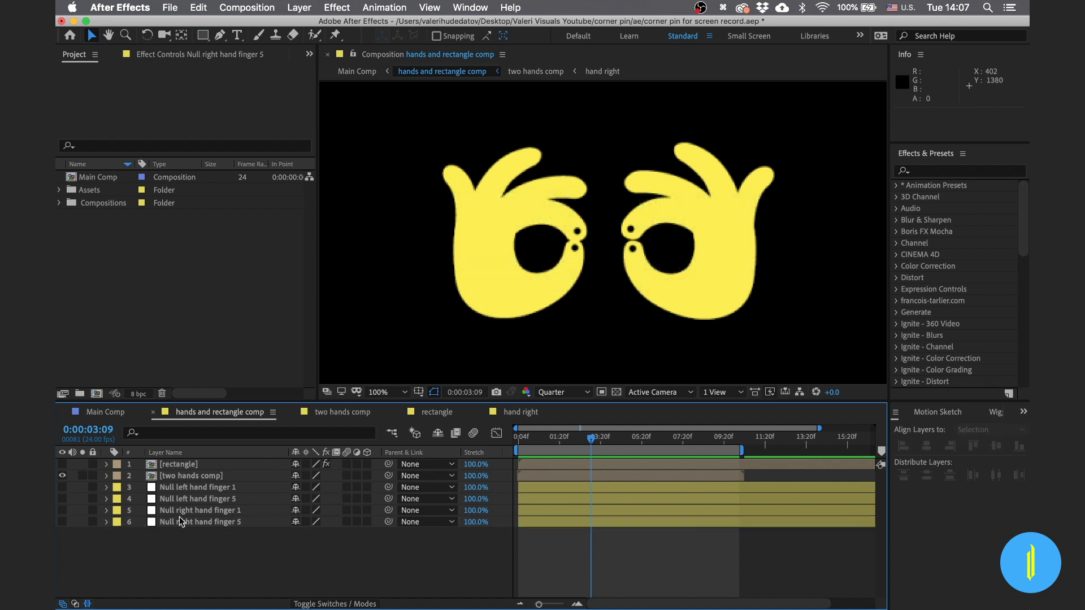
pyautogui.click(177, 469)
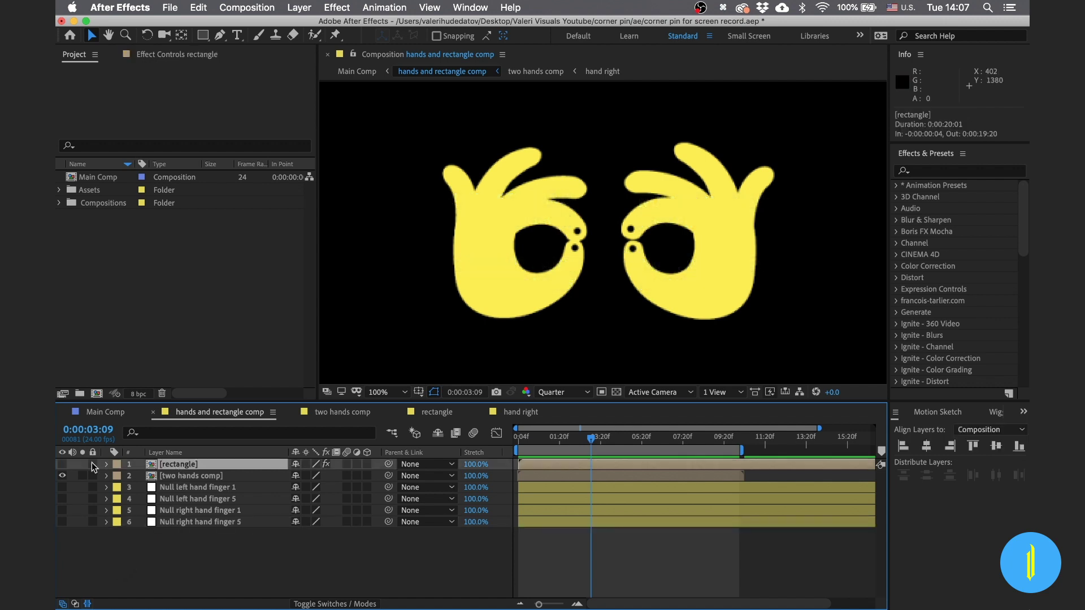
pyautogui.moveTo(63, 464); pyautogui.dragTo(62, 476)
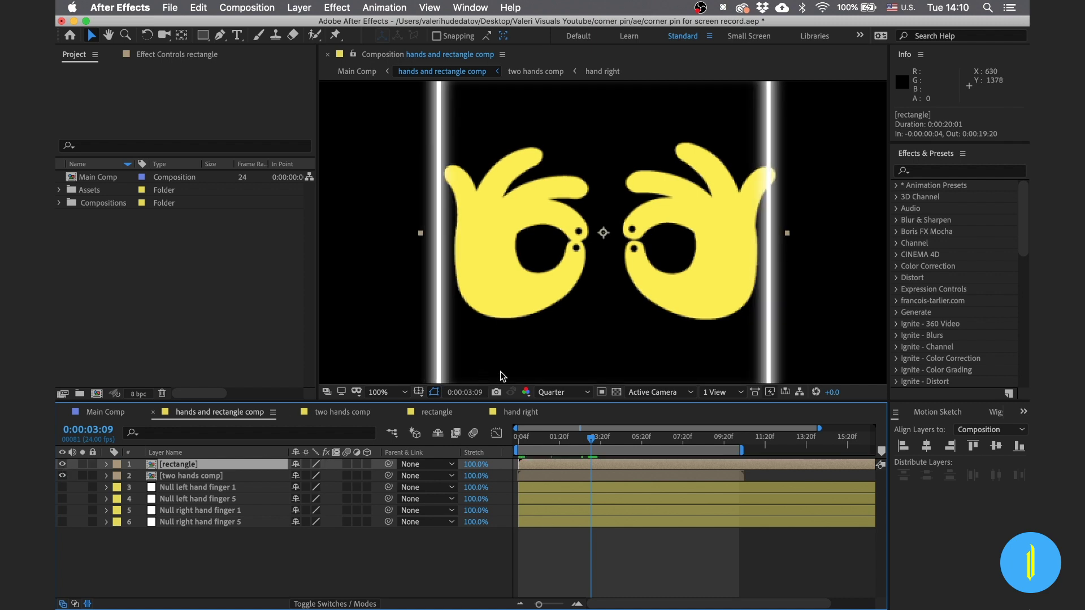
# Step: Search 'corner' in Effects & Presets and apply Corner Pin to the rectangle layer
pyautogui.click(940, 171)
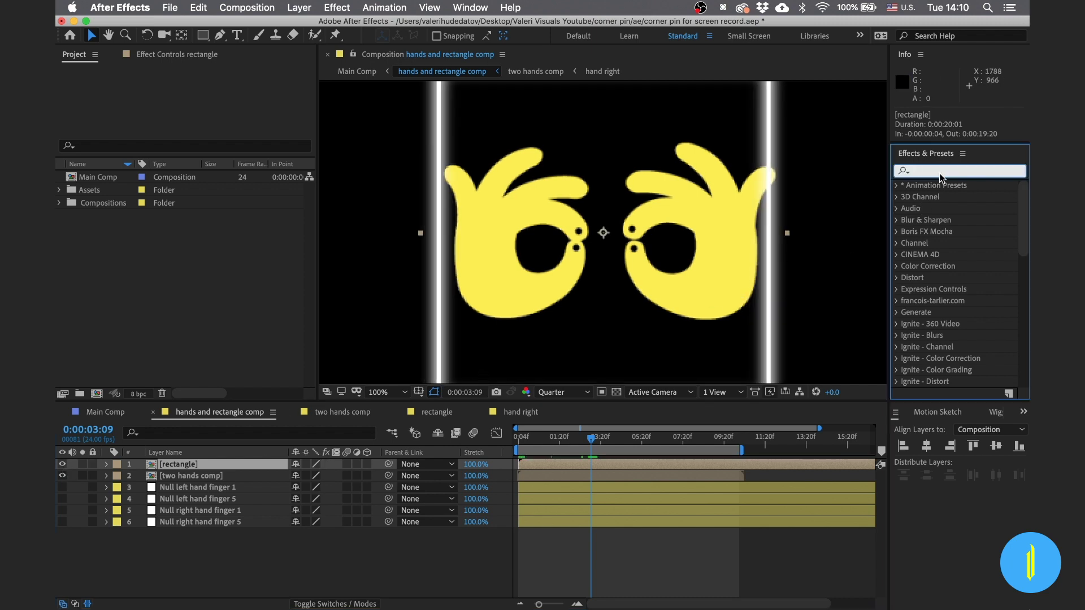
pyautogui.write('corner')
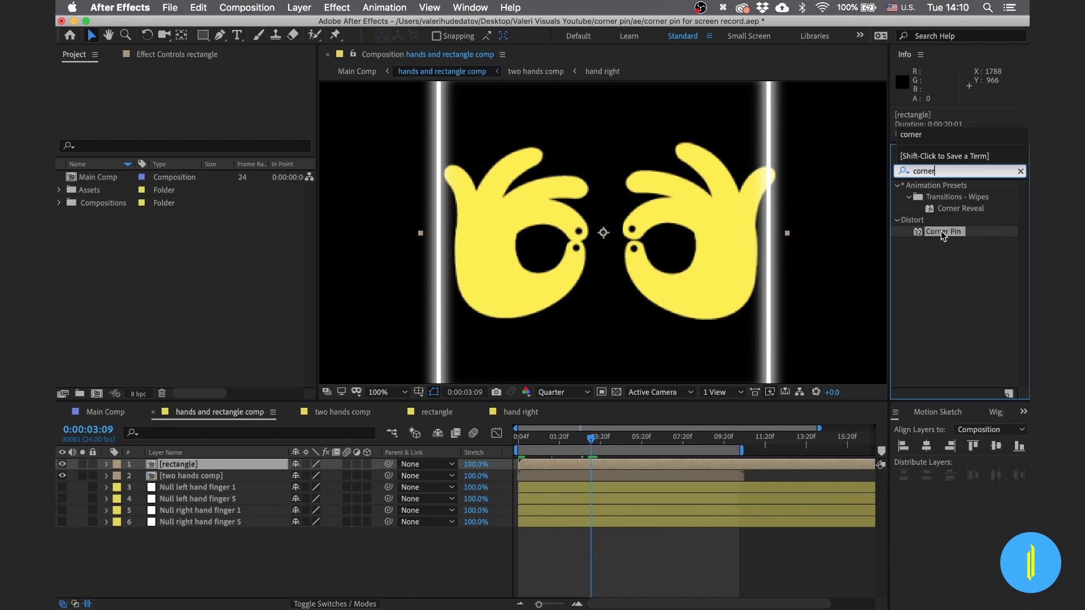
pyautogui.moveTo(940, 231); pyautogui.dragTo(175, 469)
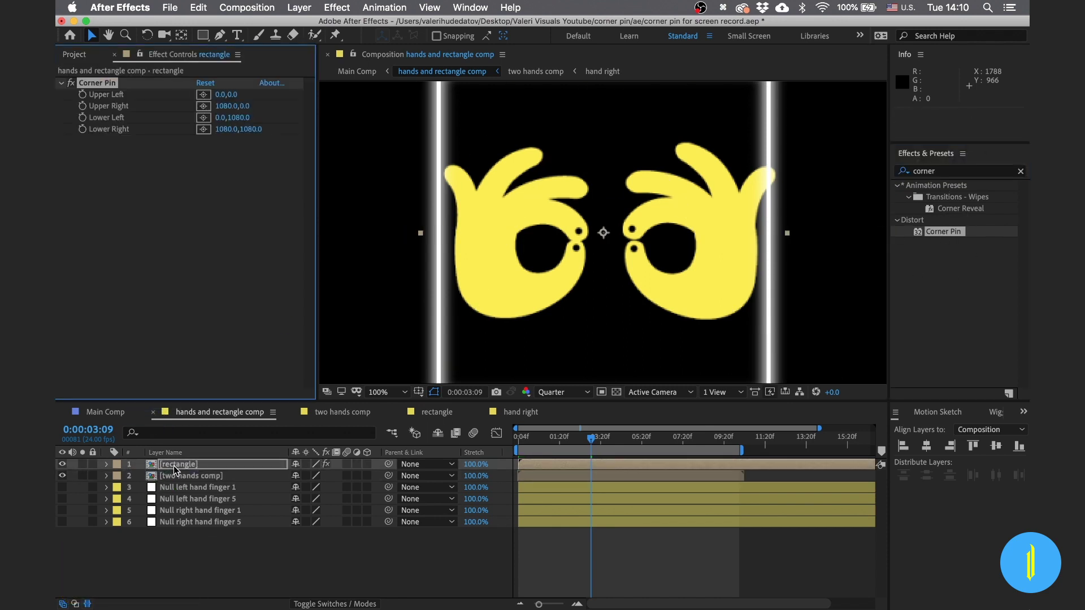
# Step: Test-drag the upper-left and upper-right corner handles, undoing each change
pyautogui.press(',')
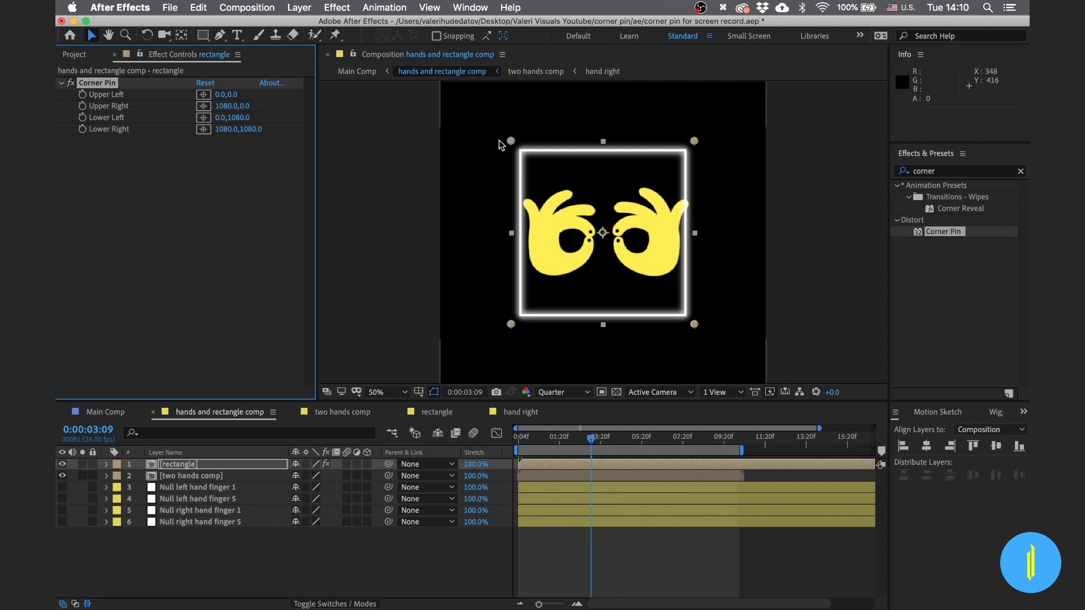
pyautogui.moveTo(511, 140); pyautogui.dragTo(530, 152)
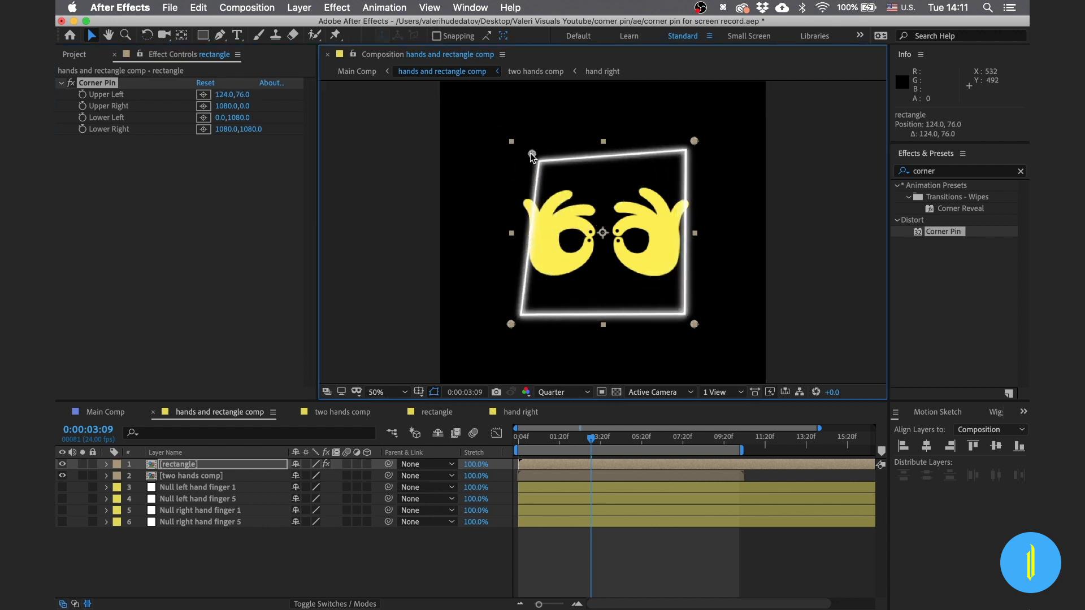
pyautogui.press('cmd+z')
pyautogui.moveTo(695, 142); pyautogui.dragTo(692, 180)
pyautogui.press('cmd+z')
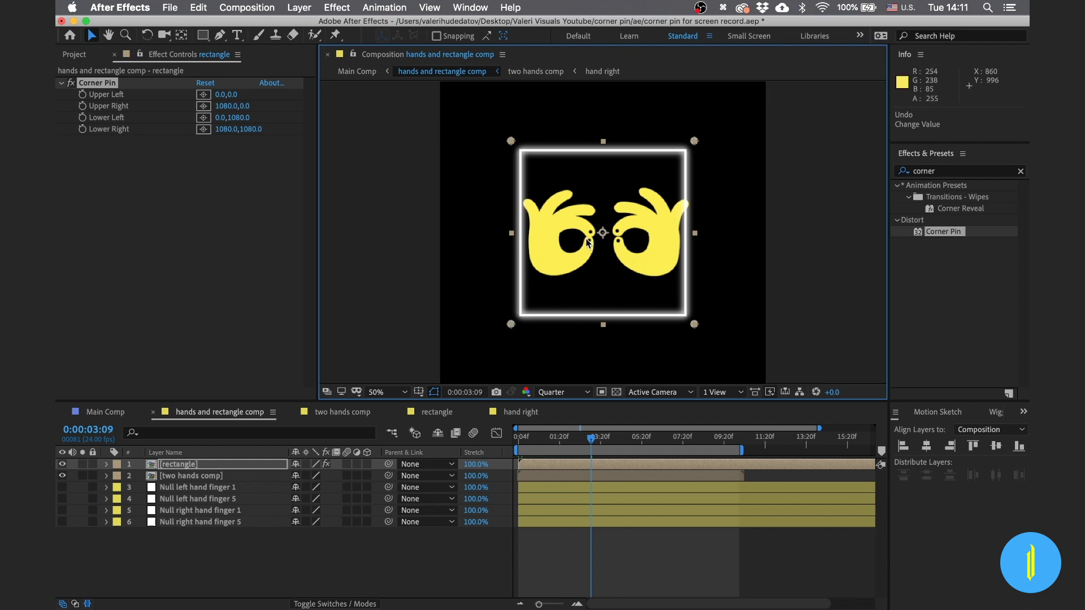
# Step: Step through the null layers, hide the rectangle, and select the two hands comp layer
pyautogui.click(176, 488)
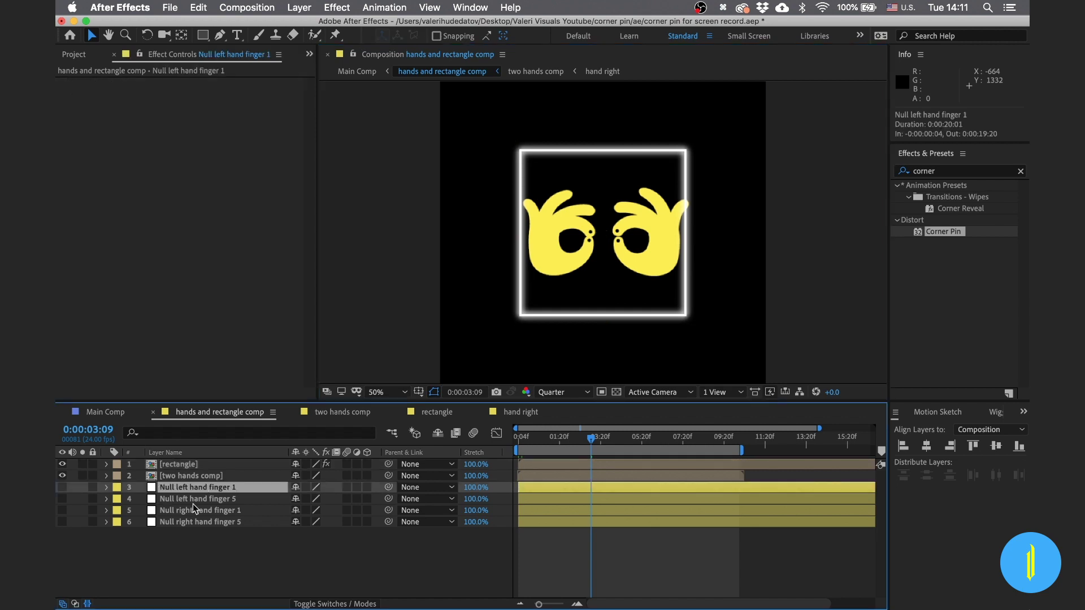
pyautogui.hotkey('ctrl', 'Down')
pyautogui.hotkey('ctrl', 'Down')
pyautogui.hotkey('ctrl', 'Down')
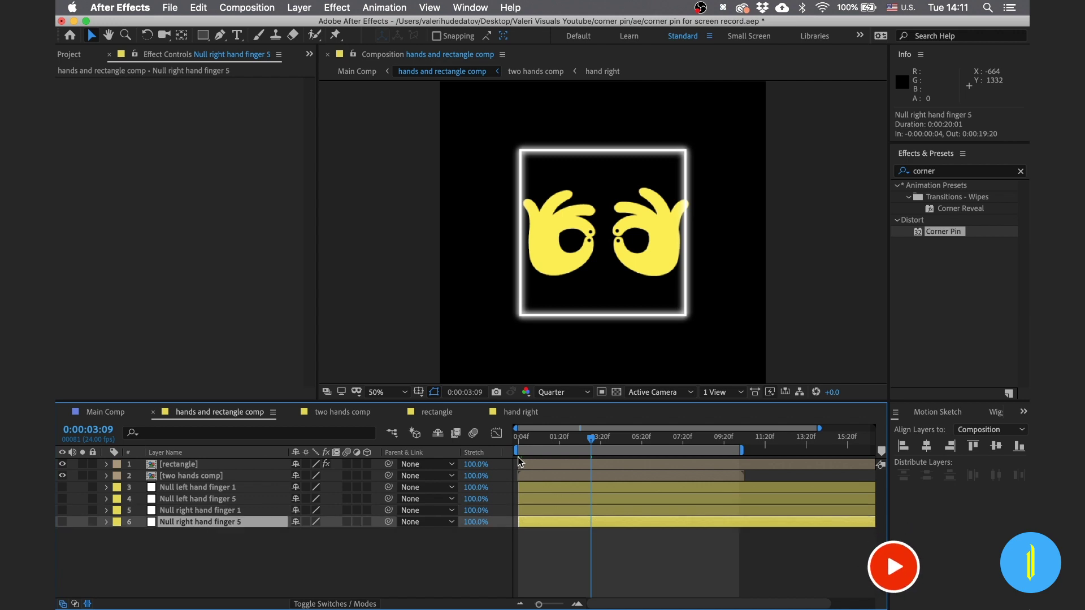
pyautogui.click(145, 464)
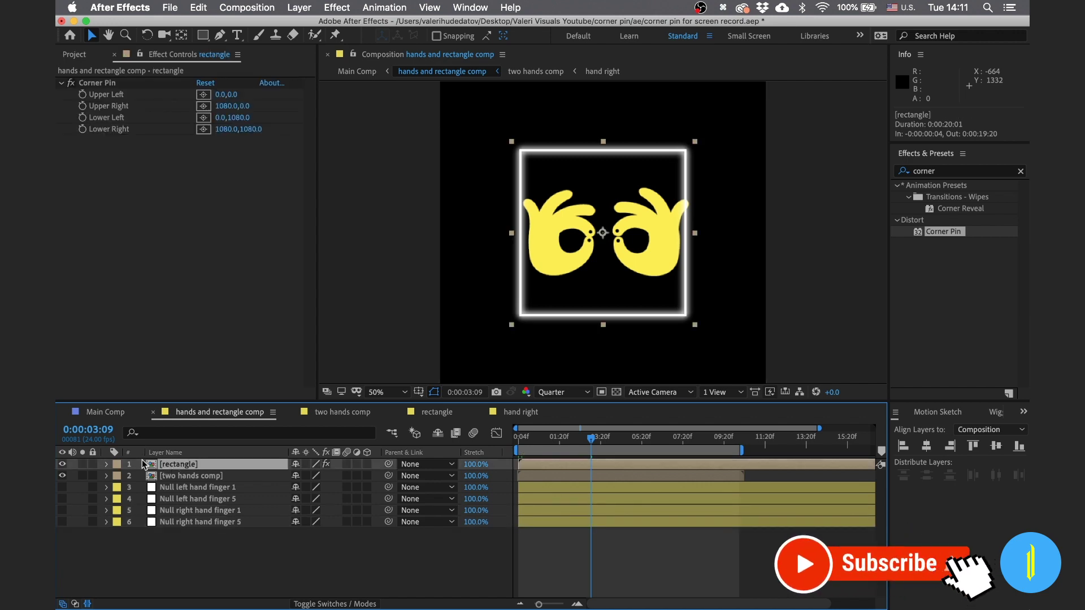
pyautogui.click(62, 463)
pyautogui.scroll(2, 603, 224)
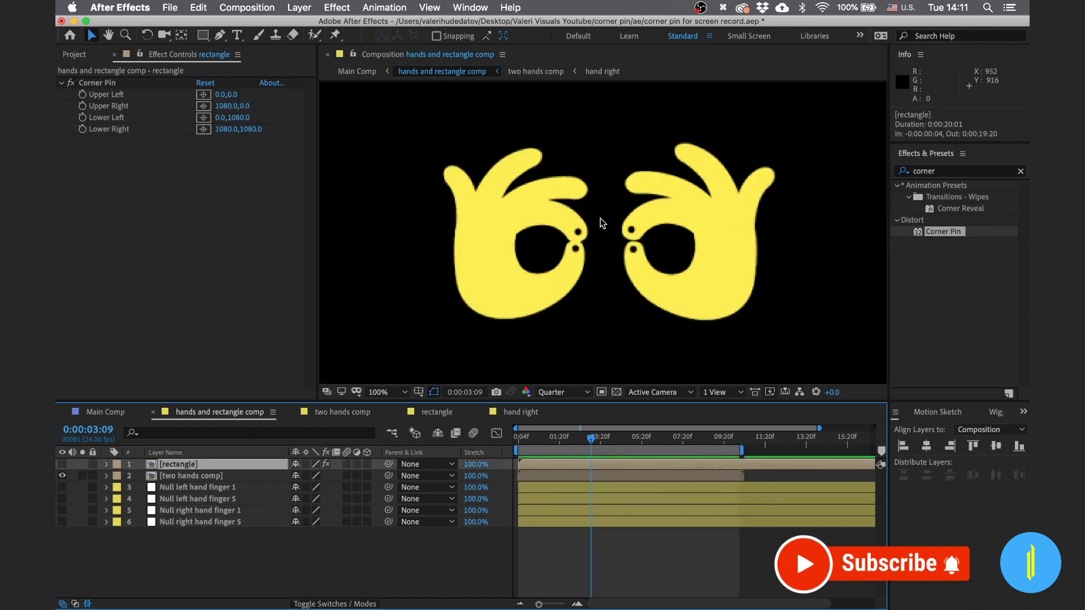
pyautogui.click(175, 478)
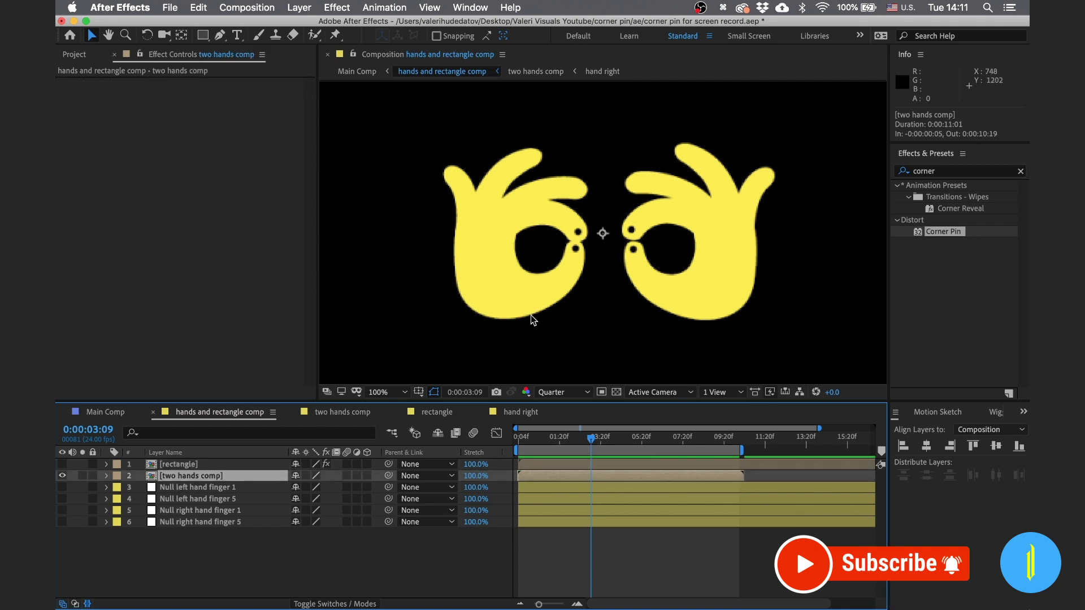
pyautogui.click(383, 7)
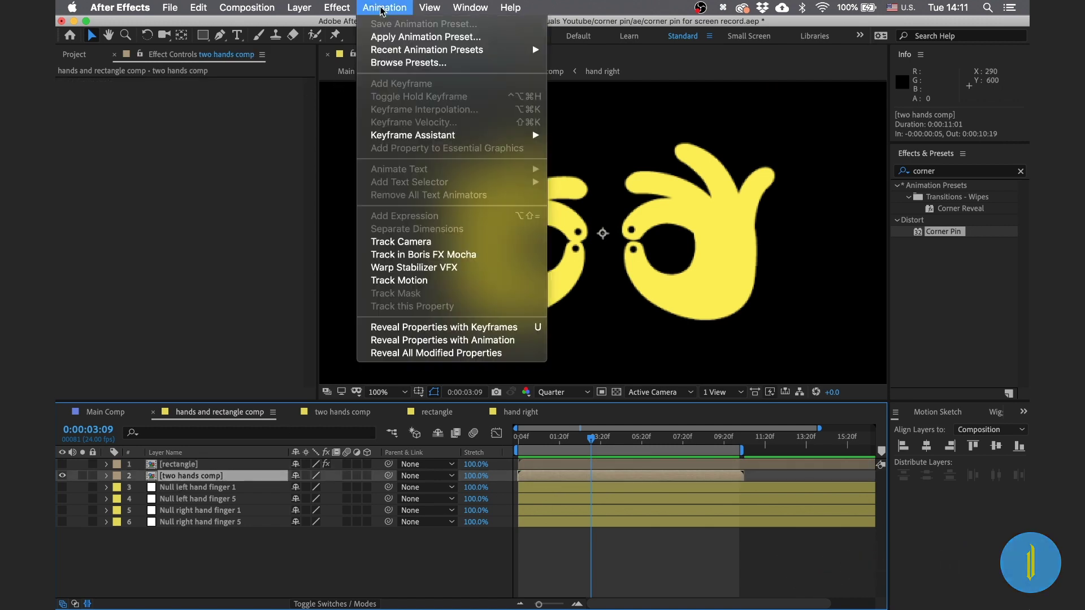
# Step: Place Track Point 1 on the fingertip dot, widen its search box, and analyze forward
pyautogui.click(397, 281)
pyautogui.moveTo(750, 210)
pyautogui.mouseDown()
pyautogui.moveTo(675, 207)
pyautogui.moveTo(791, 201)
pyautogui.moveTo(737, 236)
pyautogui.moveTo(756, 217)
pyautogui.mouseUp()
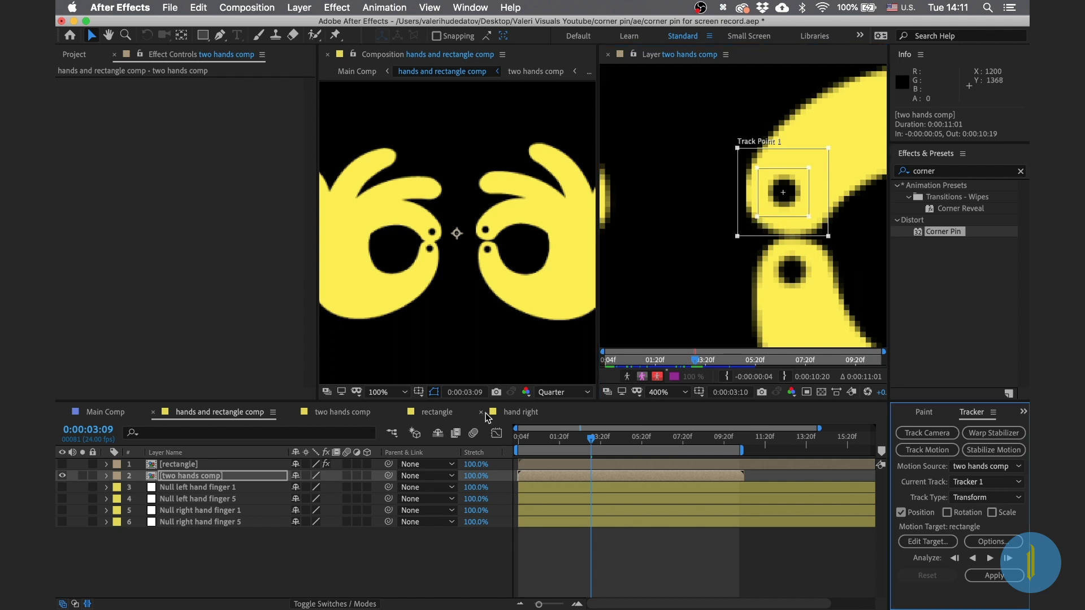
pyautogui.moveTo(594, 443); pyautogui.dragTo(518, 440)
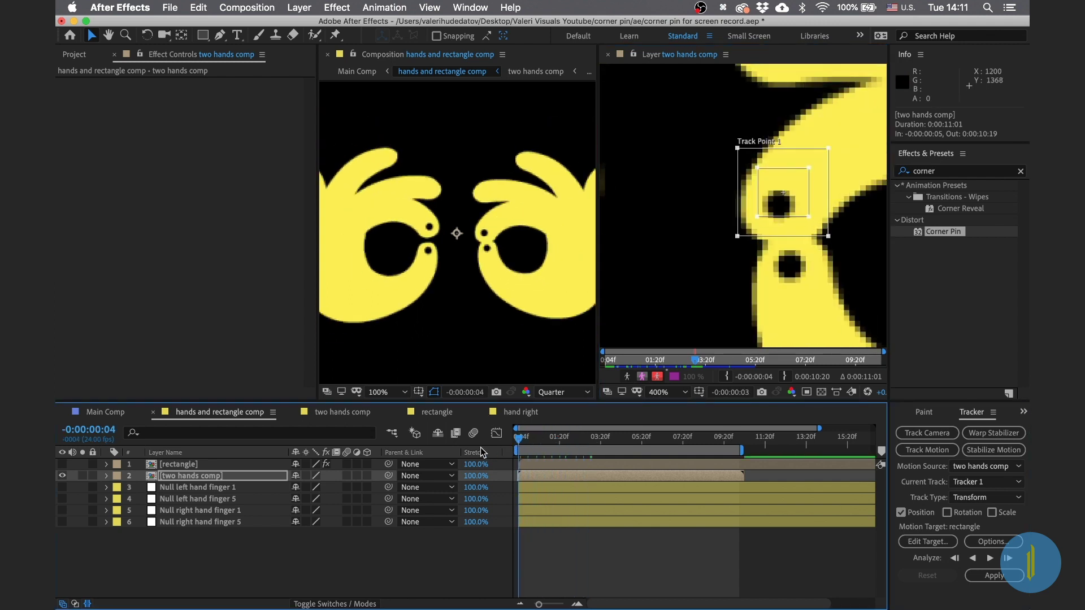
pyautogui.moveTo(777, 211); pyautogui.dragTo(772, 218)
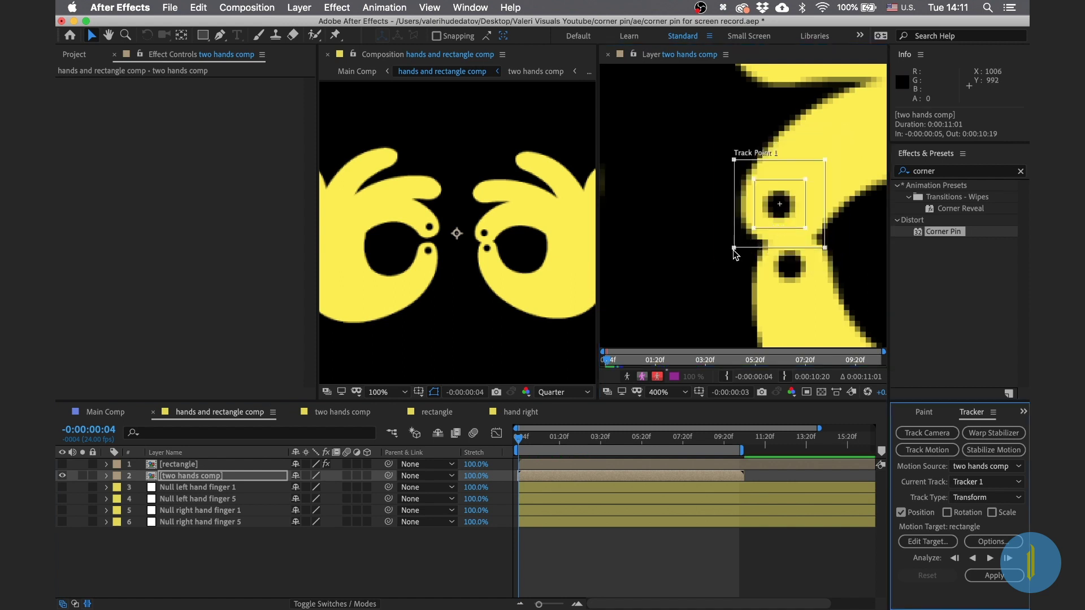
pyautogui.moveTo(733, 253); pyautogui.dragTo(730, 252)
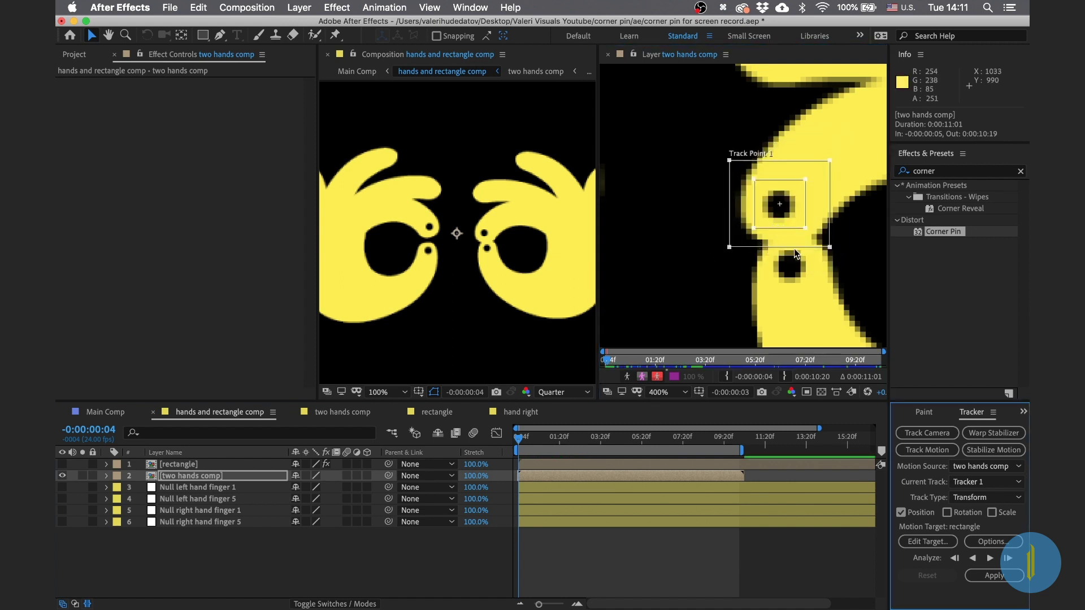
pyautogui.click(991, 559)
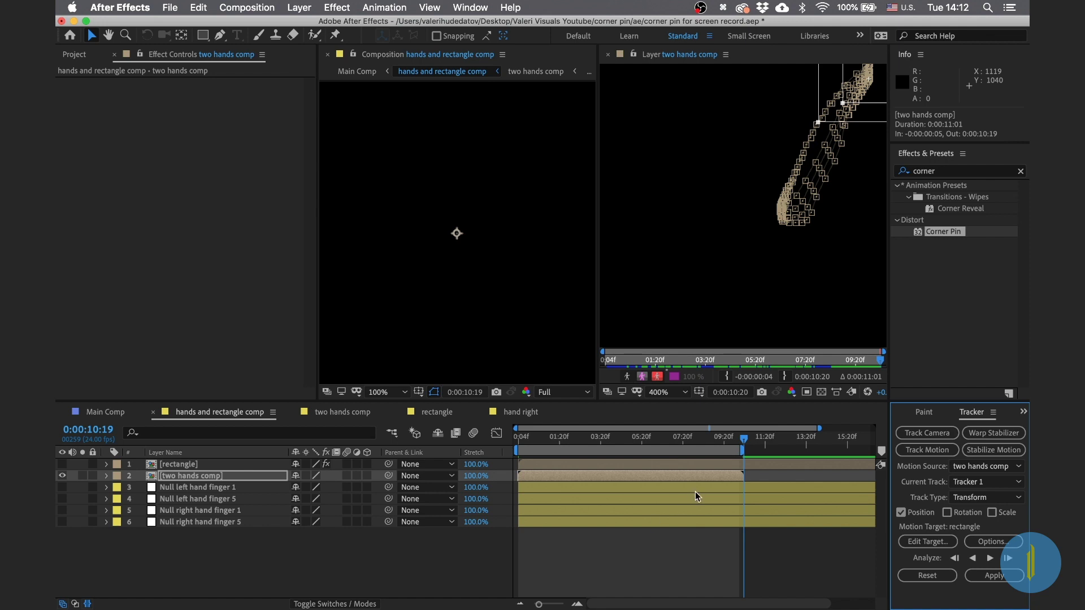
pyautogui.moveTo(743, 439); pyautogui.dragTo(480, 444)
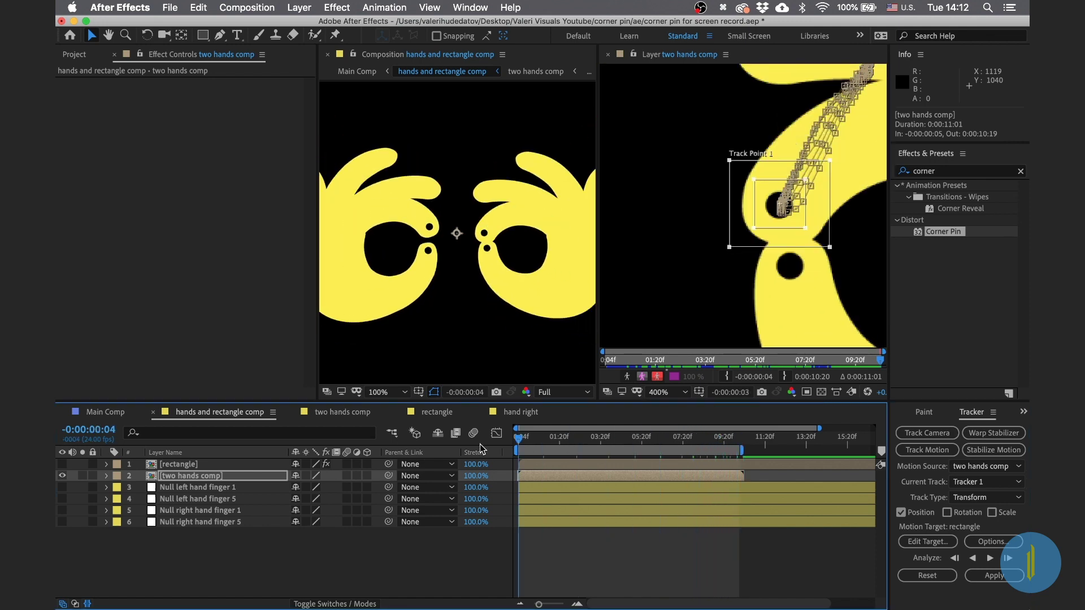
# Step: Target Tracker 1 at layer 5 Null right hand finger 1 and apply it in X and Y
pyautogui.click(919, 543)
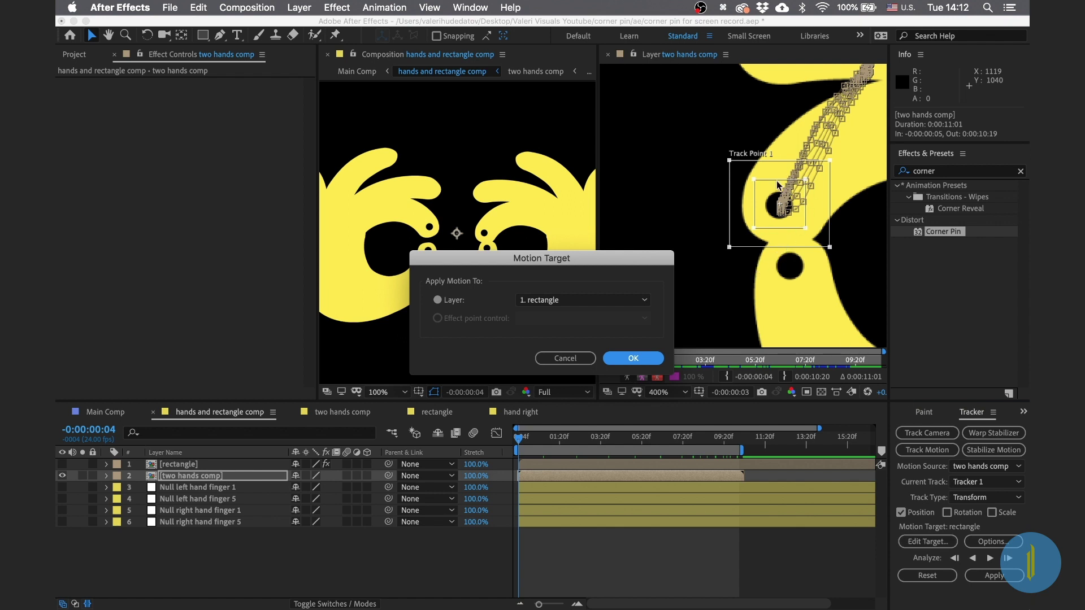
pyautogui.click(575, 298)
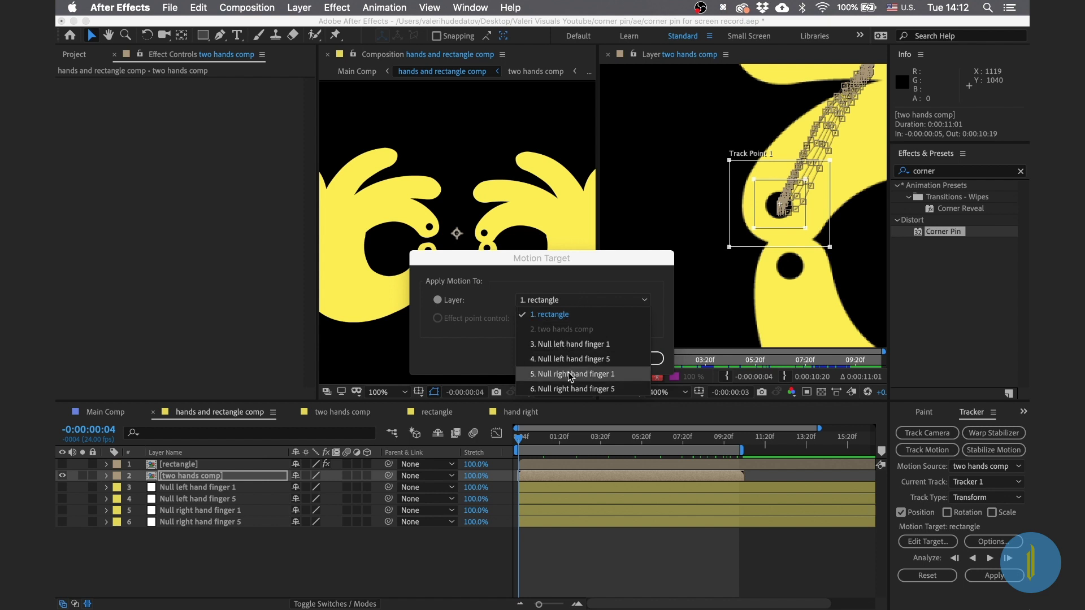
pyautogui.click(612, 374)
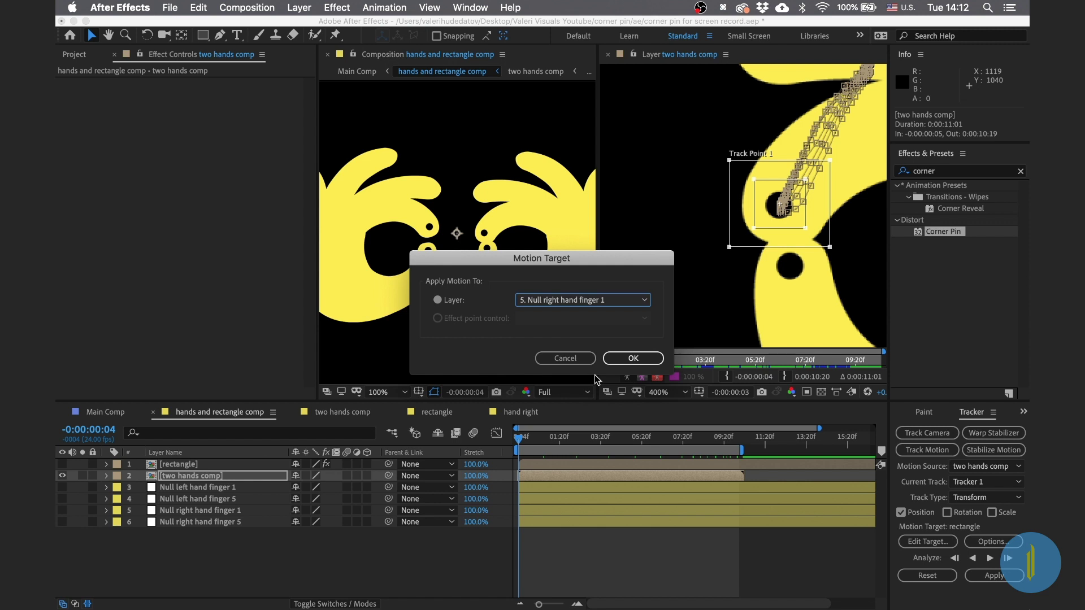
pyautogui.click(627, 360)
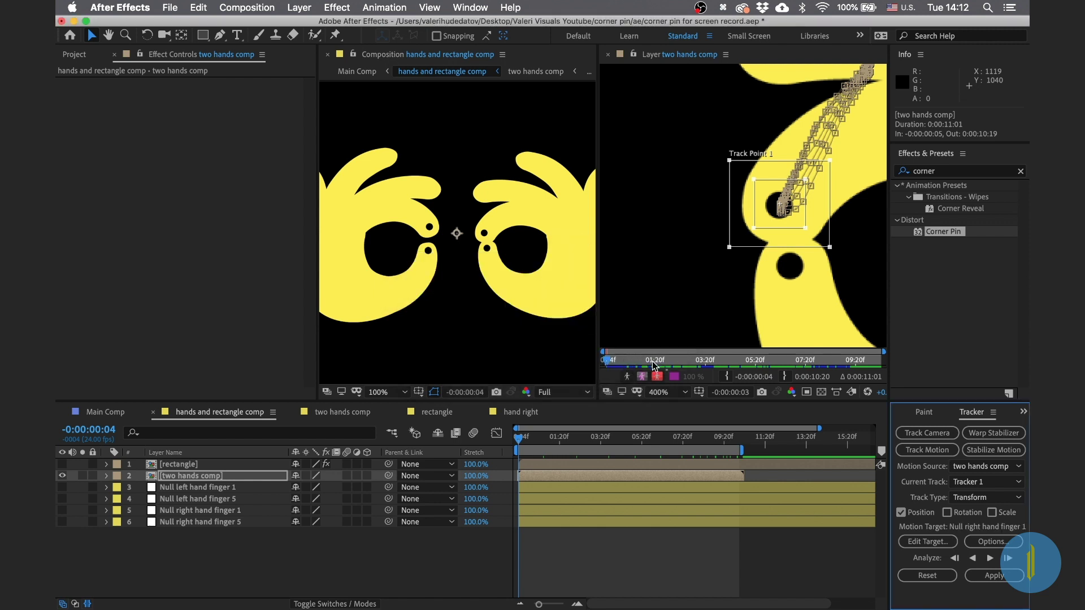
pyautogui.click(995, 577)
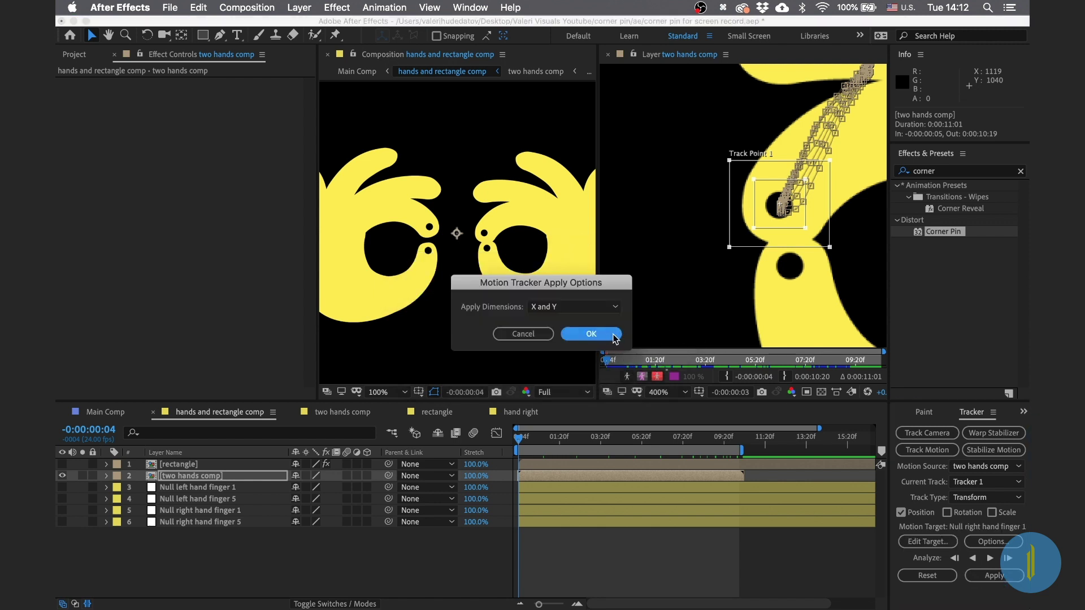
pyautogui.click(591, 334)
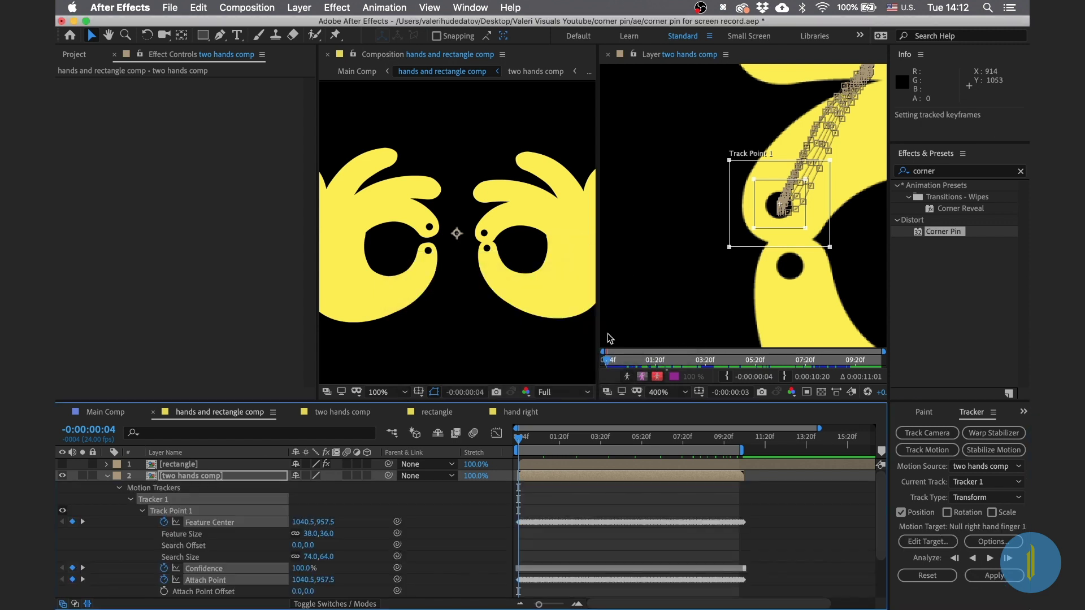
# Step: Reveal Null right hand finger 1's Position keyframes and copy all 264 of them
pyautogui.click(105, 477)
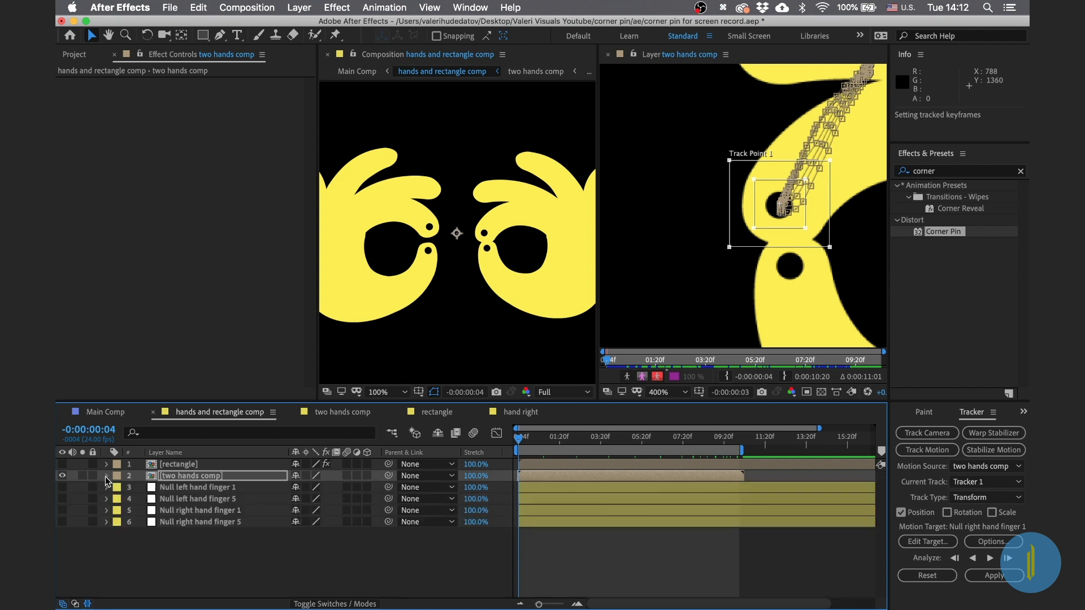
pyautogui.click(197, 513)
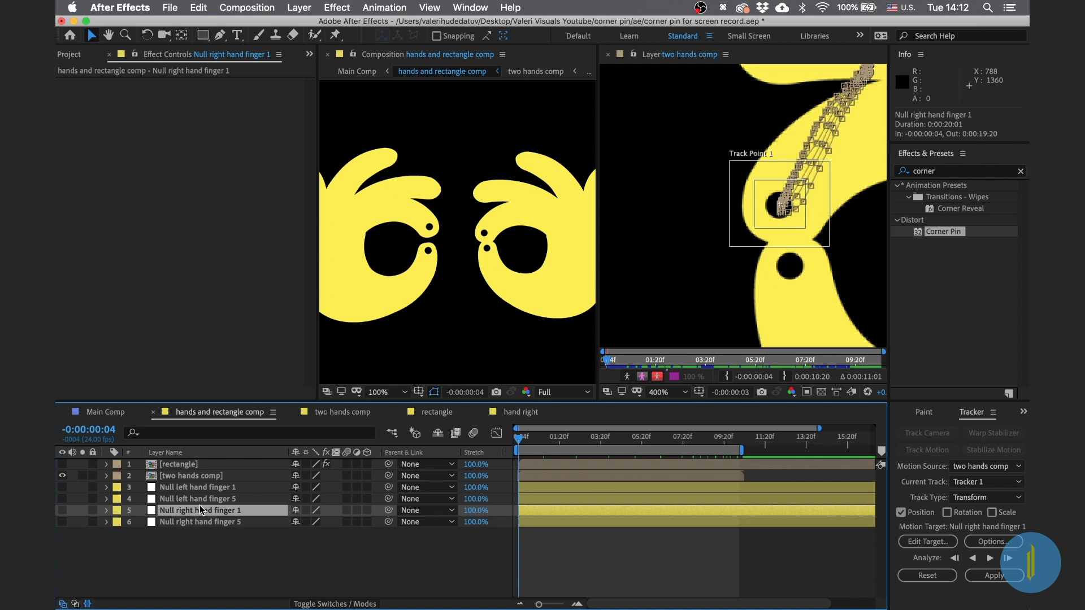
pyautogui.press('u')
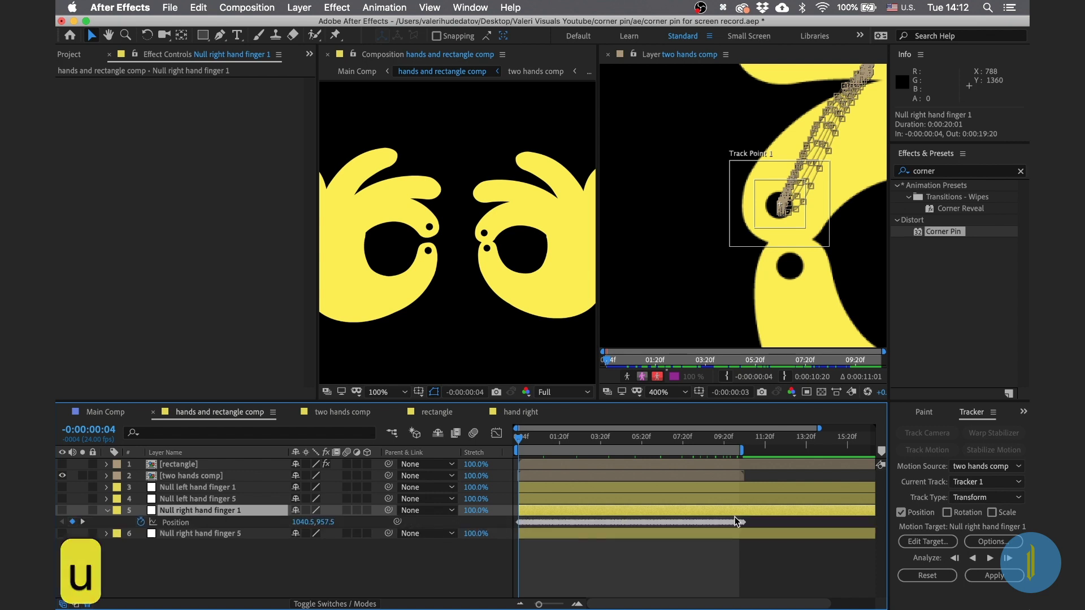
pyautogui.moveTo(751, 517); pyautogui.dragTo(483, 524)
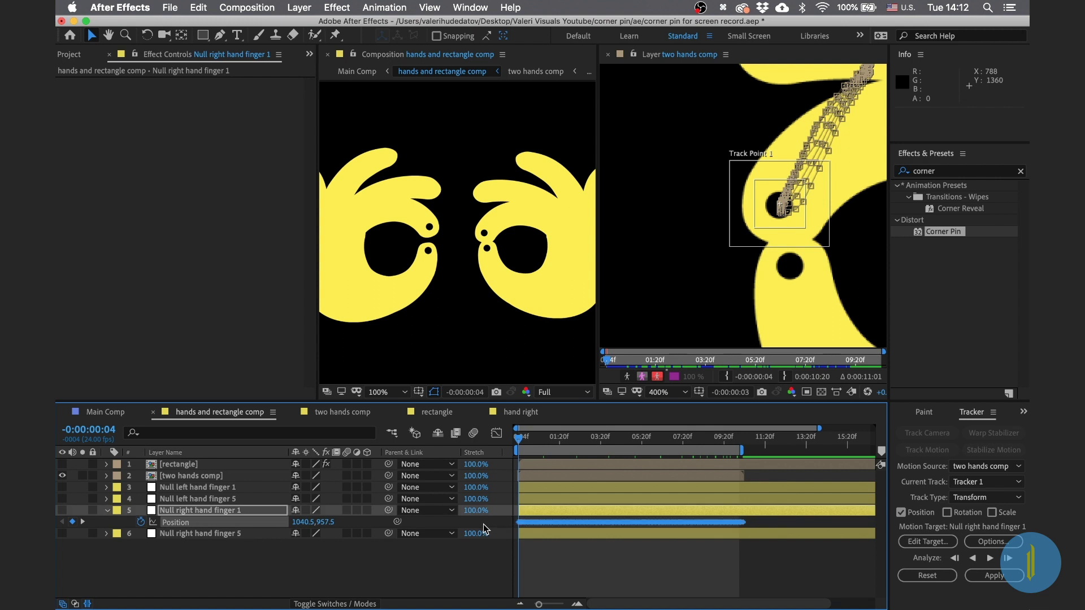
pyautogui.press('super+c')
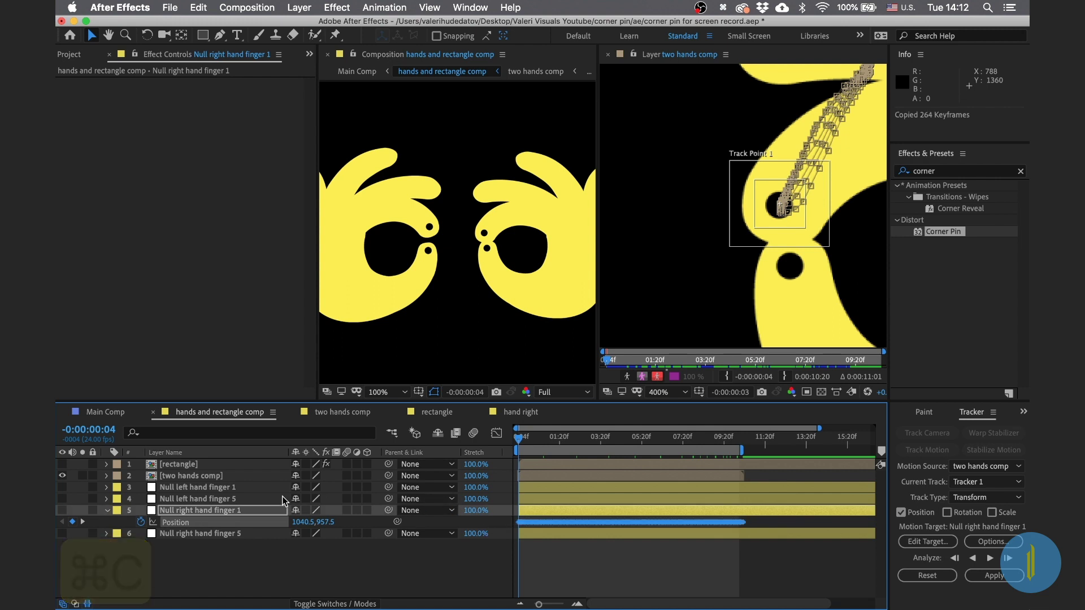
pyautogui.click(178, 466)
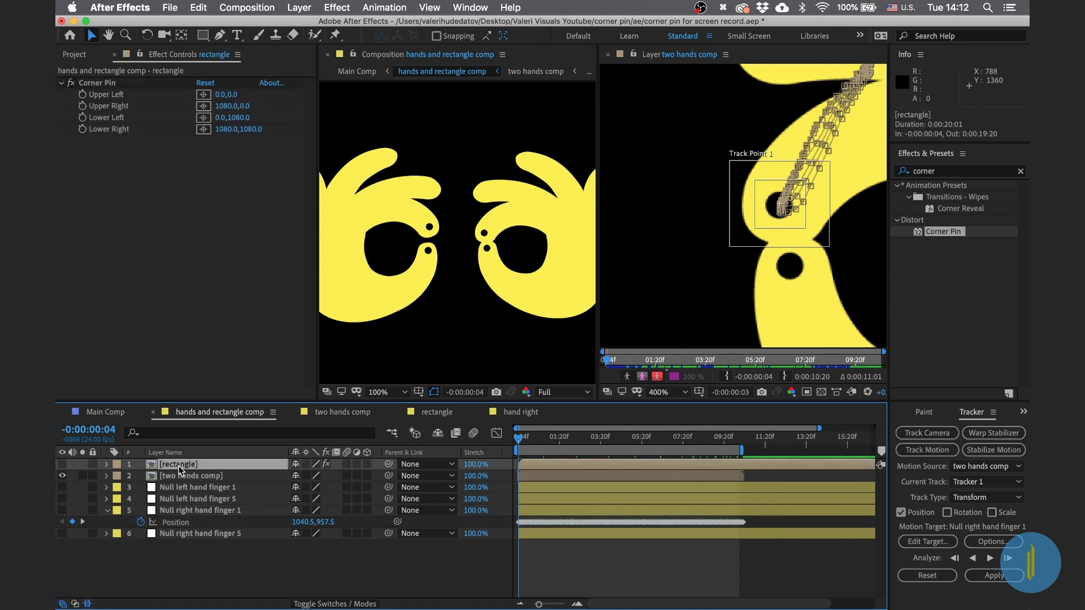
# Step: Make the rectangle visible, select its Corner Pin, and test-drag the upper-right corner, then undo
pyautogui.click(107, 464)
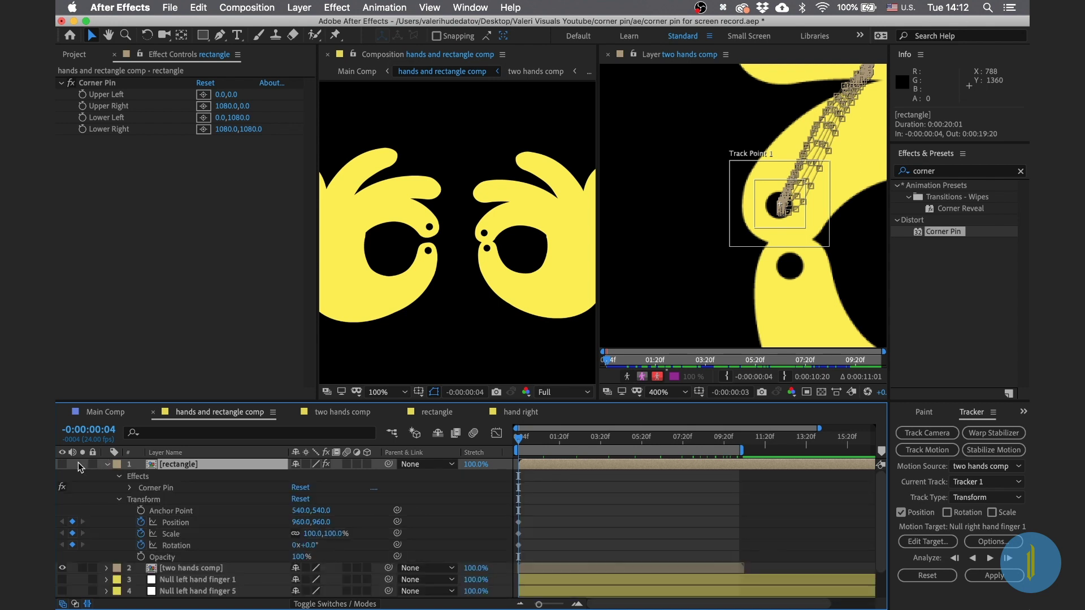
pyautogui.click(61, 464)
pyautogui.scroll(-4, 486, 211)
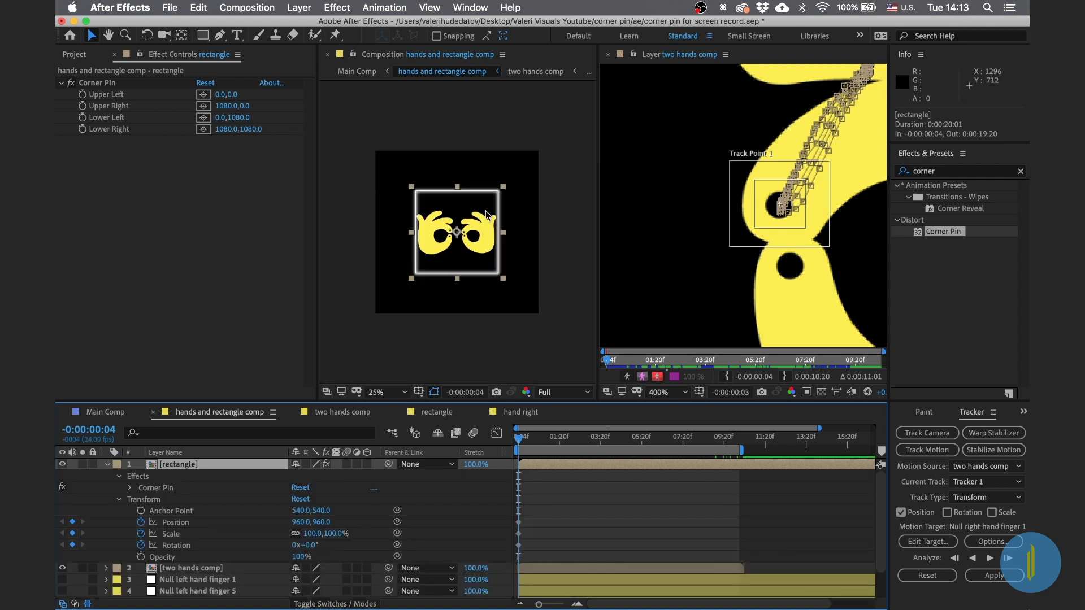
pyautogui.scroll(-4, 820, 188)
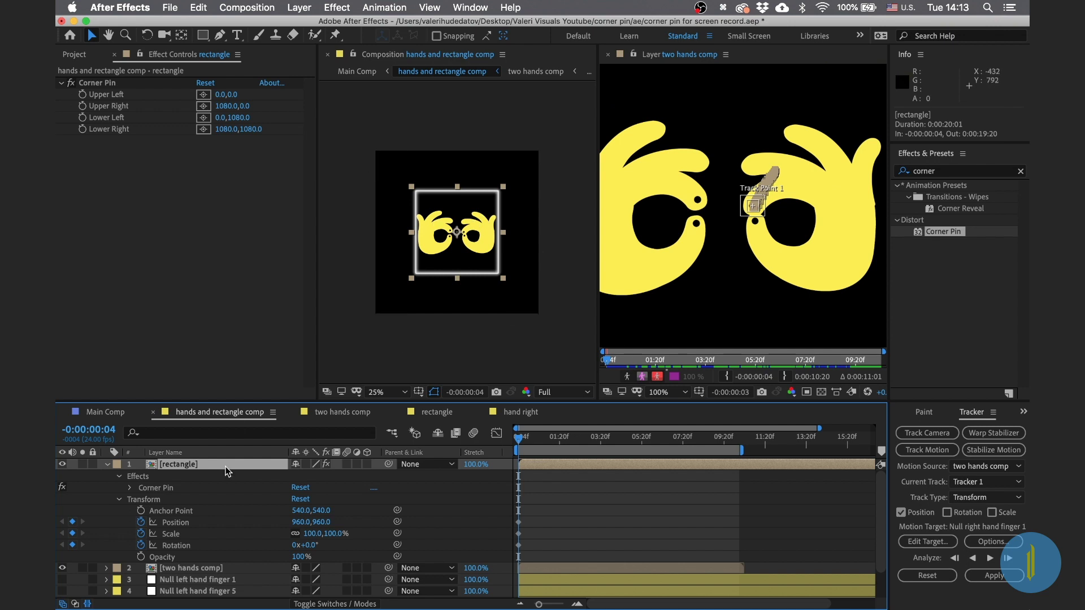
pyautogui.click(103, 83)
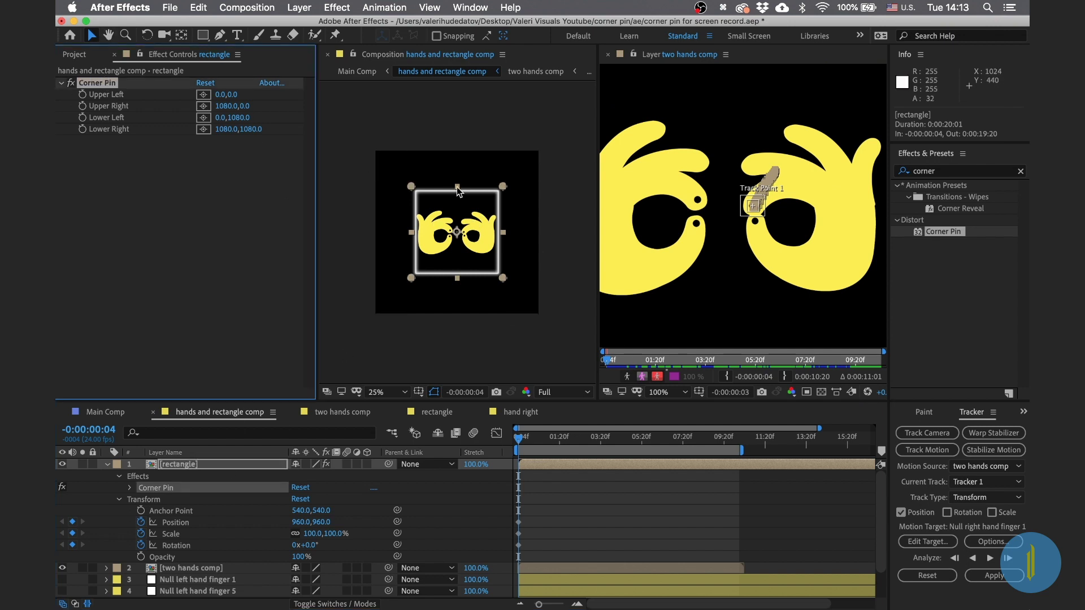
pyautogui.click(504, 188)
pyautogui.moveTo(504, 187); pyautogui.dragTo(480, 207)
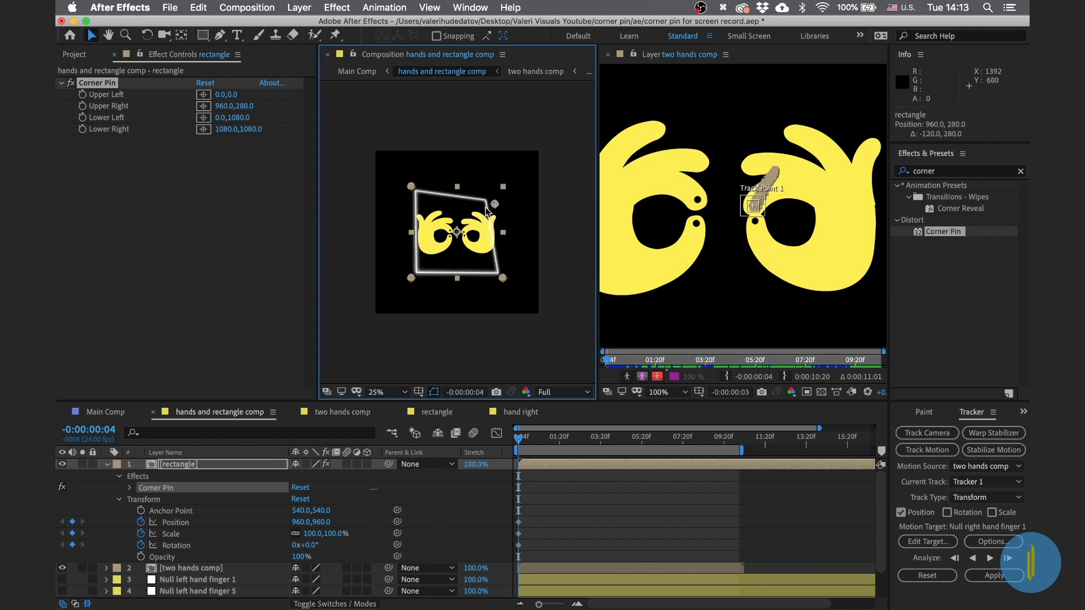
pyautogui.press('super+z')
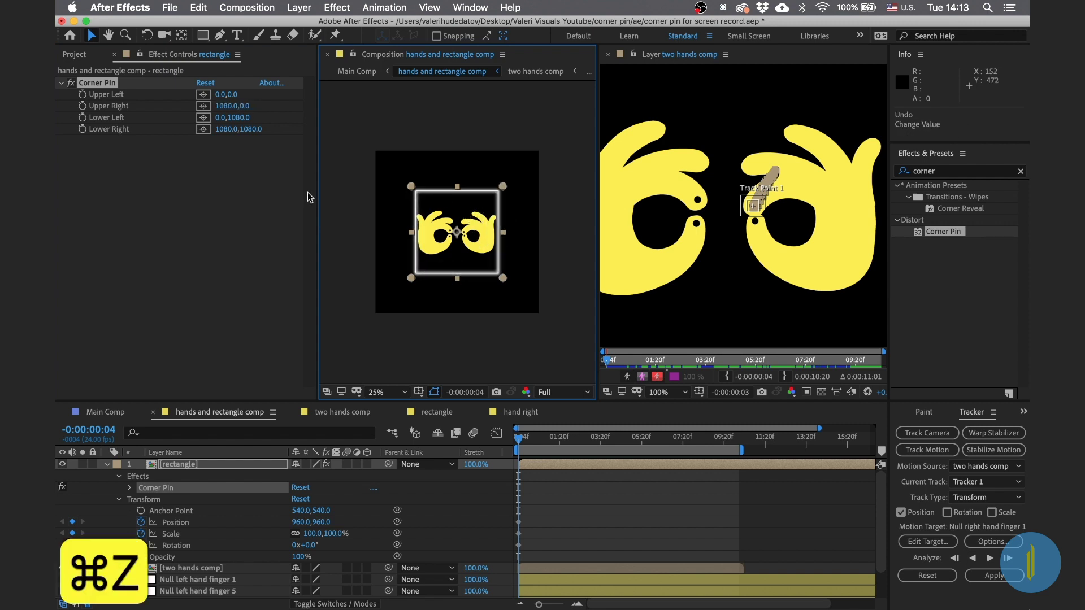
# Step: Expand the Corner Pin corner properties, retest the upper-right handle, undo, and select Upper Right
pyautogui.click(130, 488)
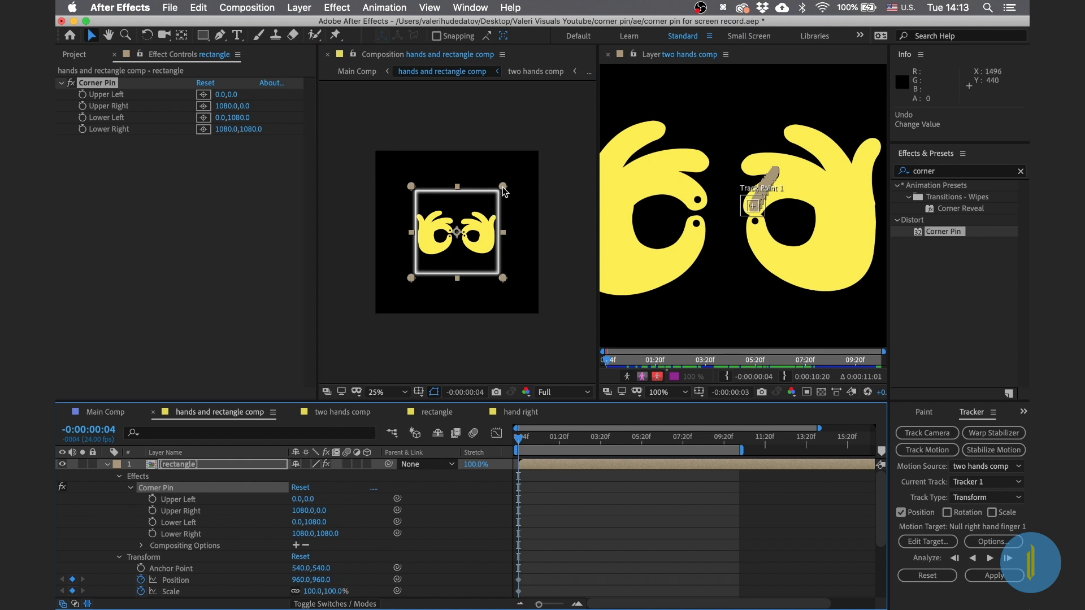
pyautogui.scroll(-5, 574, 560)
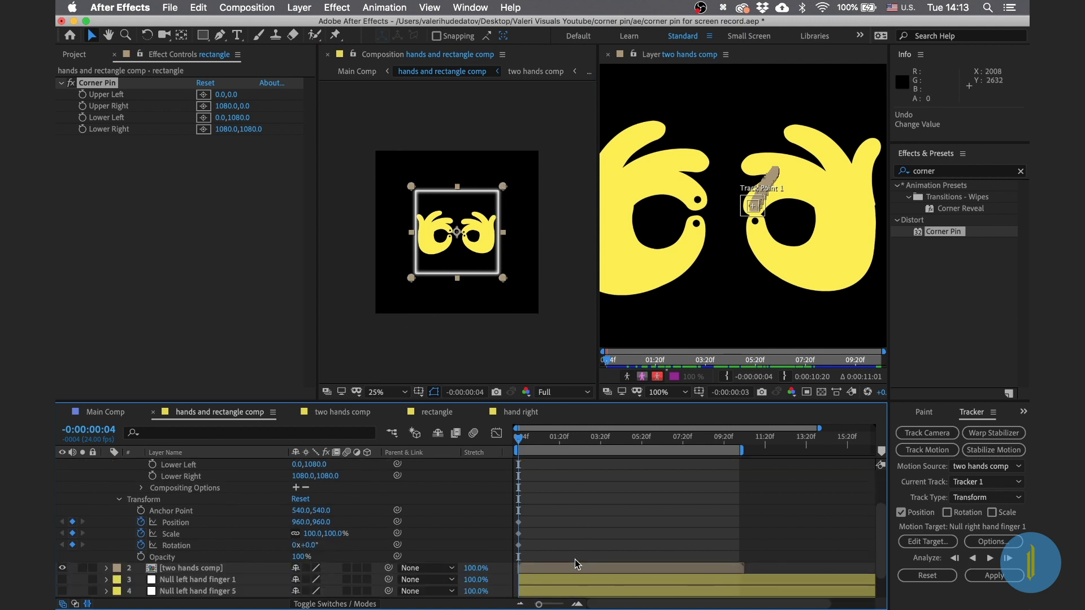
pyautogui.click(533, 514)
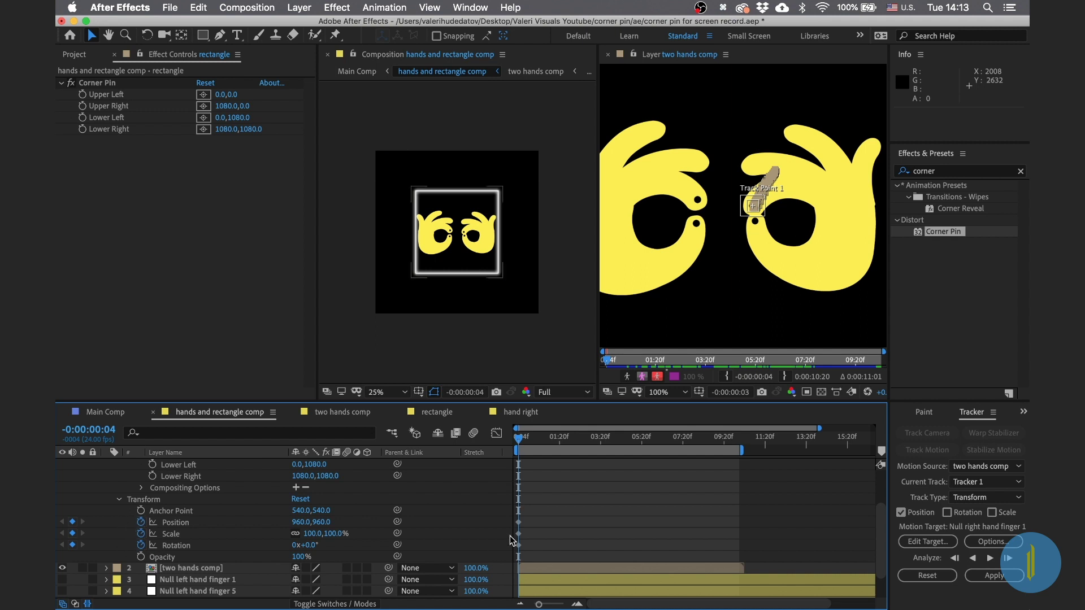
pyautogui.scroll(3, 537, 526)
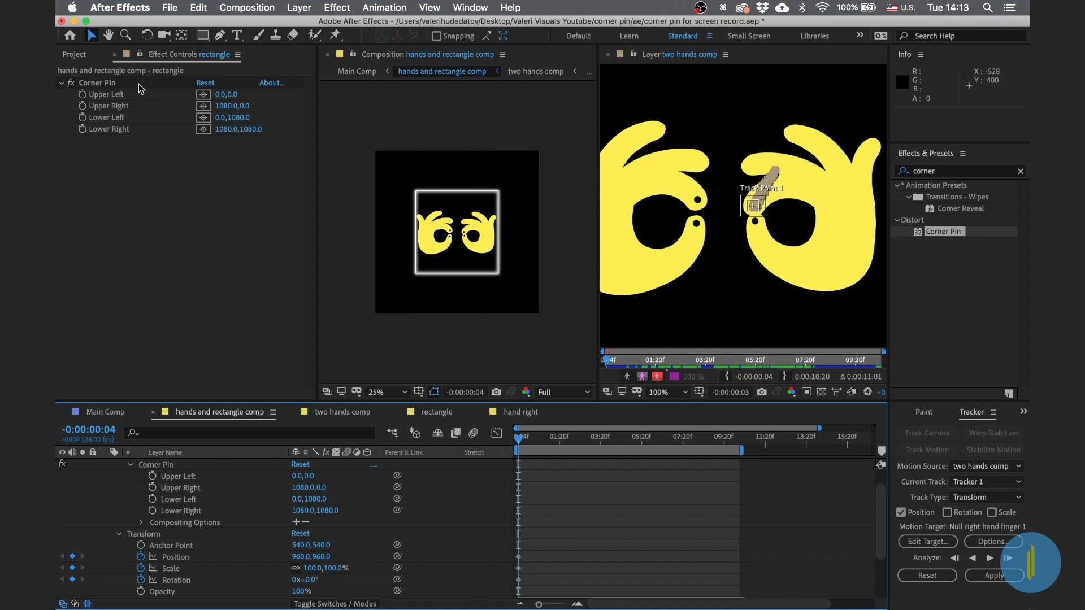
pyautogui.click(97, 82)
pyautogui.moveTo(502, 187); pyautogui.dragTo(494, 199)
pyautogui.press('super+z')
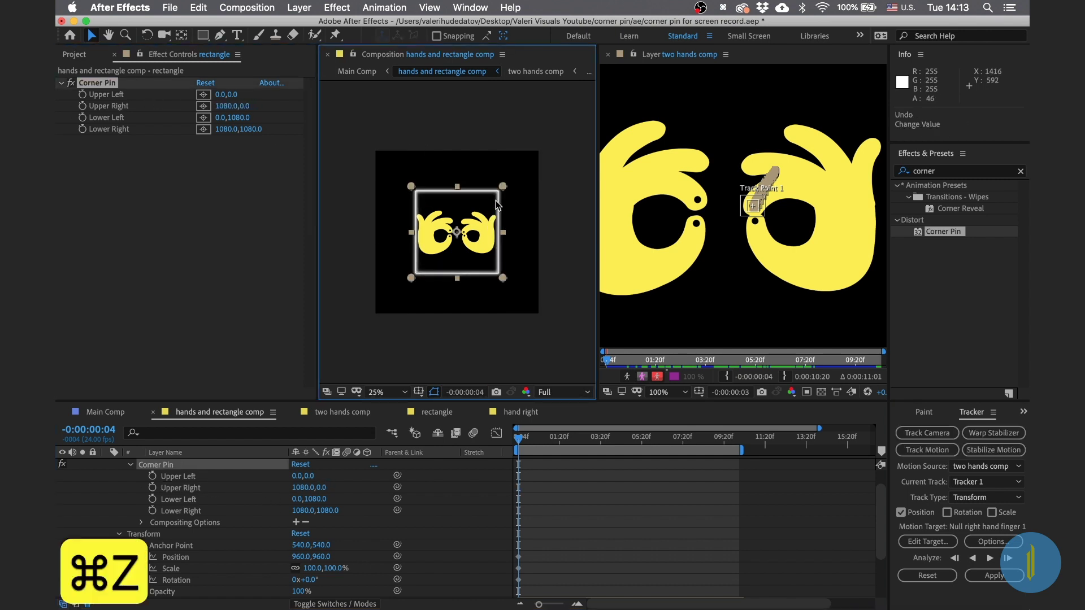
pyautogui.click(187, 489)
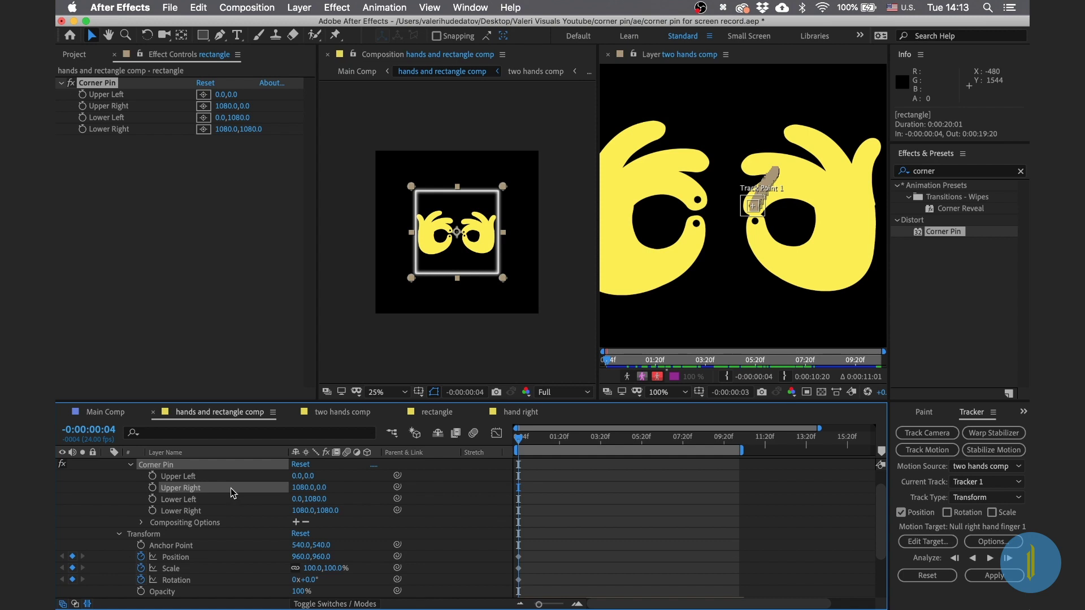
# Step: Paste the fingertip tracking keyframes onto Corner Pin Upper Right and scrub to verify them
pyautogui.press('super+v')
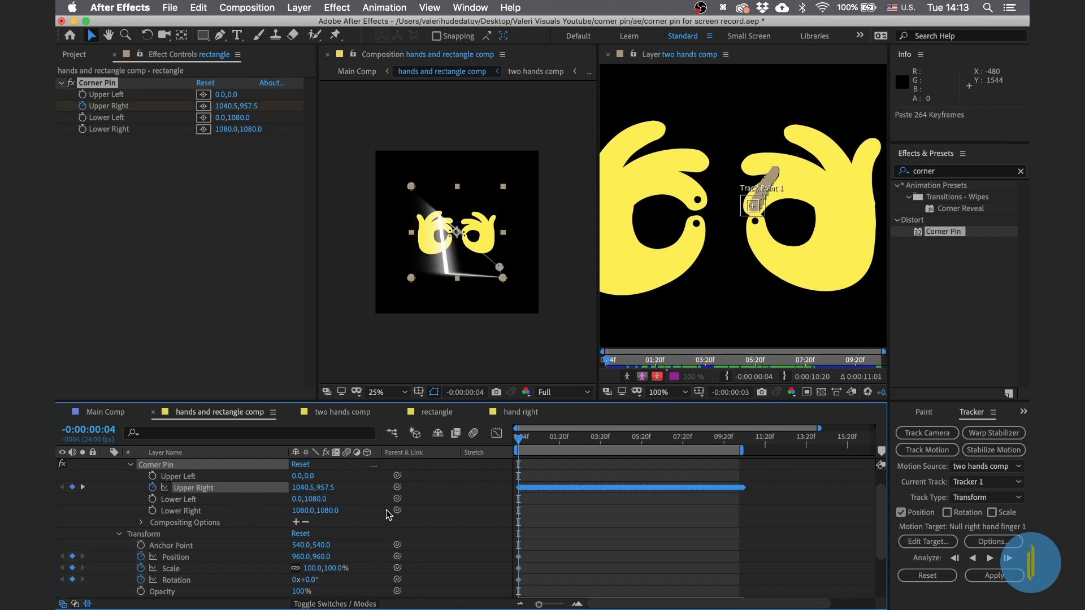
pyautogui.moveTo(531, 444); pyautogui.dragTo(673, 463)
pyautogui.press('.')
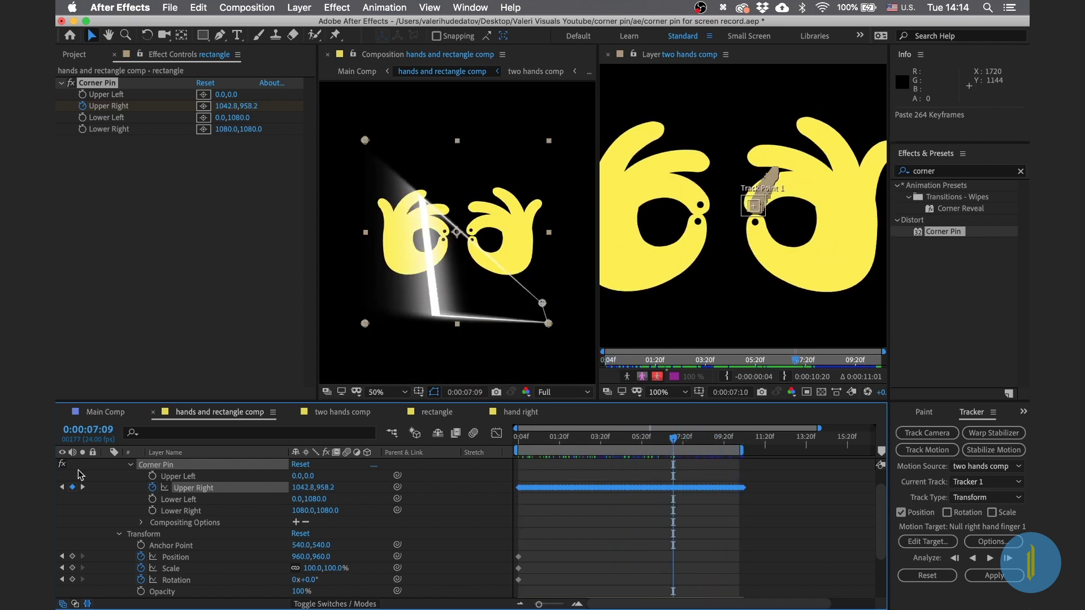
# Step: Collapse the rectangle and null layer properties and hide the rectangle layer
pyautogui.scroll(2, 113, 464)
pyautogui.click(107, 465)
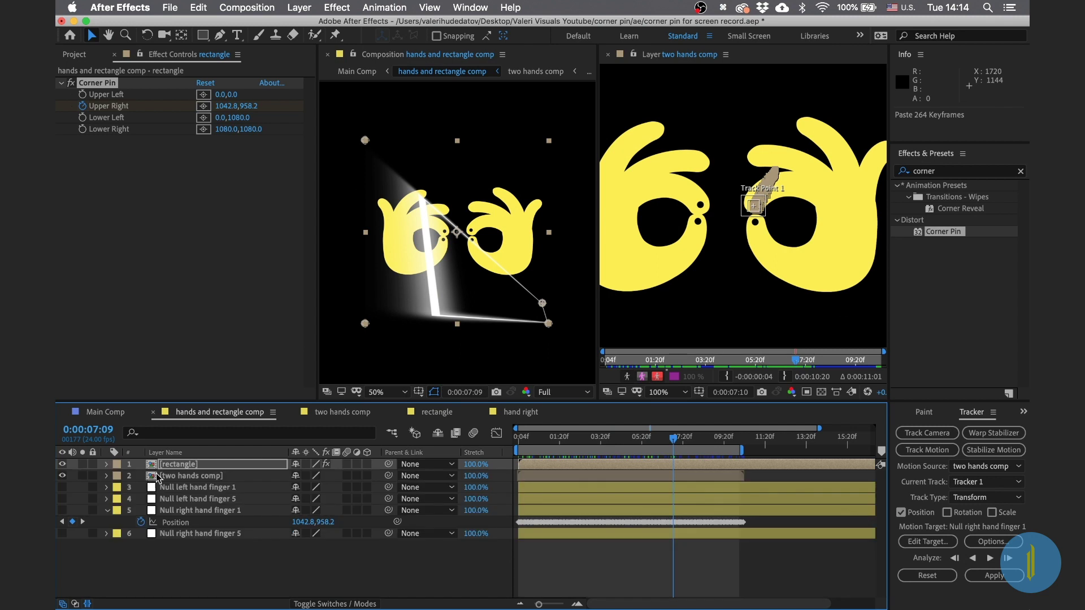
pyautogui.click(168, 468)
pyautogui.click(62, 464)
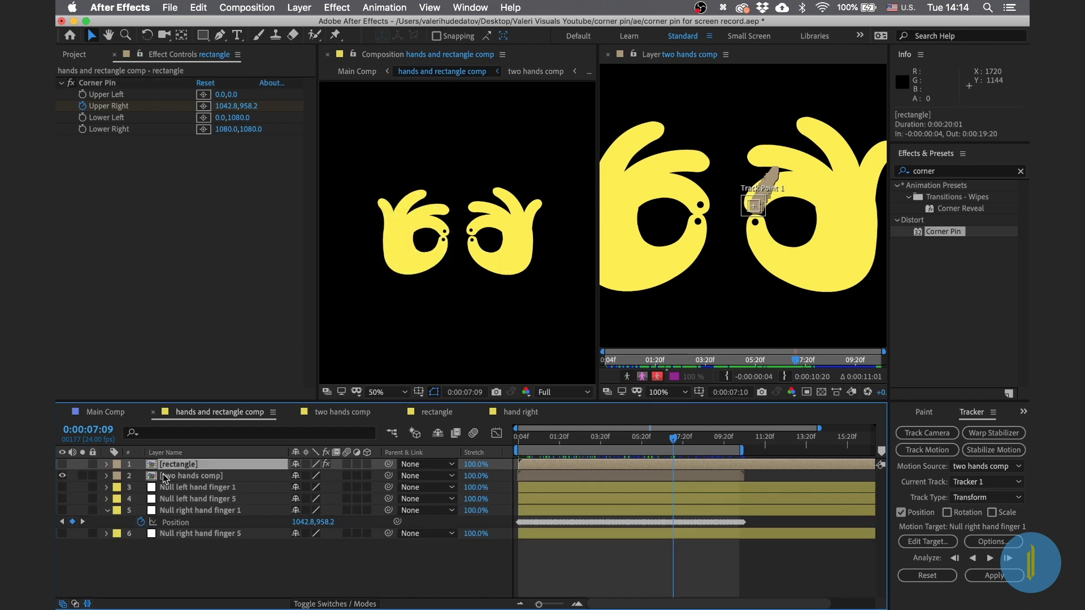
pyautogui.click(106, 510)
pyautogui.scroll(2, 777, 184)
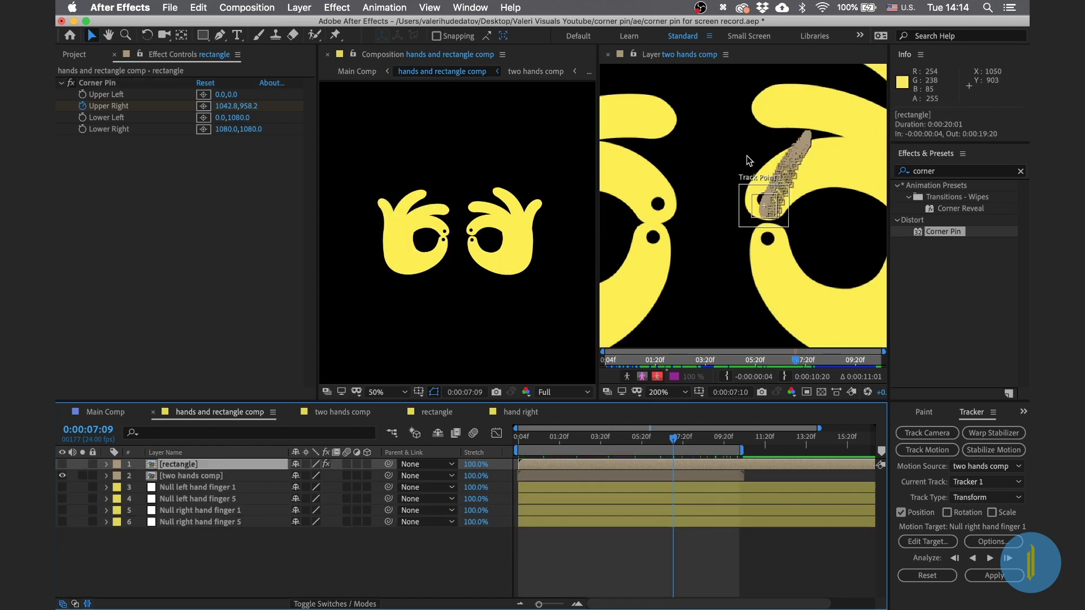
# Step: Add a second tracker on the two hands layer, placing its point on the right fingertip dot
pyautogui.click(196, 476)
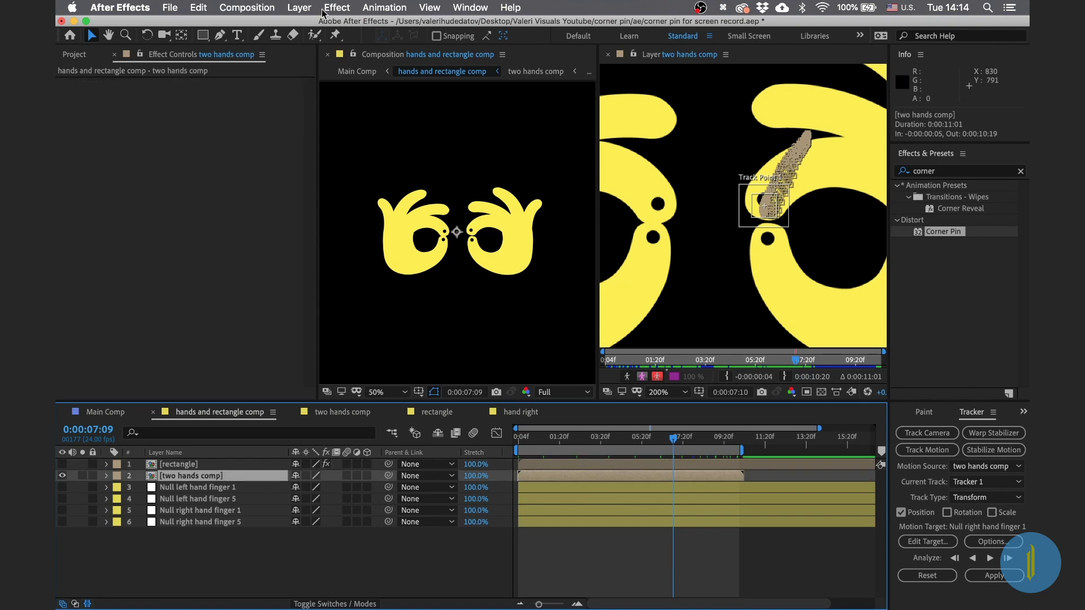
pyautogui.click(410, 10)
pyautogui.click(402, 280)
pyautogui.moveTo(757, 208); pyautogui.dragTo(744, 260)
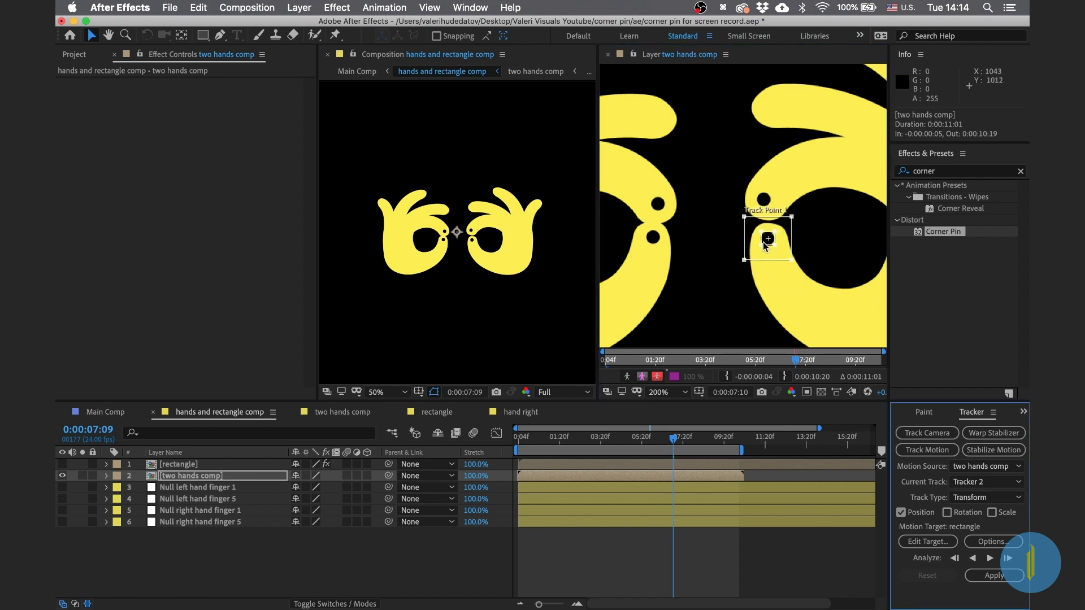
pyautogui.press('Home')
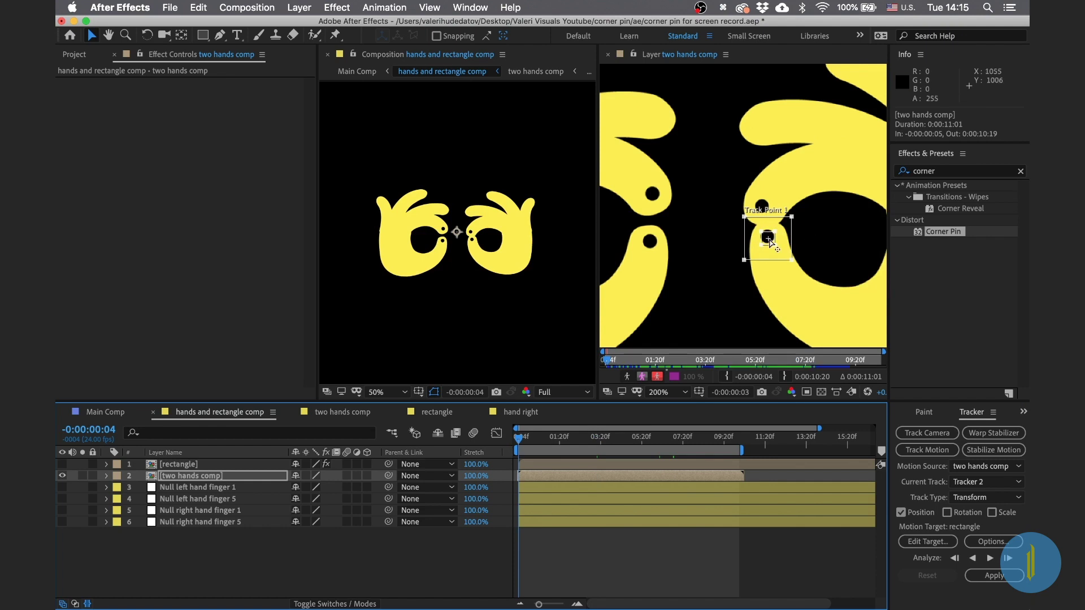
pyautogui.moveTo(767, 237); pyautogui.dragTo(764, 234)
# Step: Analyze Tracker 2 forward through the clip, then scrub back to the first frame
pyautogui.click(758, 243)
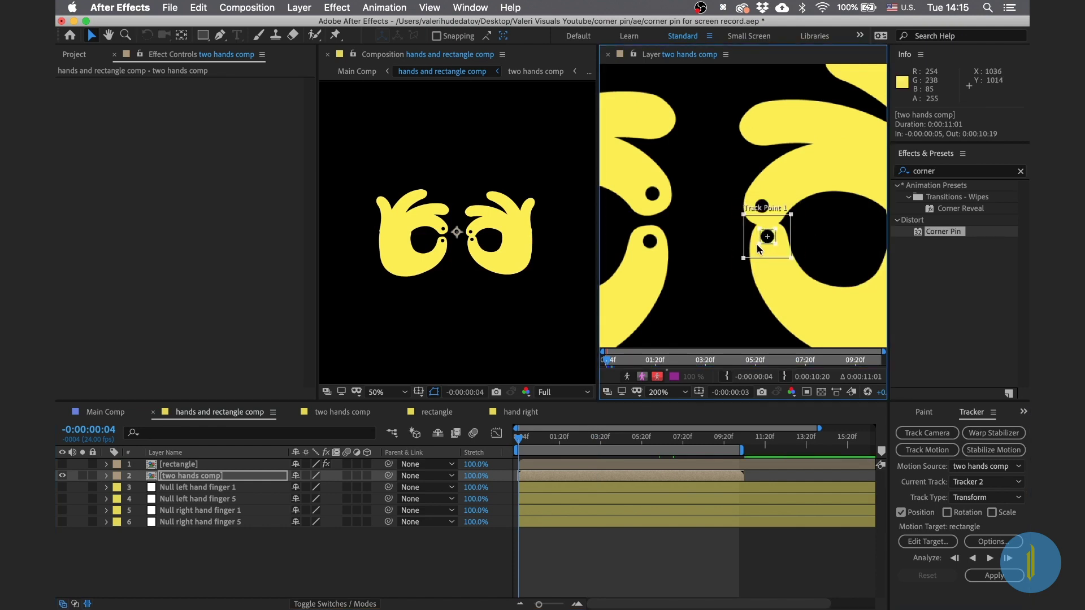
pyautogui.click(1009, 579)
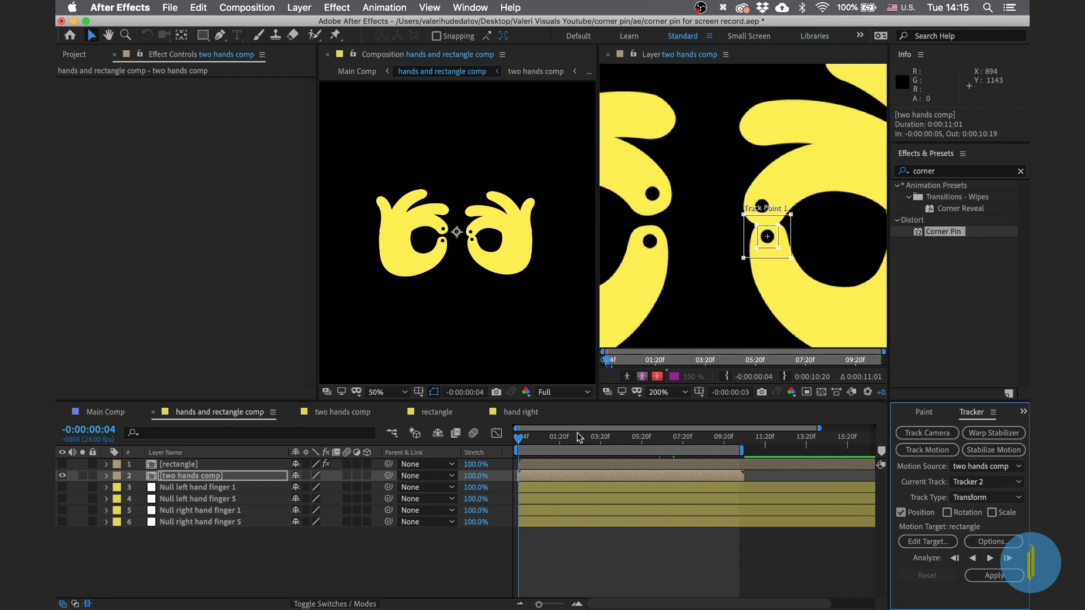
pyautogui.click(990, 559)
pyautogui.press(',')
pyautogui.press(',')
pyautogui.click(990, 558)
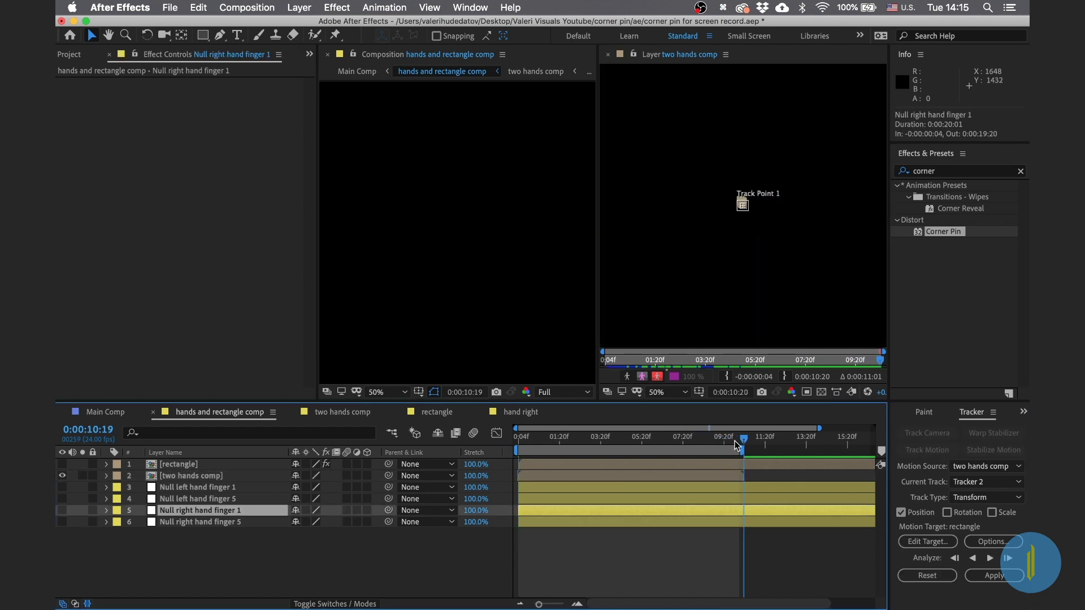
pyautogui.moveTo(735, 442); pyautogui.dragTo(449, 443)
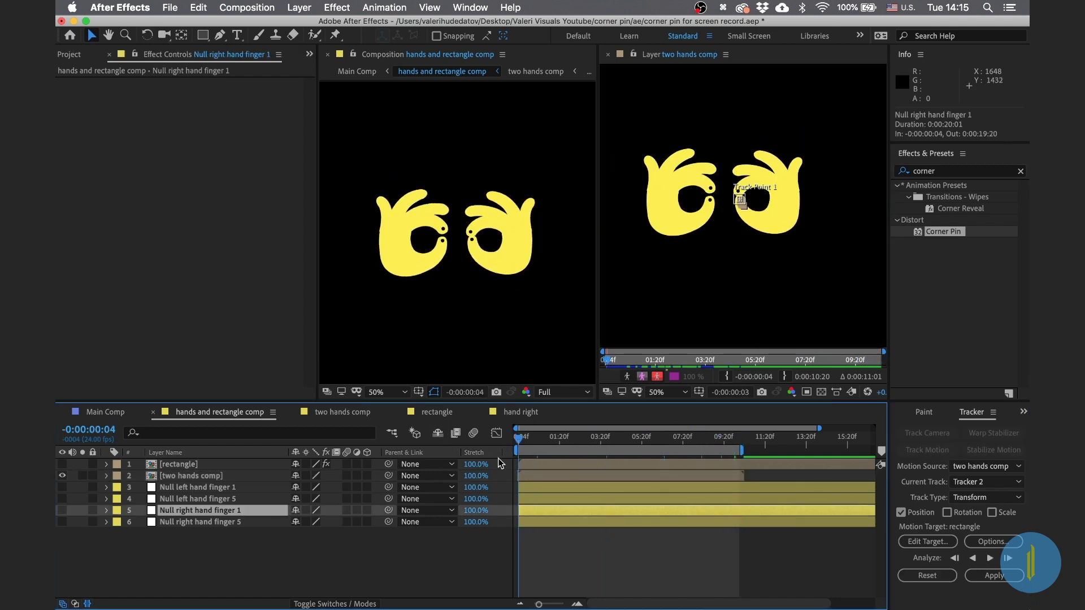
# Step: Set the motion target to Null right hand finger 5 and apply the track in X and Y
pyautogui.click(912, 541)
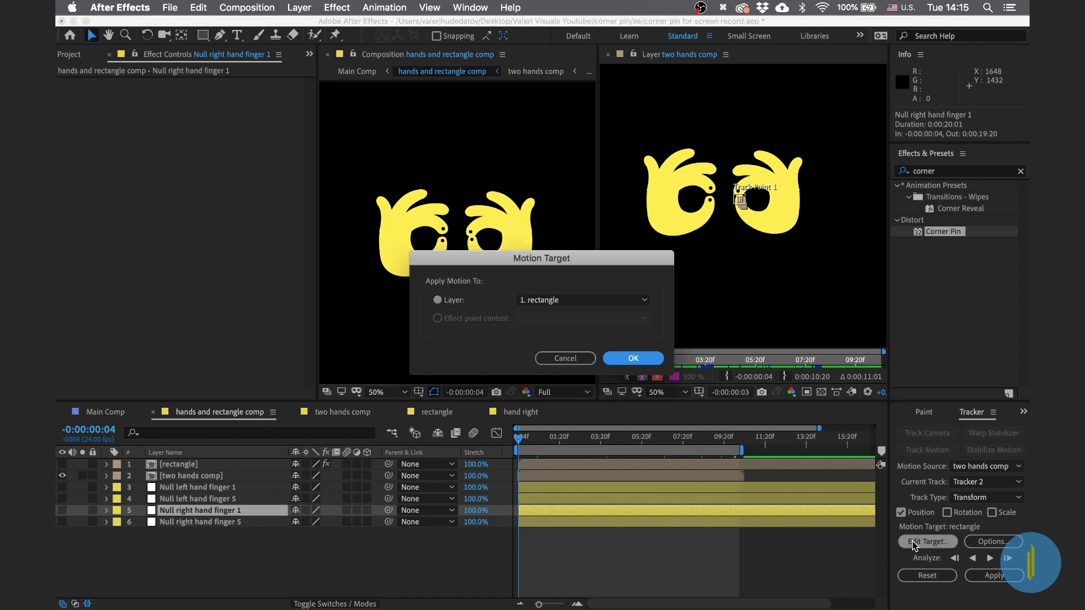
pyautogui.click(564, 300)
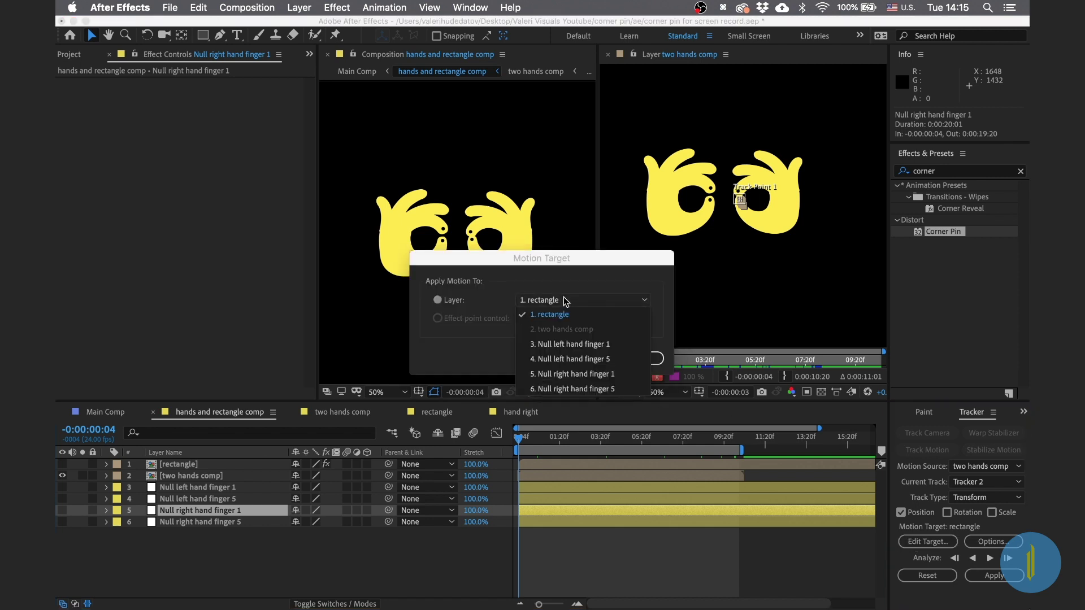
pyautogui.click(585, 388)
pyautogui.click(622, 361)
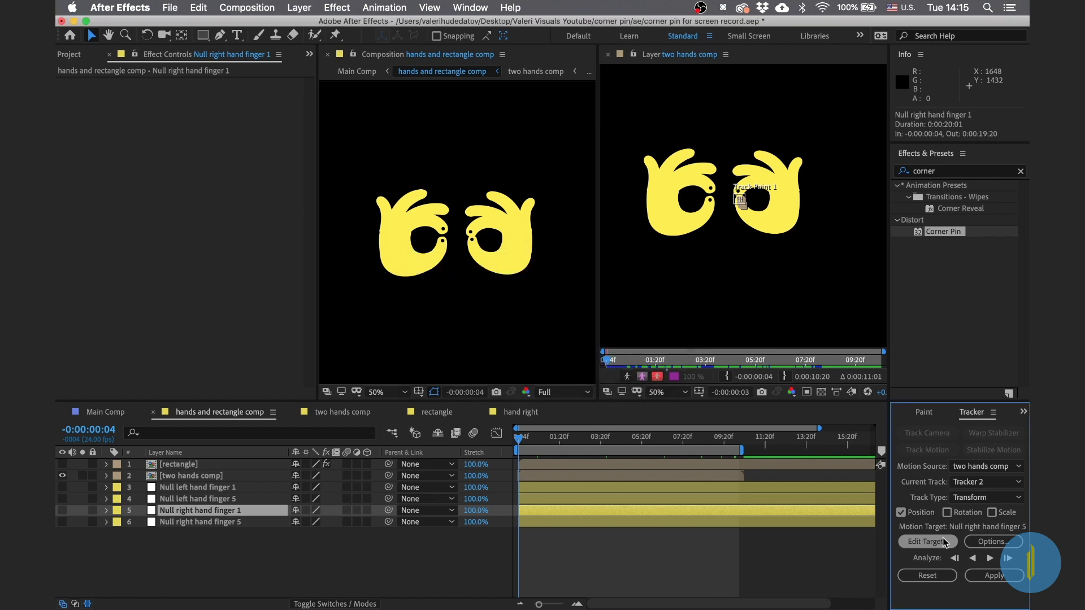
pyautogui.click(989, 577)
pyautogui.click(598, 332)
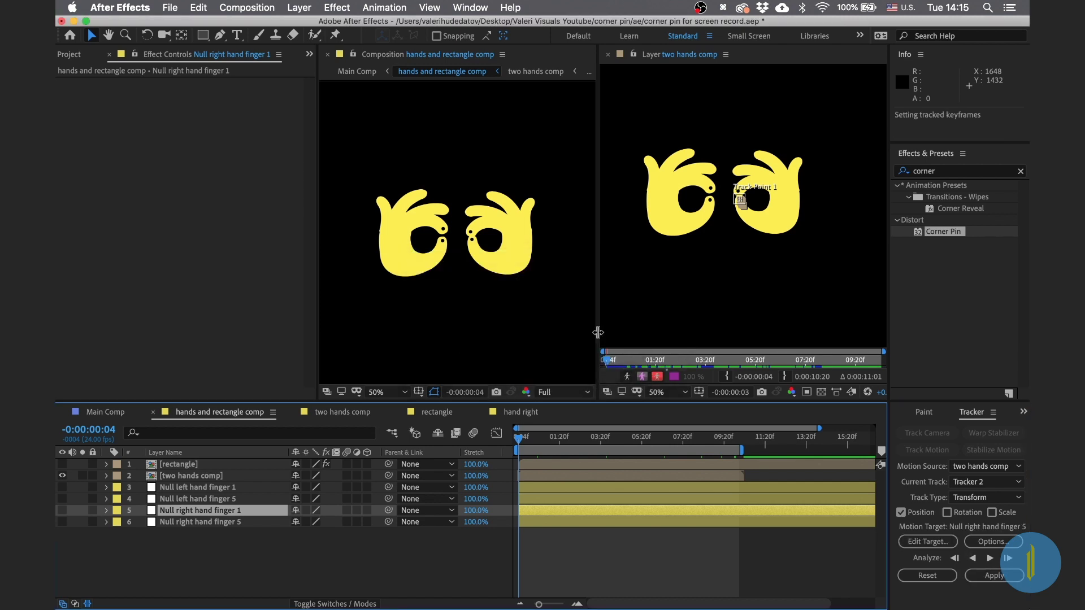
# Step: Copy the 264 Position keyframes from Null right hand finger 5
pyautogui.click(185, 523)
pyautogui.press('u')
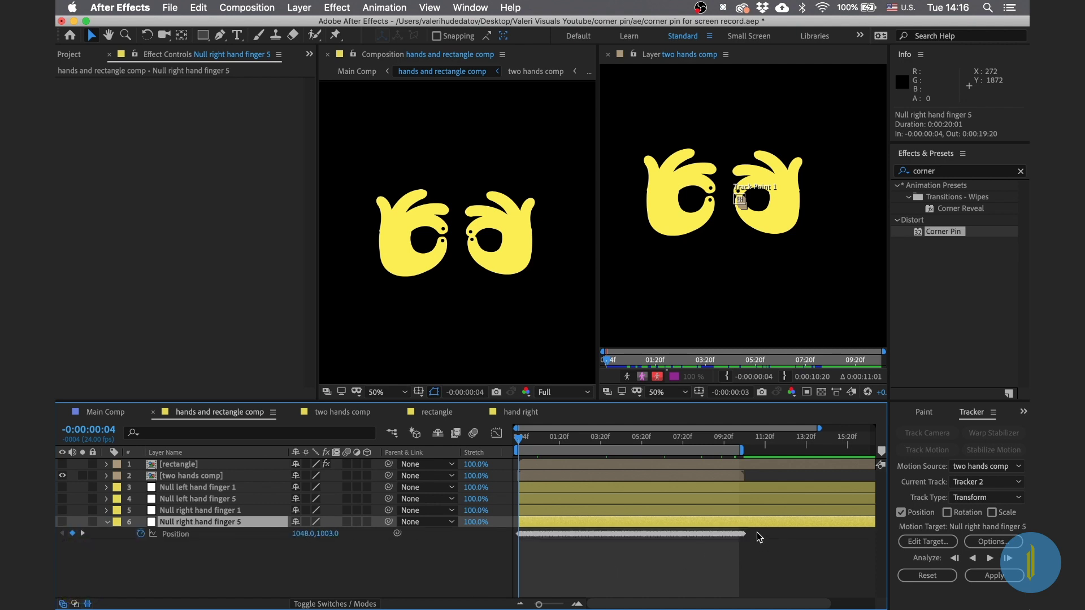
pyautogui.moveTo(757, 538); pyautogui.dragTo(469, 517)
pyautogui.press('super+c')
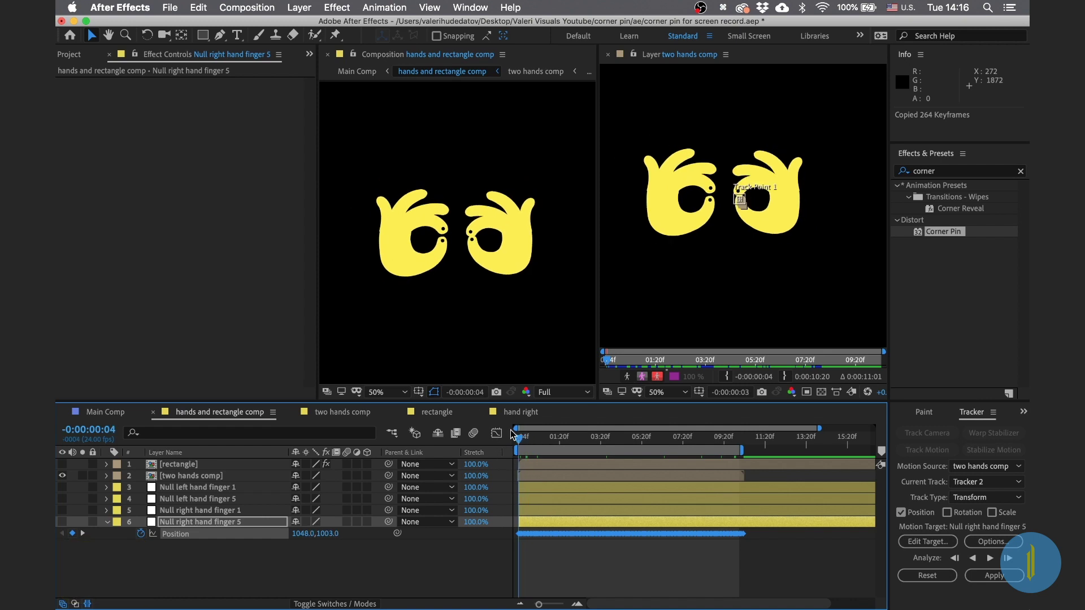
# Step: Show the rectangle and paste the keyframes onto its Corner Pin Lower Right
pyautogui.click(167, 466)
pyautogui.click(63, 465)
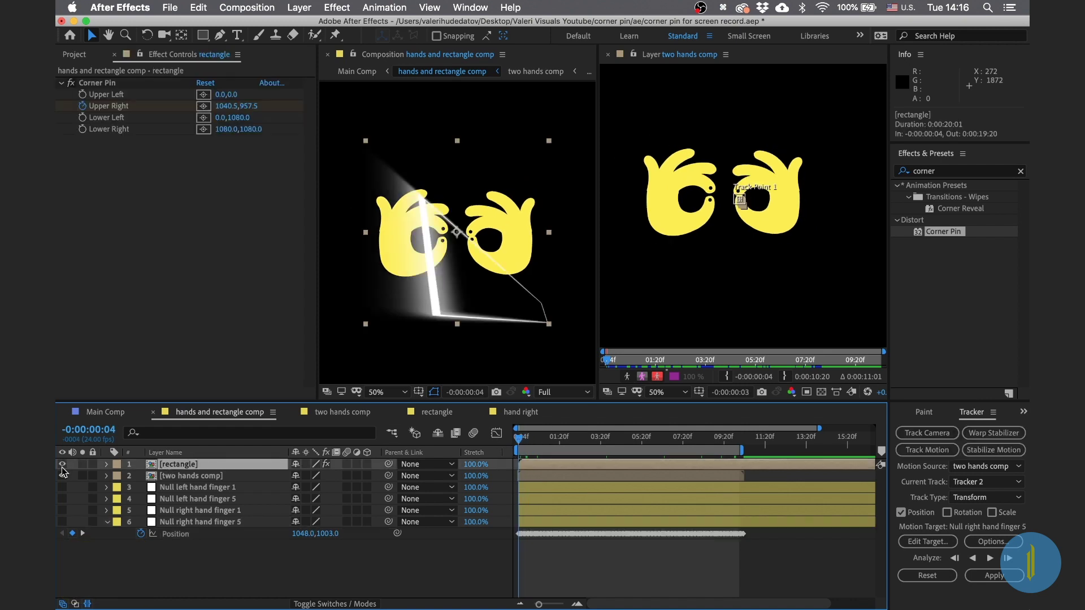
pyautogui.click(107, 464)
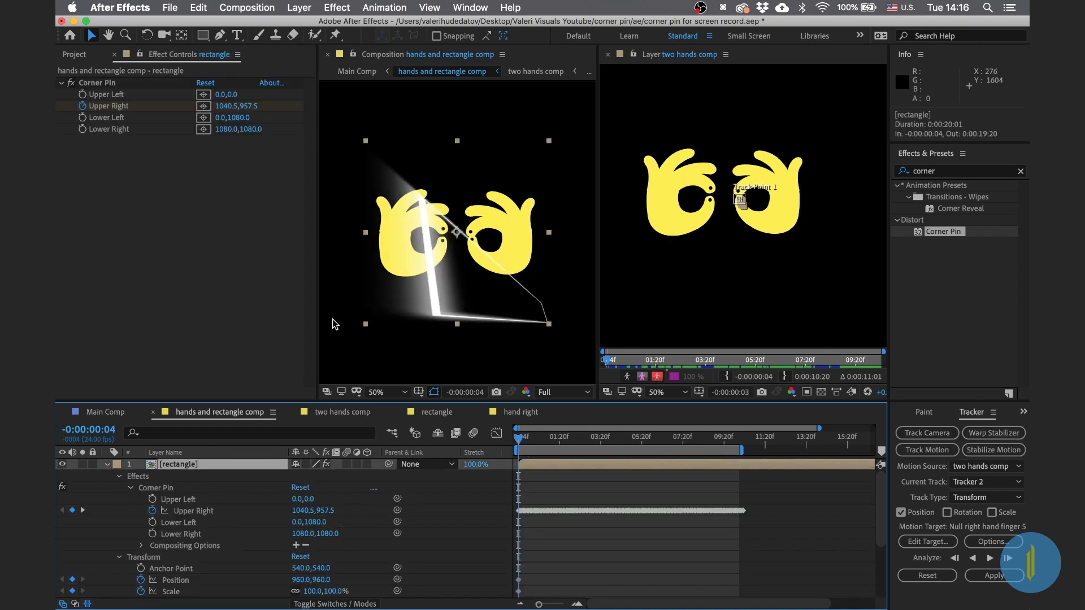
pyautogui.click(128, 83)
pyautogui.moveTo(545, 320)
pyautogui.mouseDown()
pyautogui.moveTo(531, 311)
pyautogui.moveTo(541, 318)
pyautogui.mouseUp()
pyautogui.press('super+z')
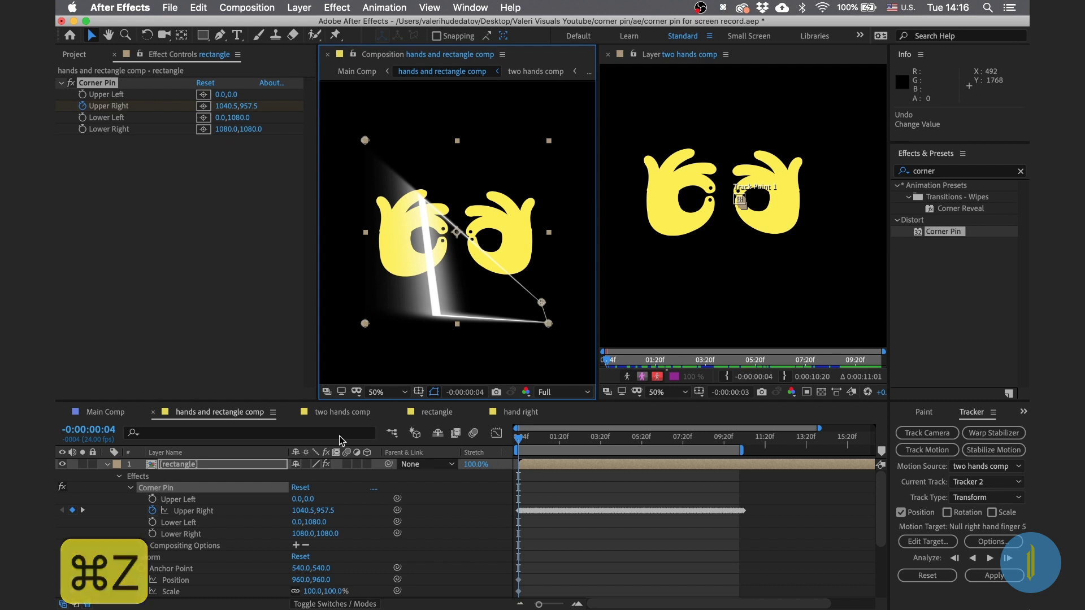
pyautogui.moveTo(549, 325); pyautogui.dragTo(540, 323)
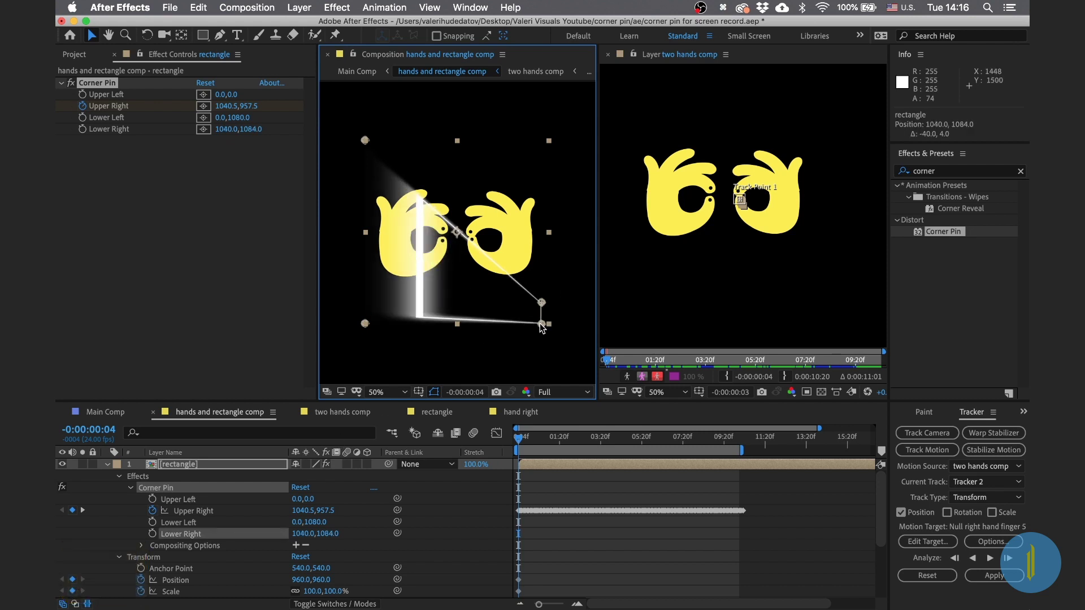
pyautogui.press('super+z')
pyautogui.click(187, 536)
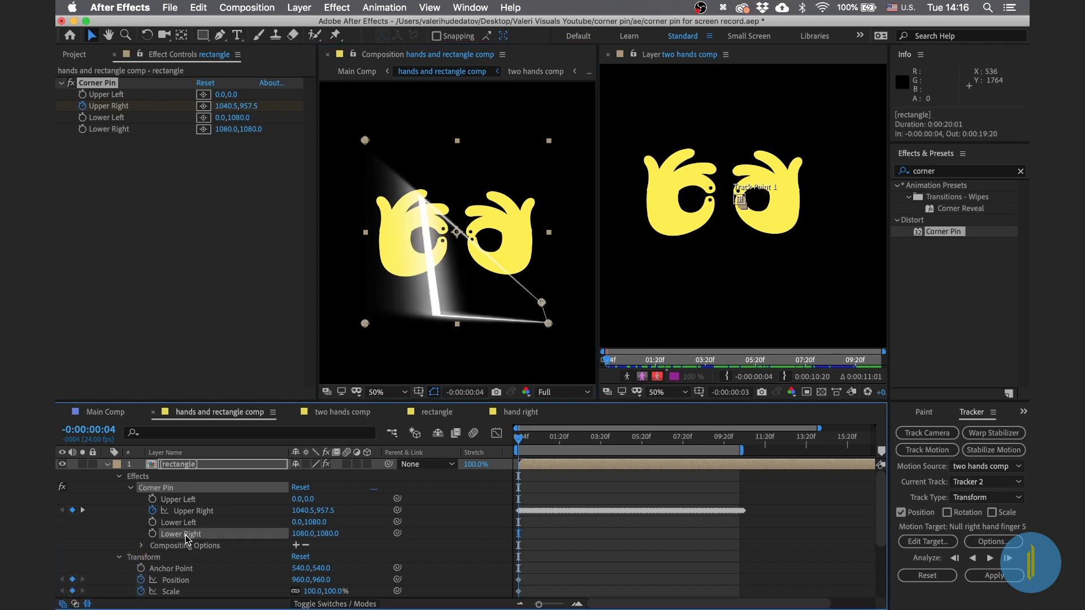
pyautogui.press('super+v')
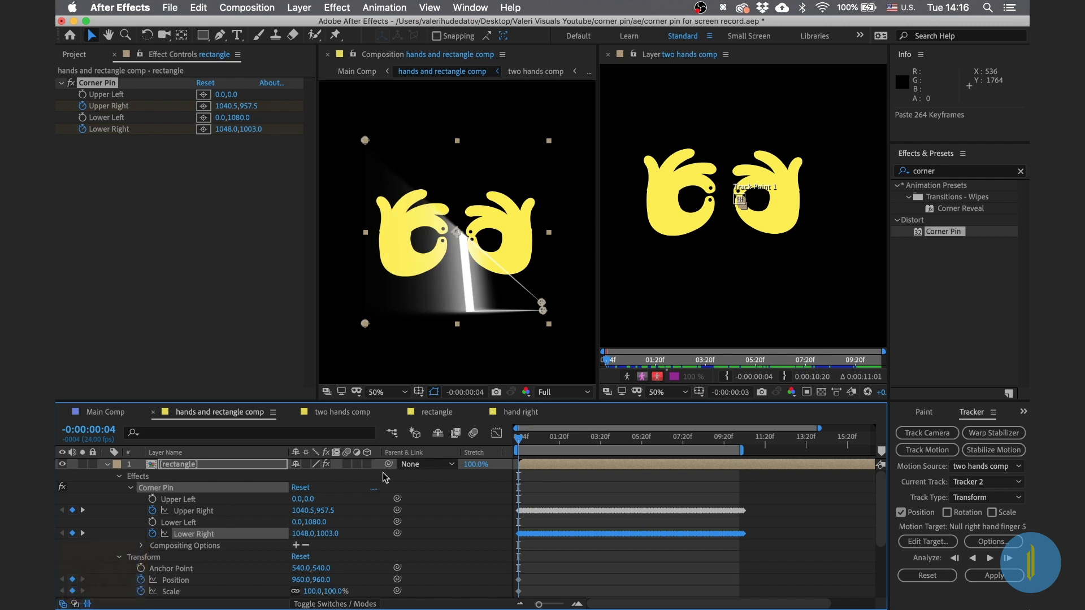
# Step: Preview the lower-right corner following the fingertip, then hide the rectangle again
pyautogui.moveTo(531, 448); pyautogui.dragTo(504, 448)
pyautogui.click(106, 463)
pyautogui.click(62, 464)
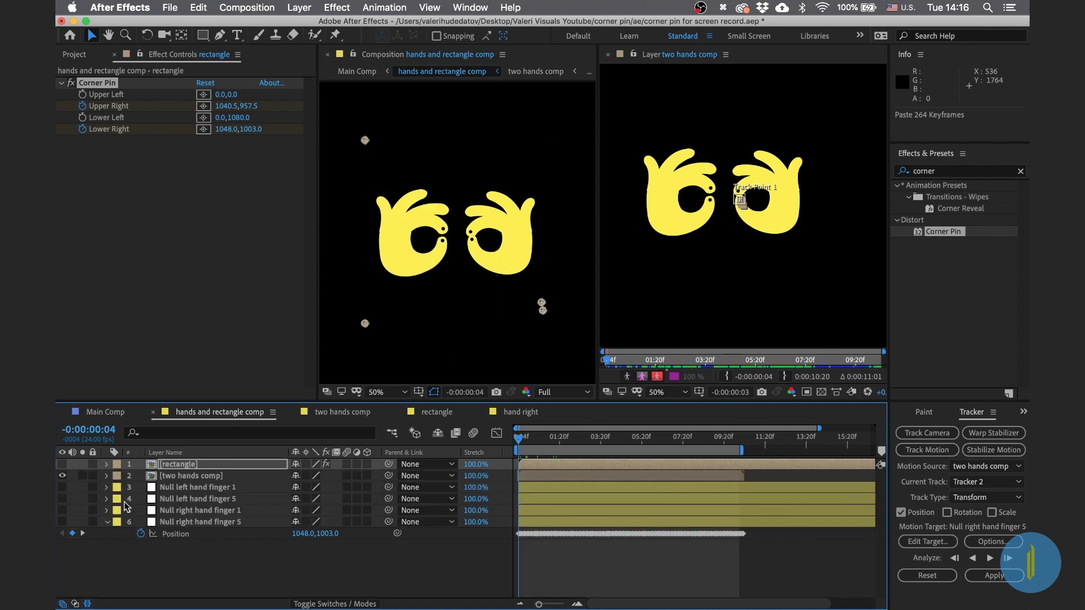
pyautogui.click(106, 522)
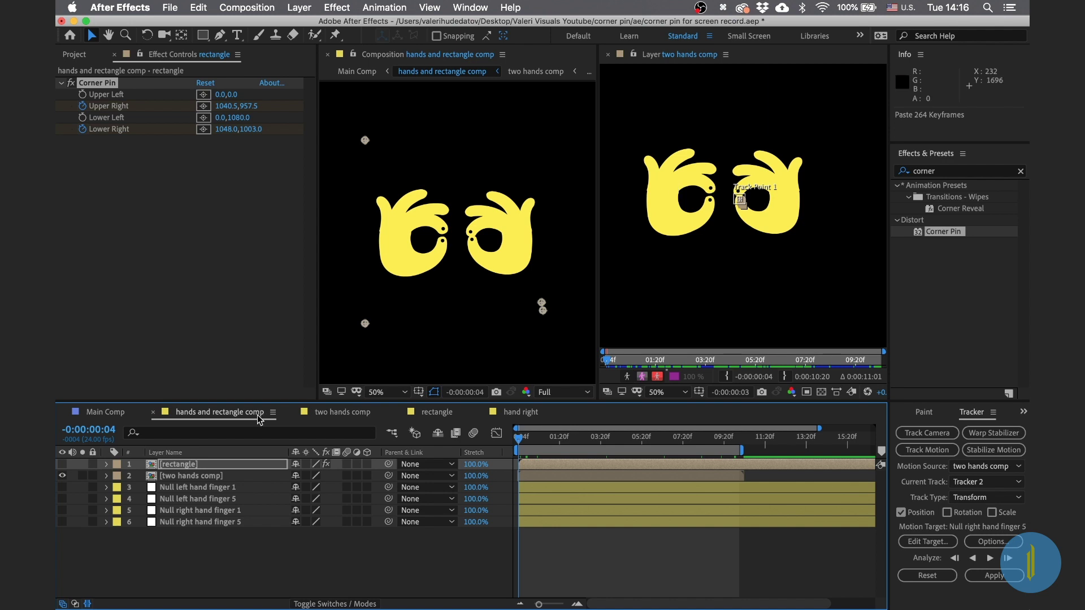
# Step: Add Tracker 3 on the two hands layer, center it on the left fingertip dot at 200%, and analyze forward
pyautogui.click(193, 483)
pyautogui.click(193, 475)
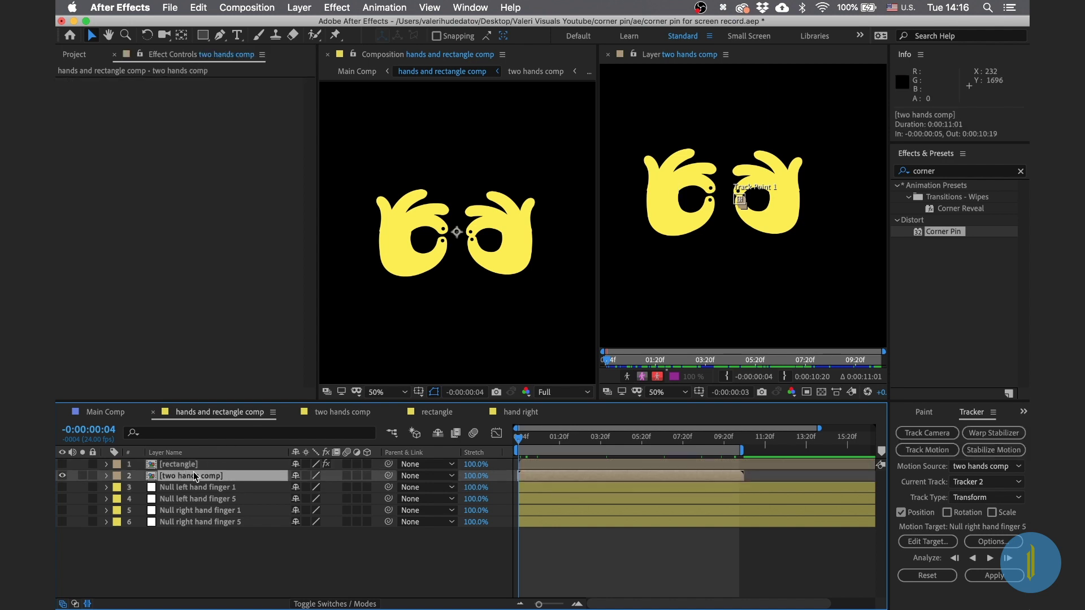
pyautogui.click(390, 6)
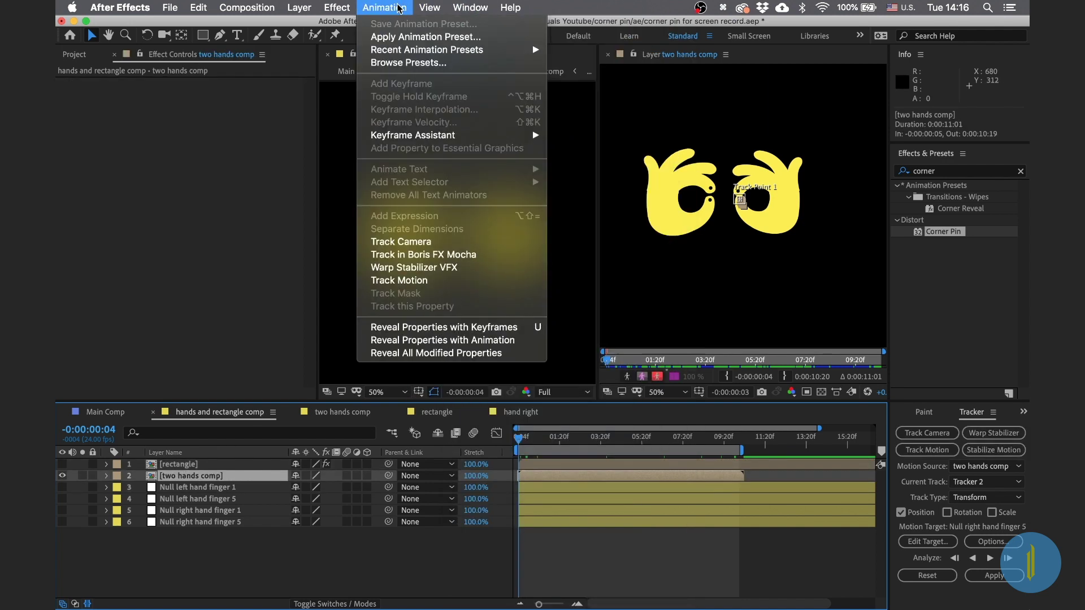
pyautogui.click(399, 280)
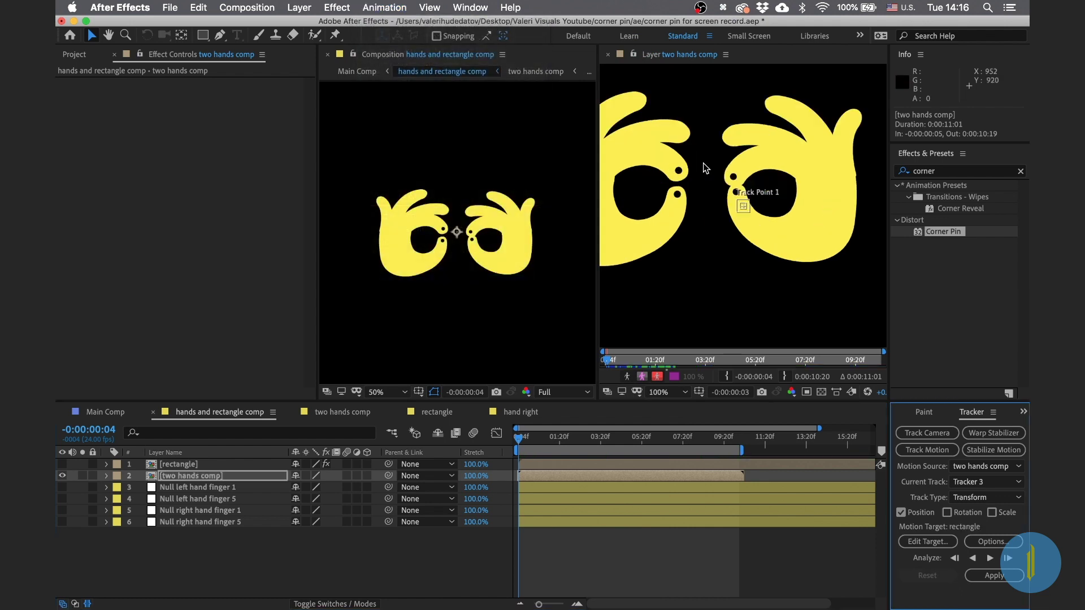
pyautogui.press('.')
pyautogui.moveTo(739, 208); pyautogui.dragTo(625, 142)
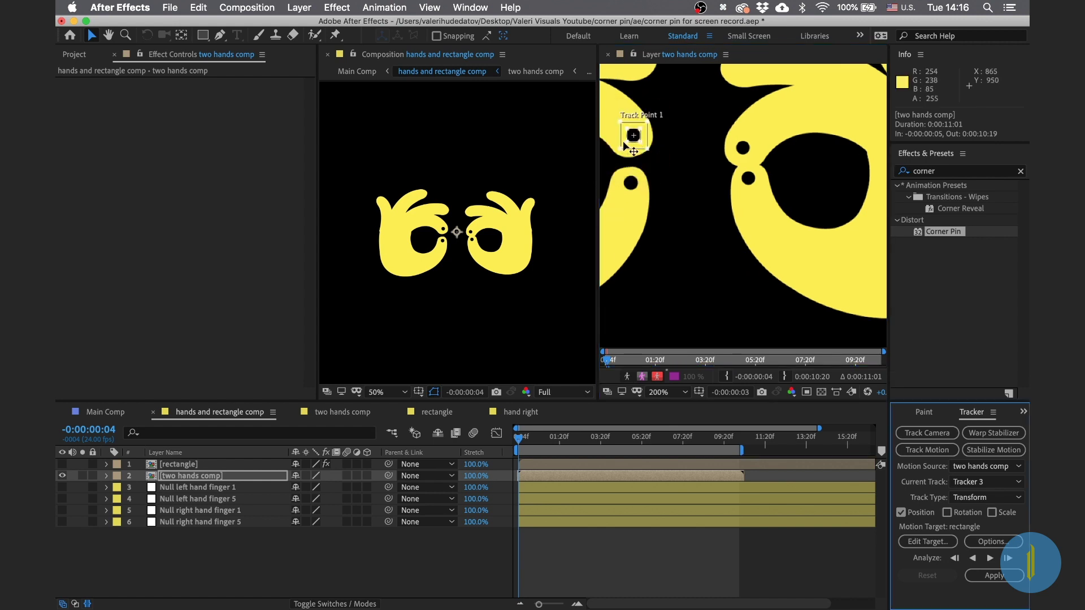
pyautogui.moveTo(611, 154)
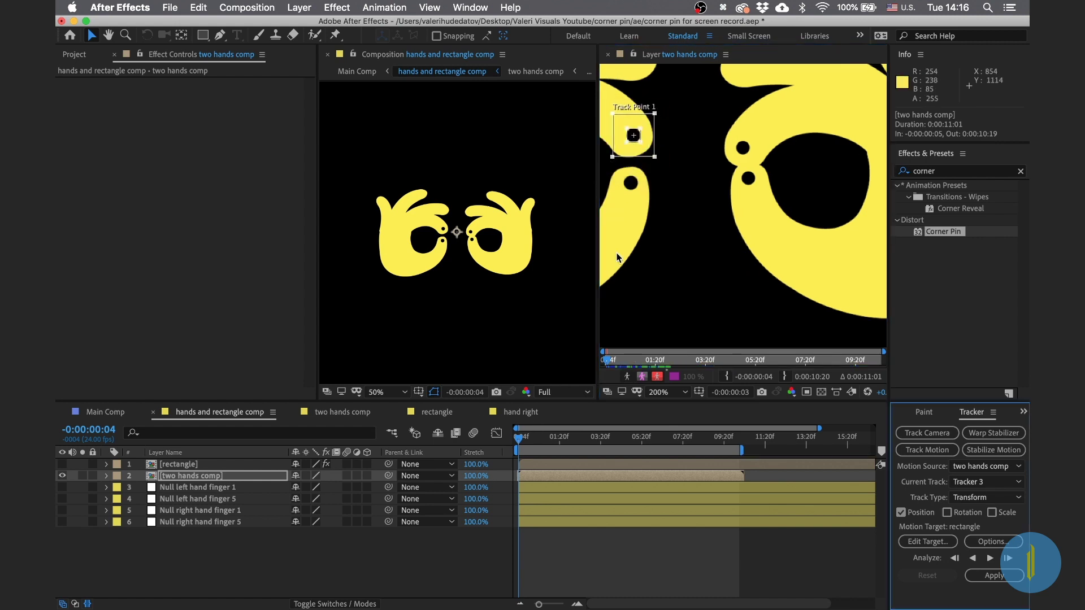
pyautogui.click(627, 134)
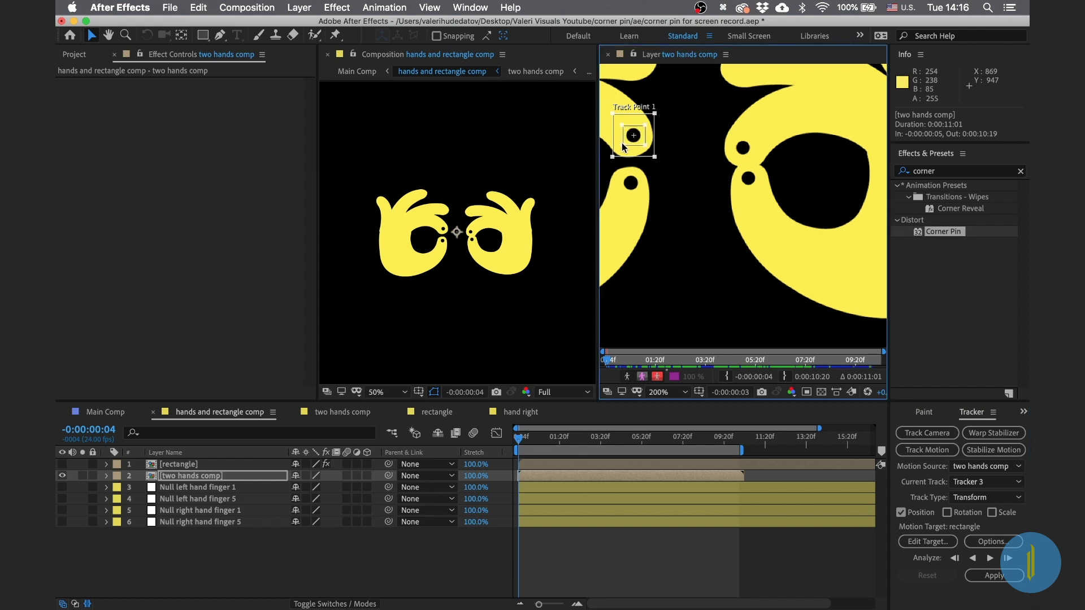
pyautogui.moveTo(627, 137); pyautogui.dragTo(634, 135)
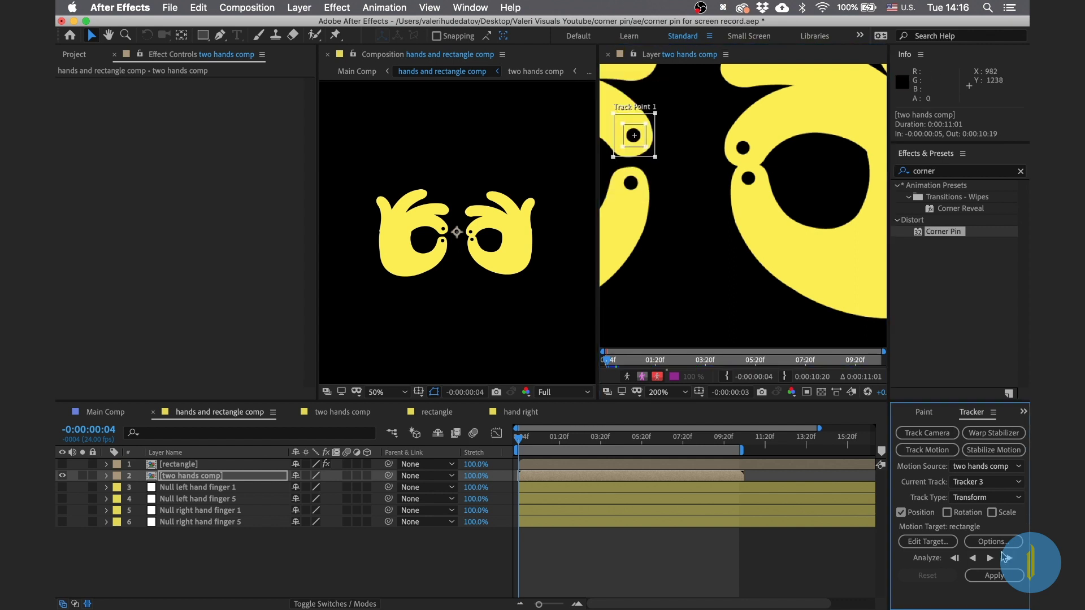
pyautogui.click(990, 558)
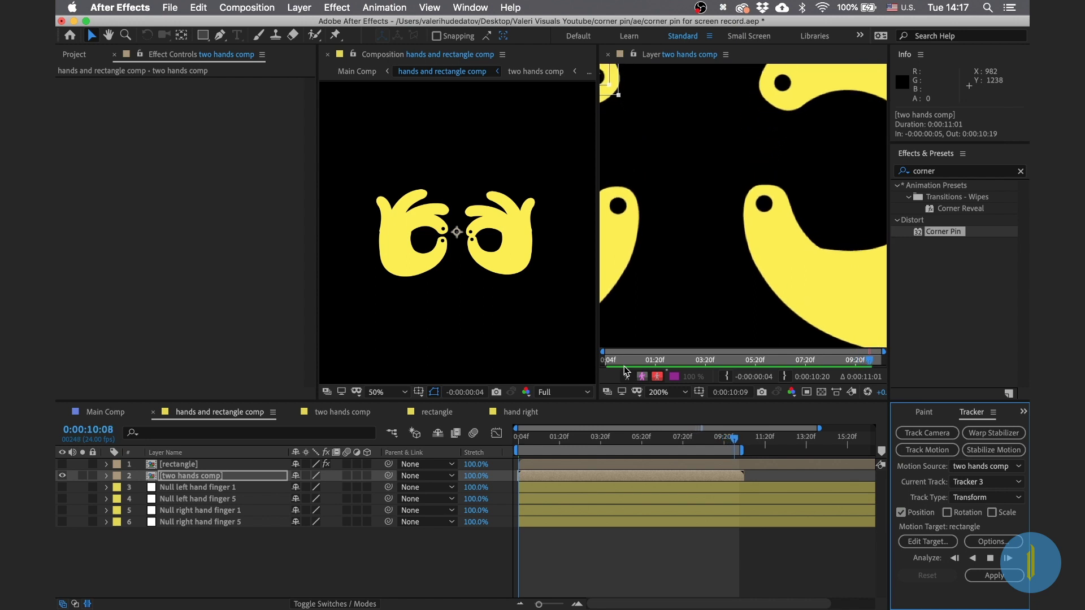
# Step: Set the motion target to Null left hand finger 1 and apply the track in X and Y
pyautogui.click(927, 541)
pyautogui.click(582, 300)
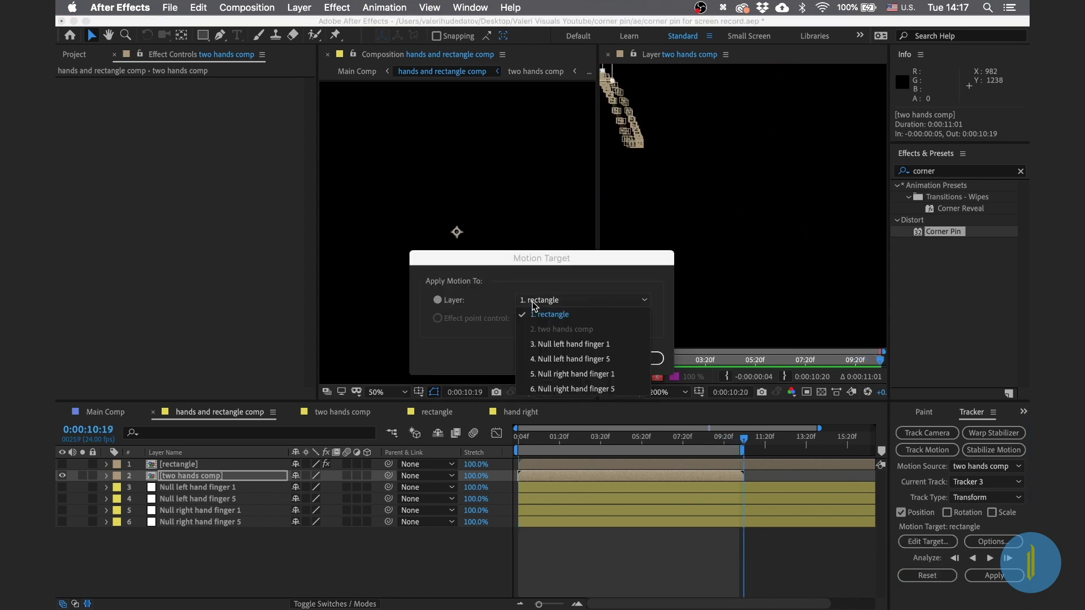
pyautogui.click(577, 344)
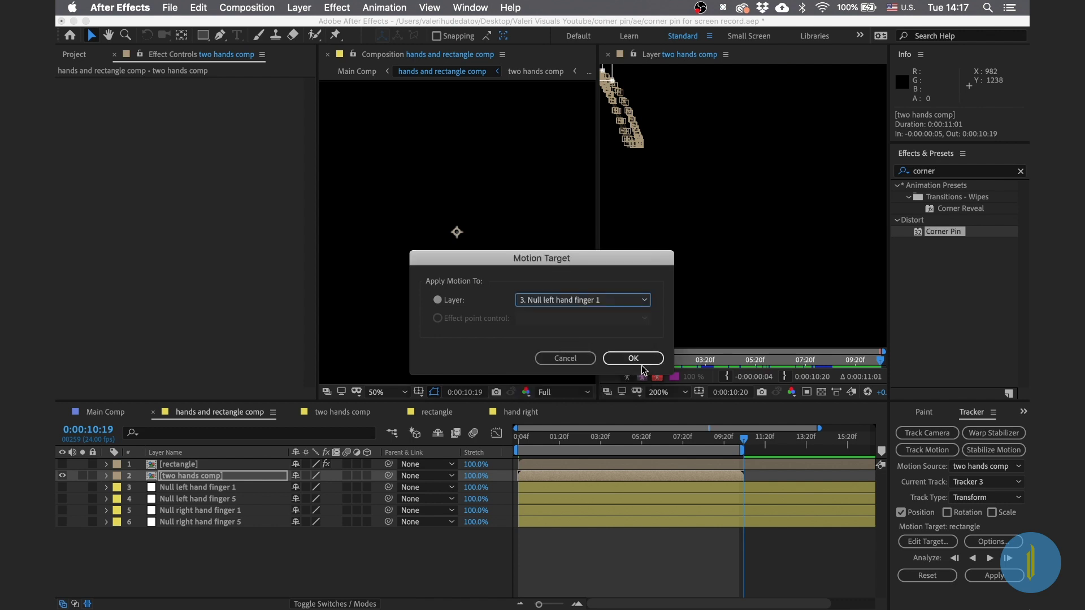
pyautogui.click(633, 360)
pyautogui.click(994, 575)
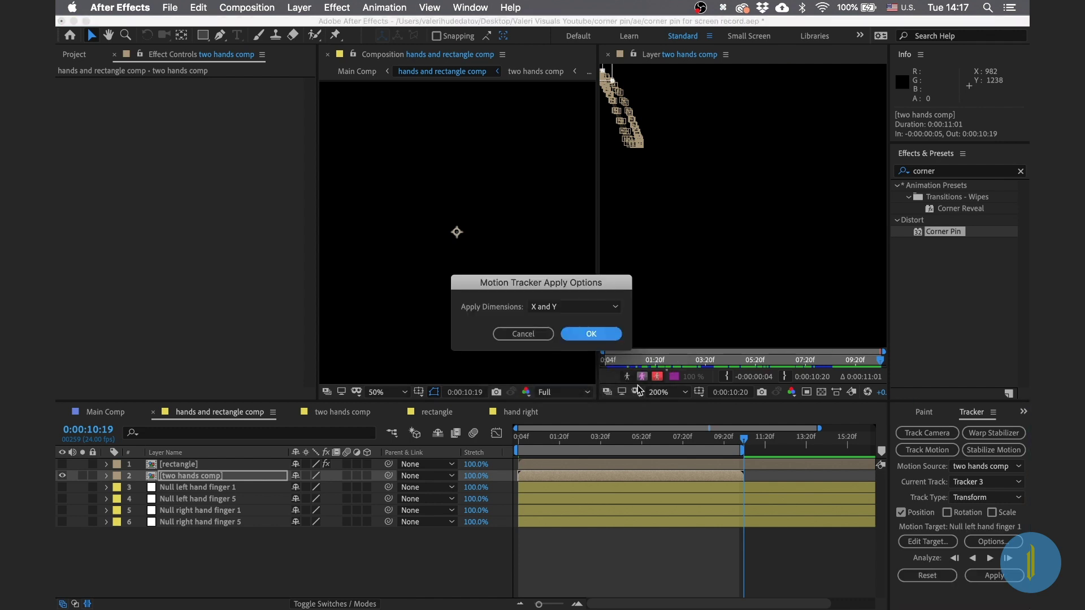
pyautogui.click(578, 334)
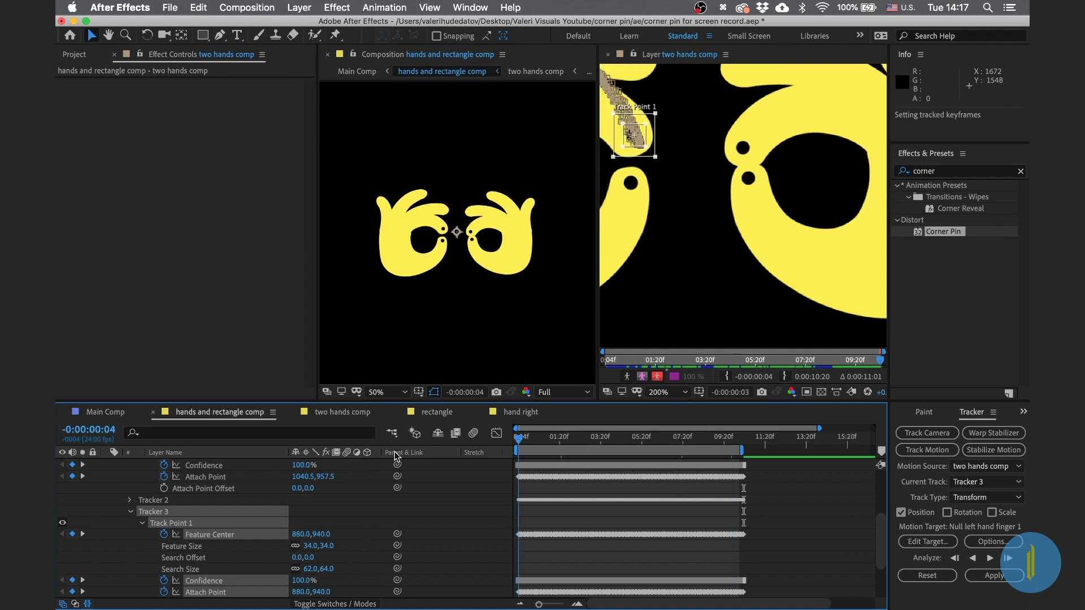
# Step: Copy all Position keyframes from Null left hand finger 1
pyautogui.scroll(10, 105, 503)
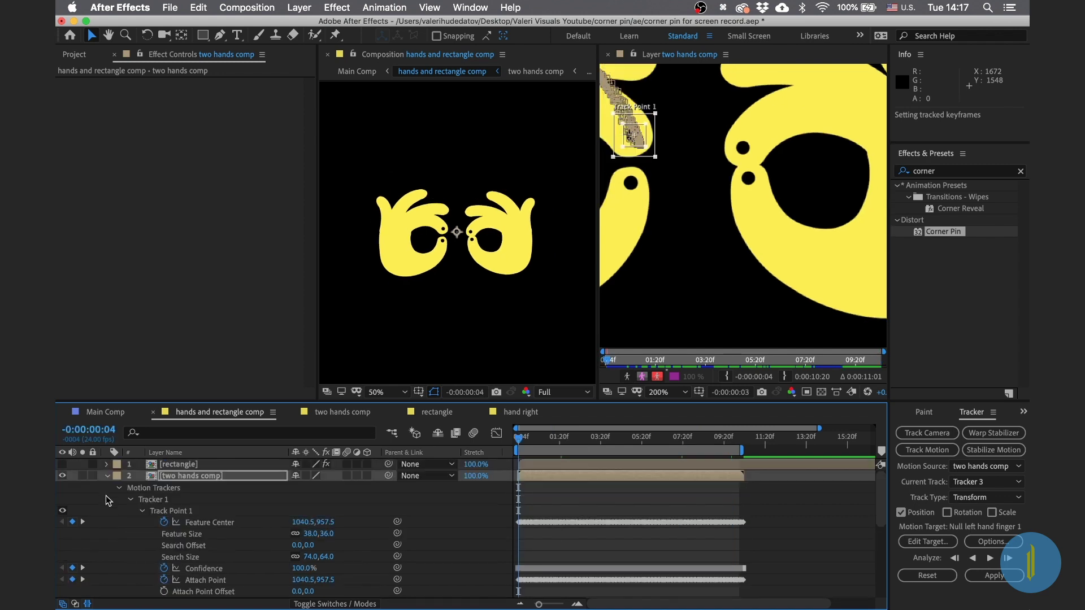
pyautogui.click(107, 476)
pyautogui.click(210, 488)
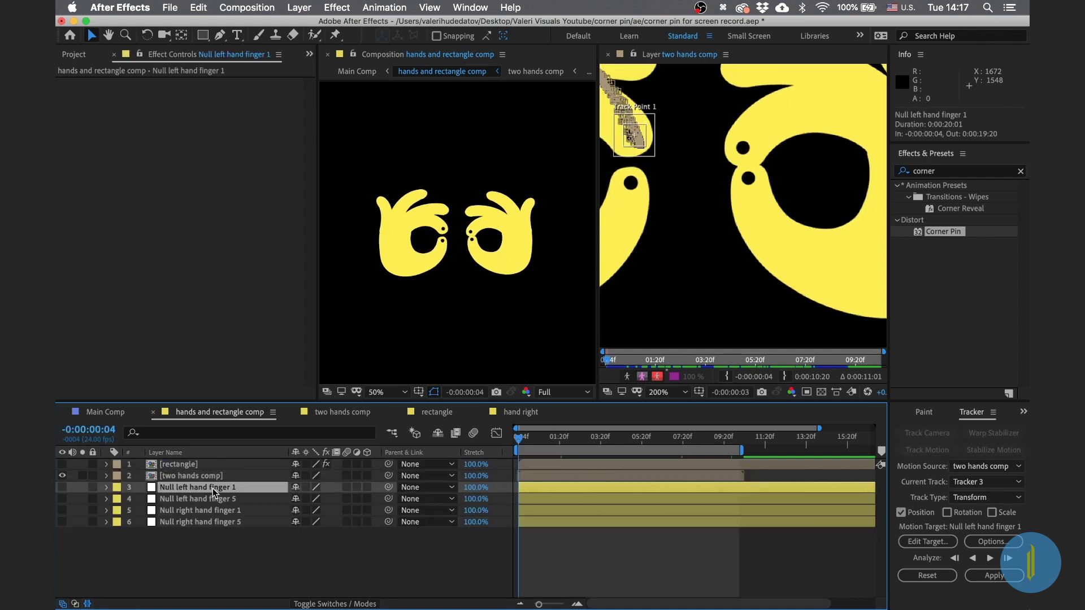
pyautogui.press('u')
pyautogui.moveTo(752, 496); pyautogui.dragTo(492, 514)
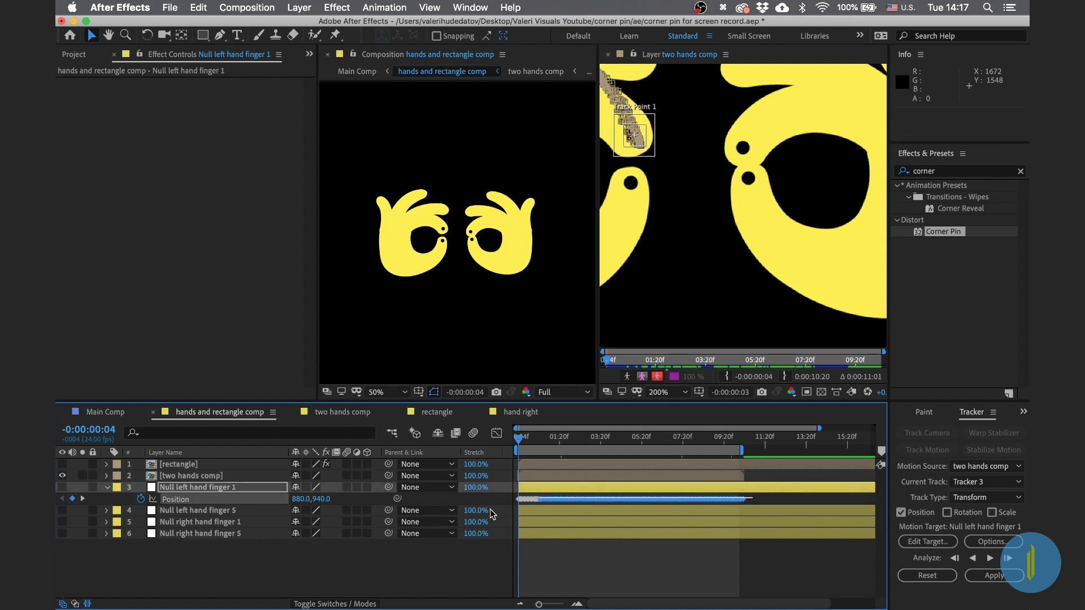
pyautogui.press('super+c')
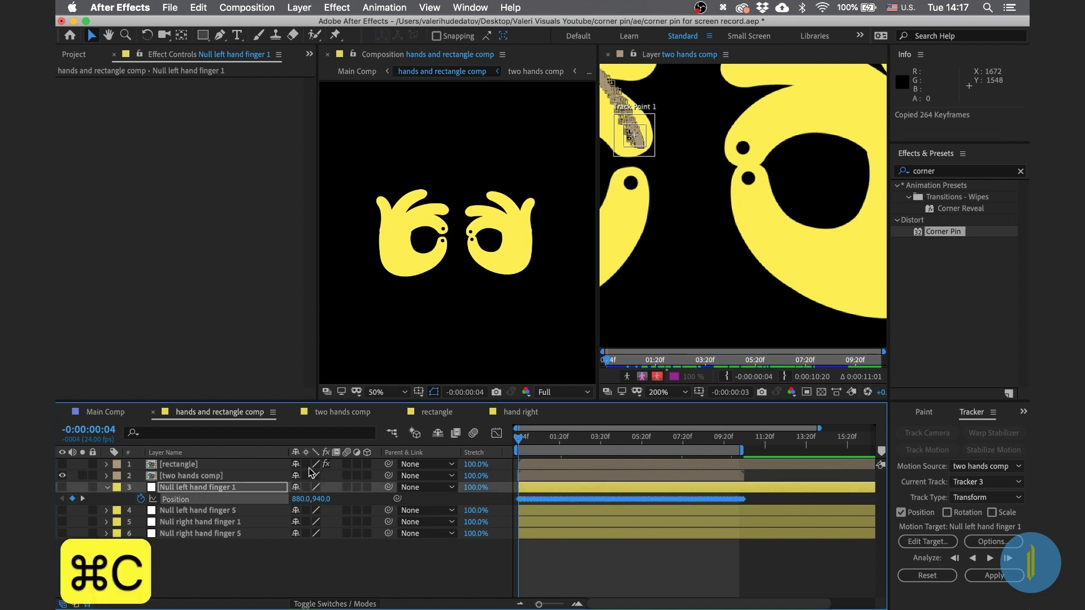
# Step: Show the rectangle and paste the keyframes onto its Corner Pin Upper Left
pyautogui.click(165, 467)
pyautogui.scroll(-2, 668, 294)
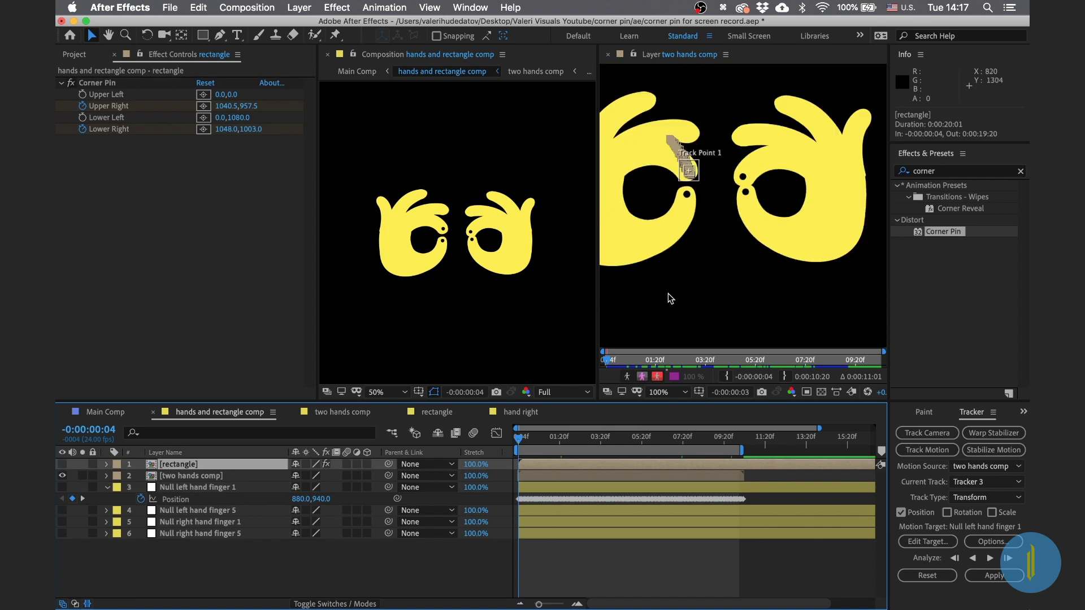
pyautogui.click(62, 464)
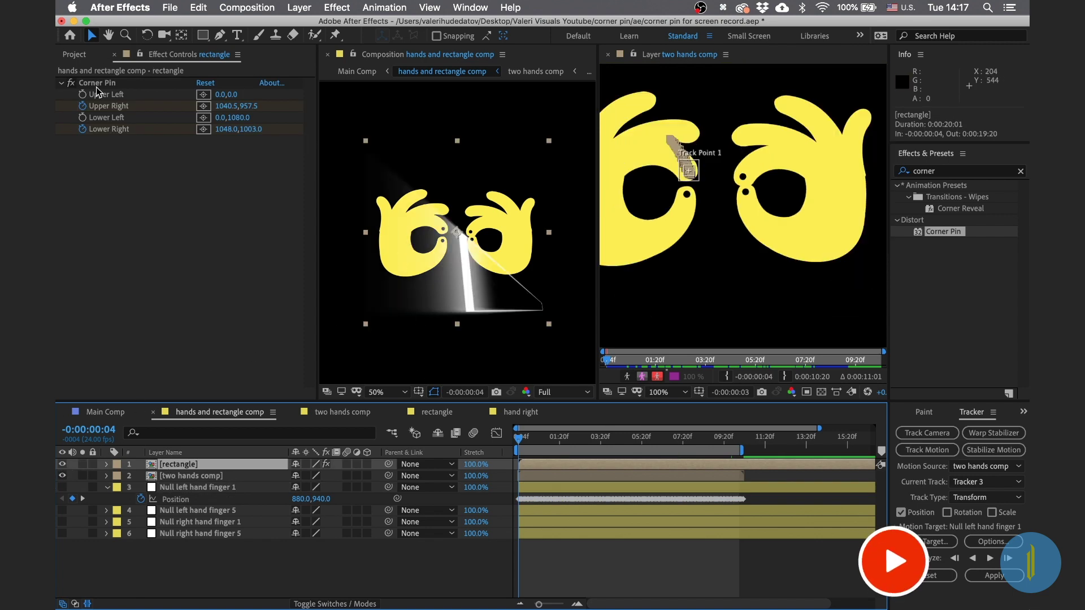
pyautogui.click(105, 465)
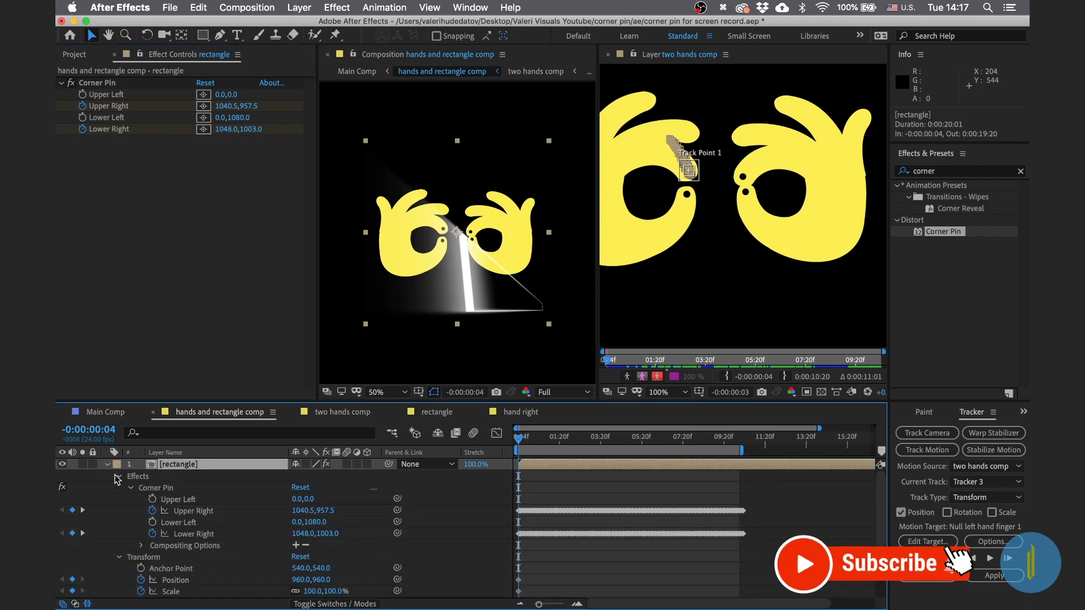
pyautogui.click(97, 83)
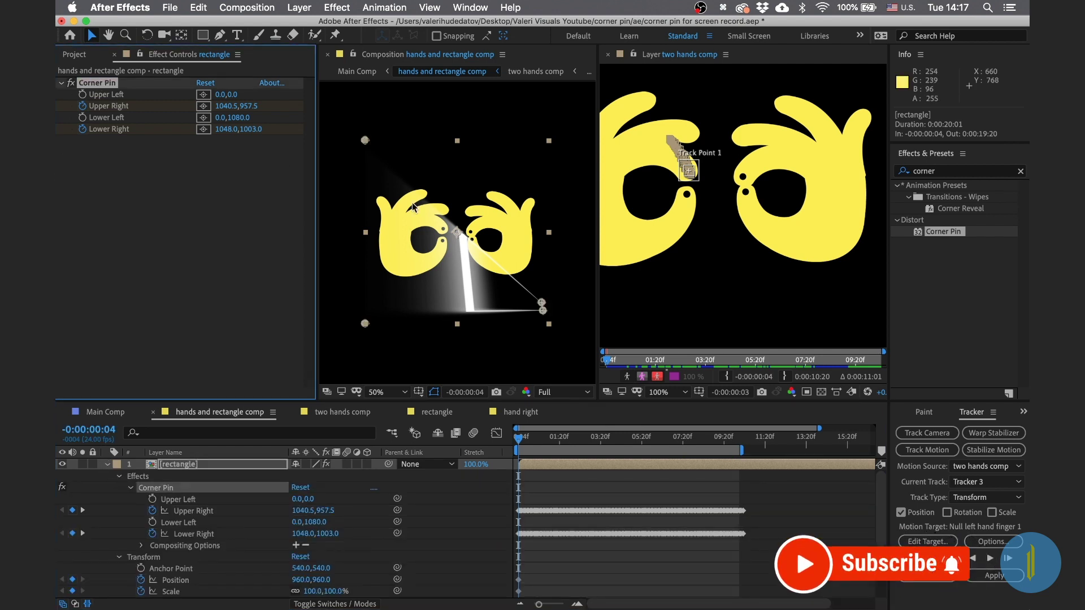
pyautogui.moveTo(365, 140); pyautogui.dragTo(382, 157)
pyautogui.press('super+z')
pyautogui.click(197, 500)
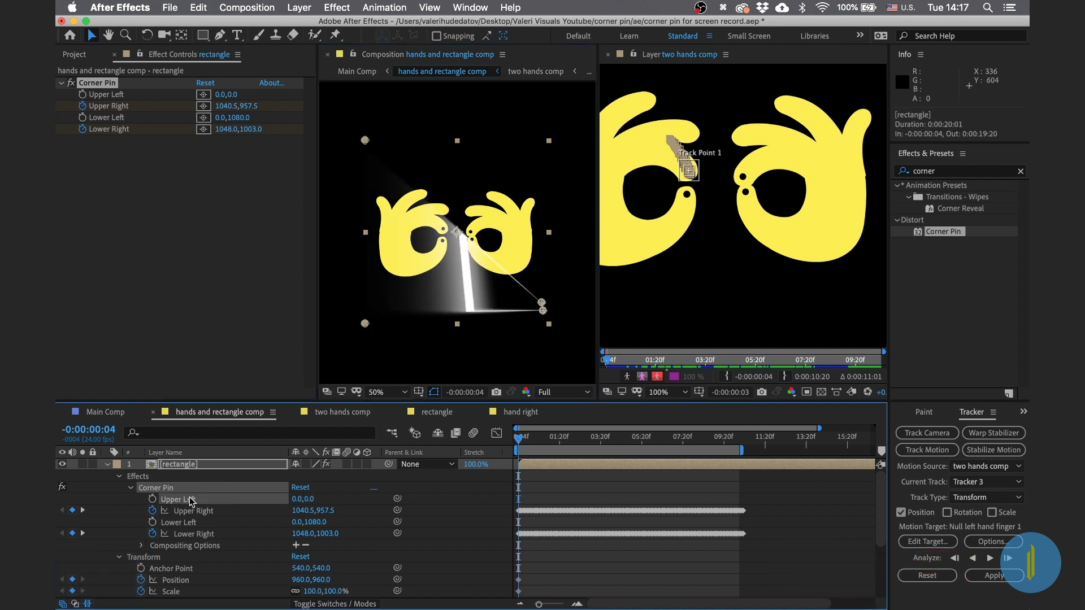
pyautogui.press('super+v')
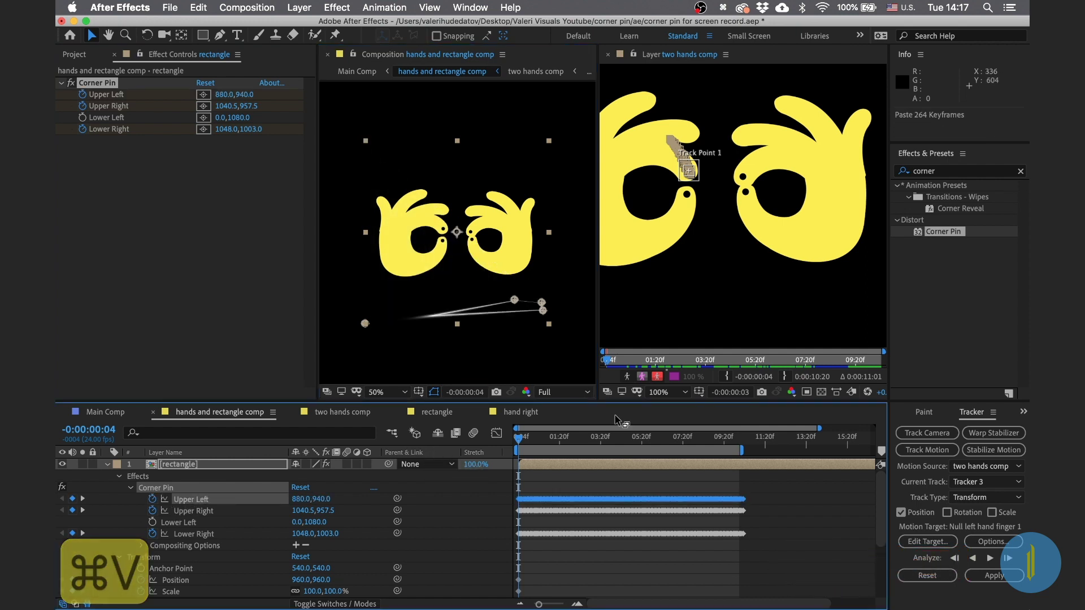
# Step: Collapse the layer properties, hide the rectangle, and select the two hands comp layer
pyautogui.click(108, 465)
pyautogui.click(62, 466)
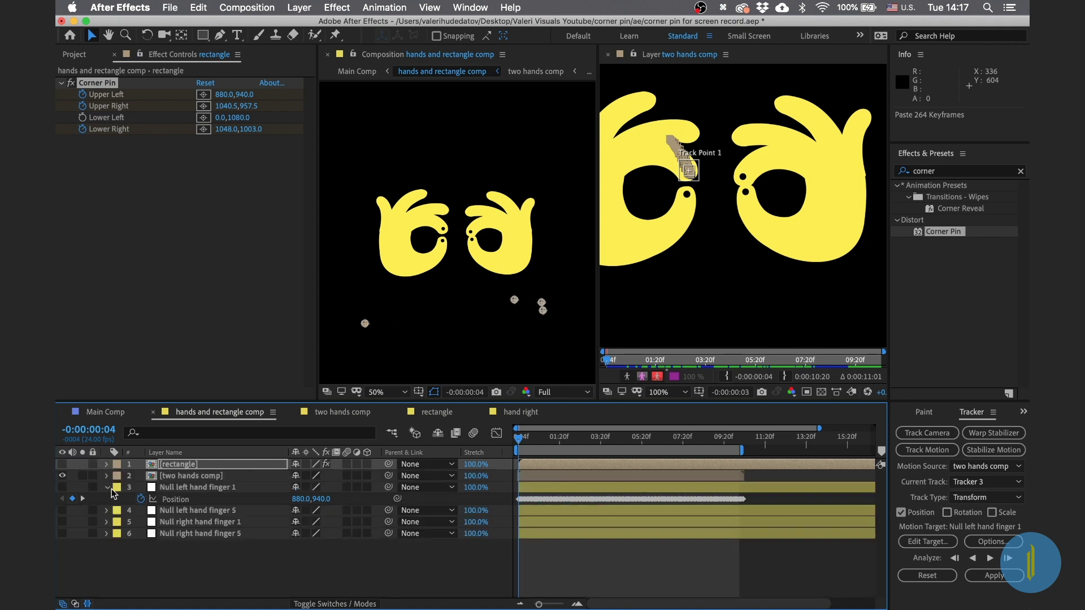
pyautogui.click(110, 489)
pyautogui.click(191, 476)
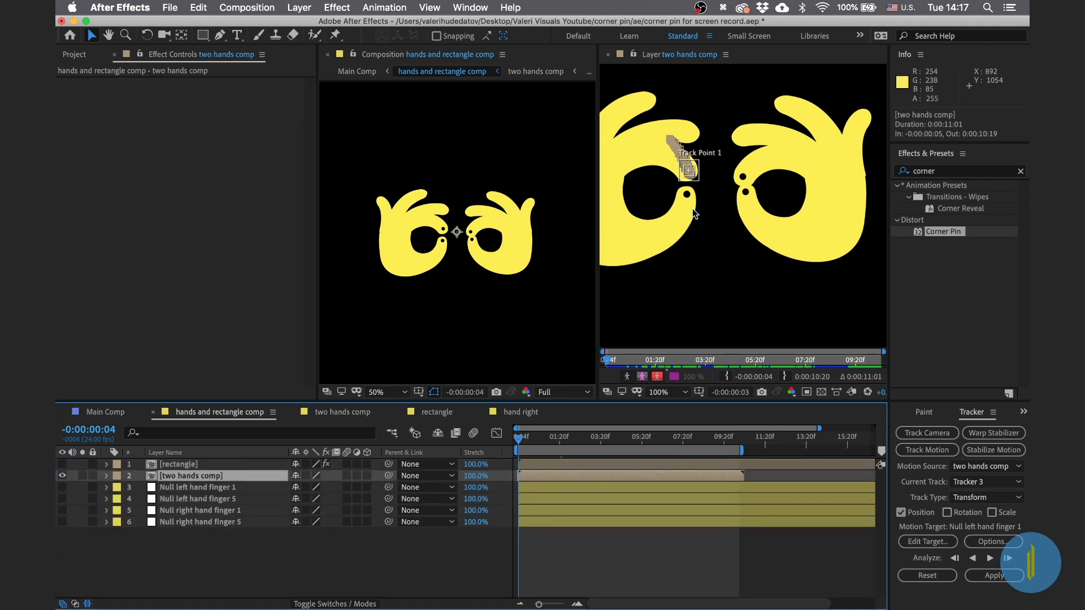
# Step: Add Tracker 4 on another fingertip dot, enlarge its search box, and analyze forward
pyautogui.press('.')
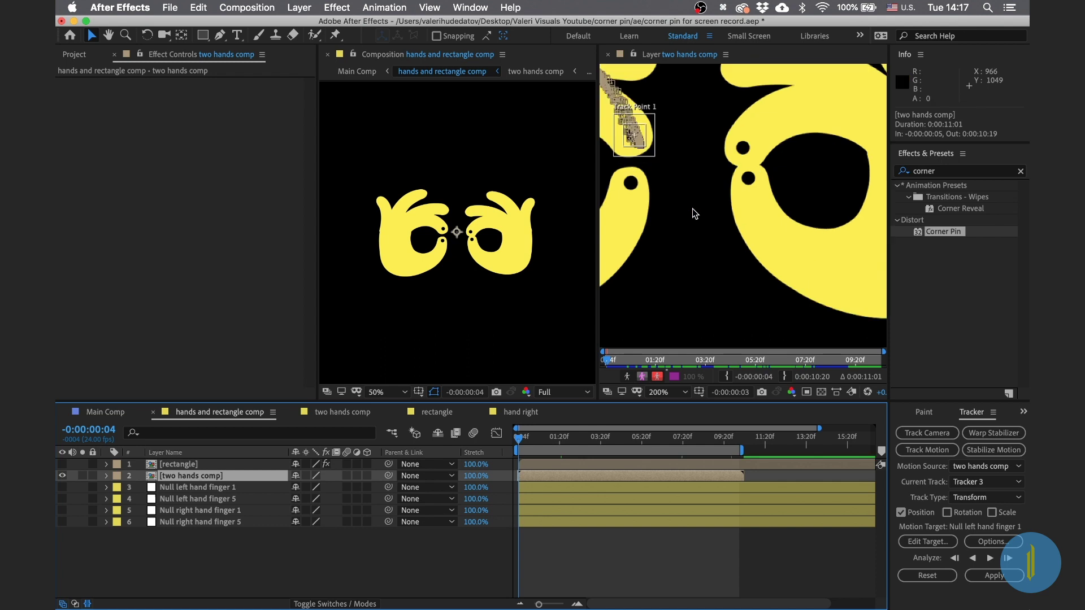
pyautogui.click(381, 7)
pyautogui.click(399, 281)
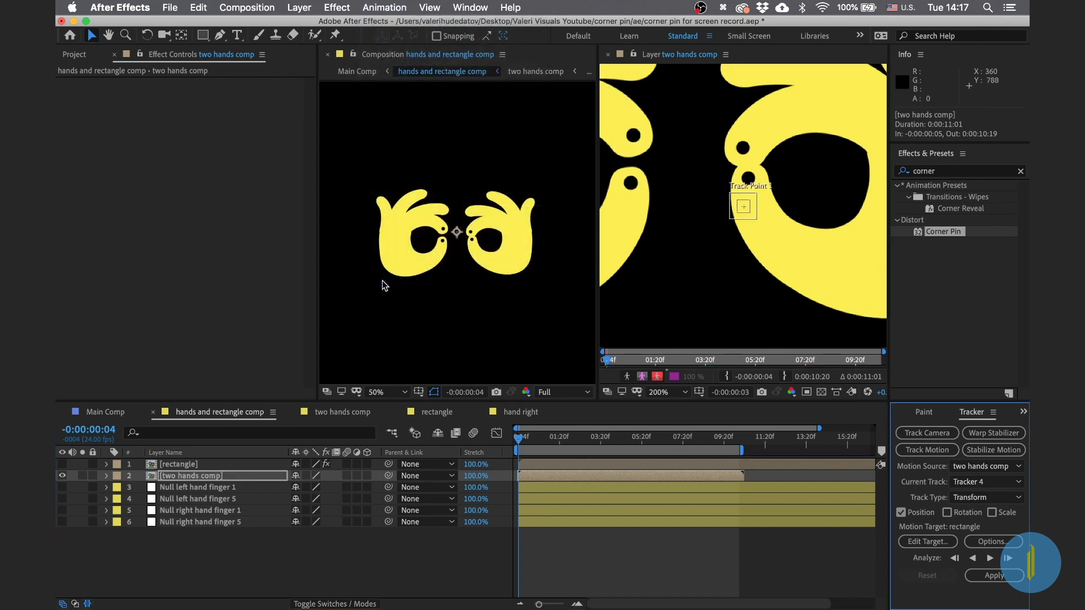
pyautogui.moveTo(740, 212); pyautogui.dragTo(628, 189)
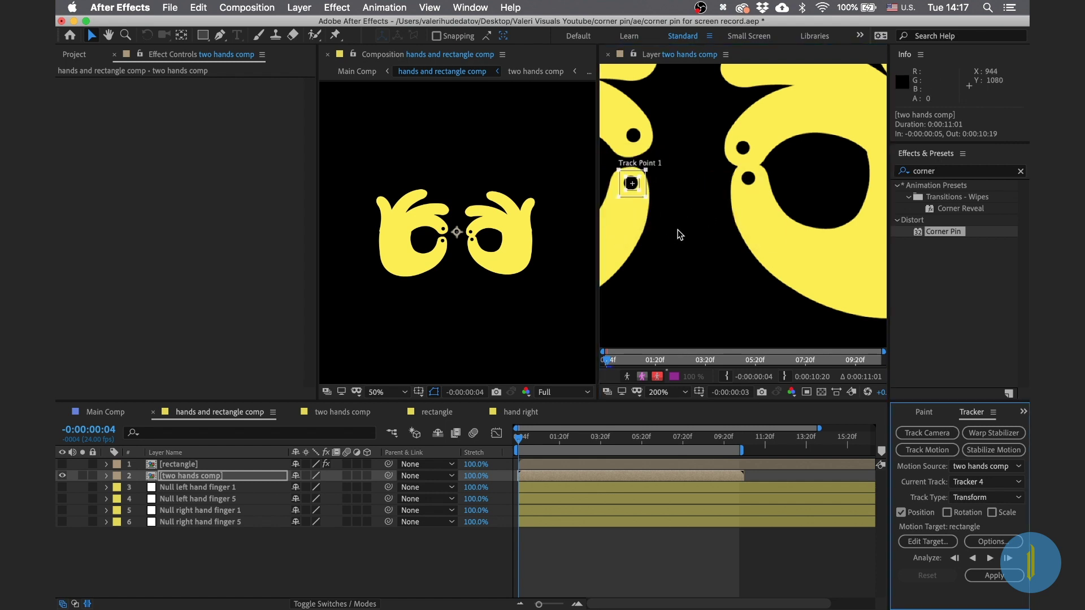
pyautogui.hscroll(-3, 677, 230)
pyautogui.hscroll(-2, 689, 222)
pyautogui.moveTo(729, 219); pyautogui.dragTo(717, 226)
pyautogui.click(734, 212)
pyautogui.moveTo(733, 212); pyautogui.dragTo(738, 208)
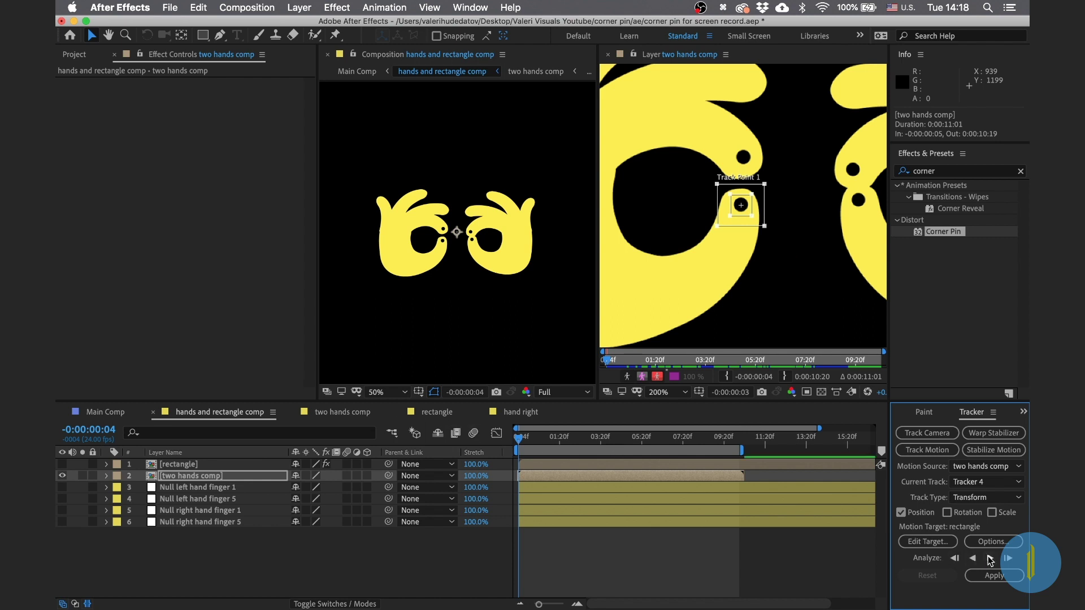
pyautogui.click(990, 558)
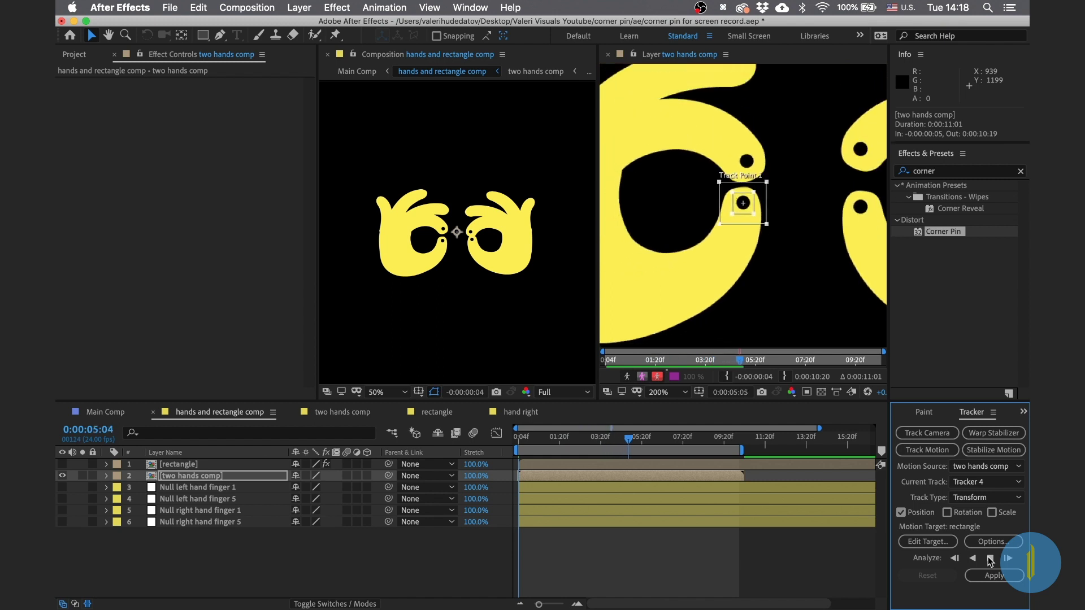
# Step: Set the motion target to Null left hand finger 5 and apply the tracking data
pyautogui.click(927, 540)
pyautogui.click(537, 300)
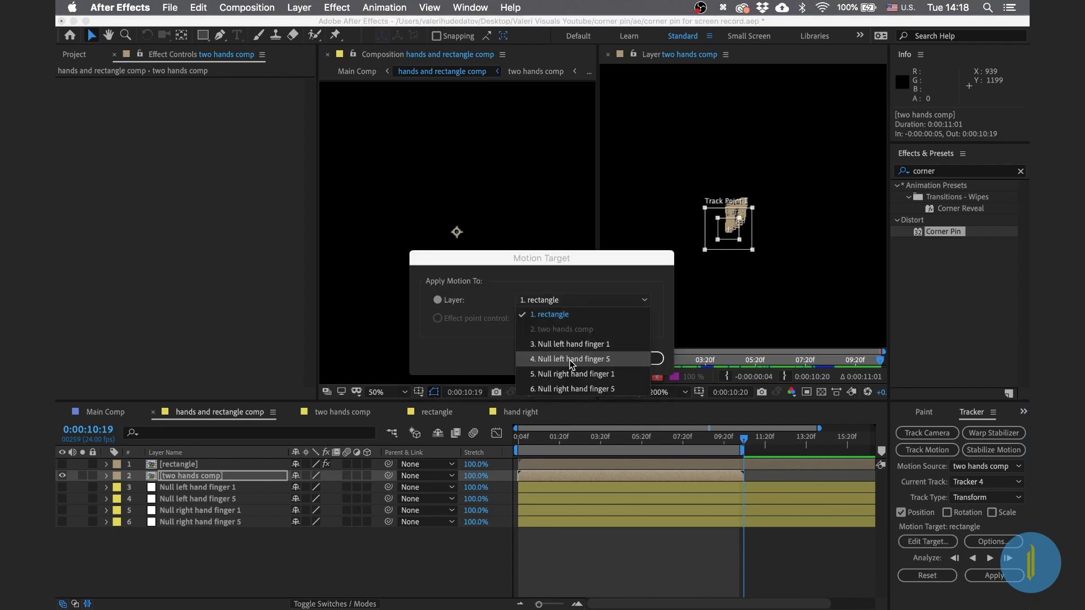
pyautogui.click(551, 359)
pyautogui.click(633, 359)
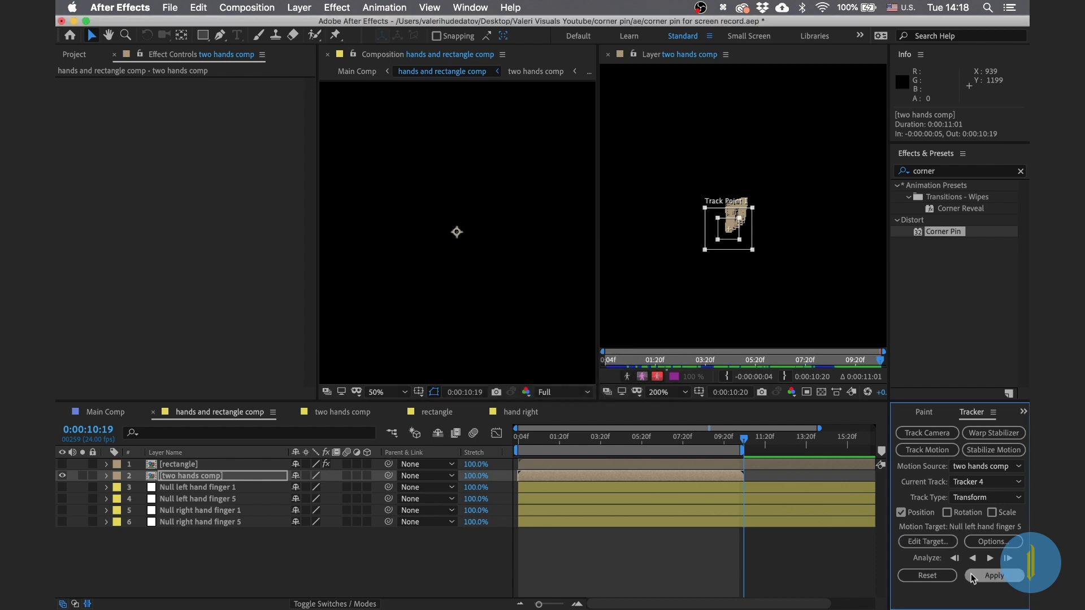
pyautogui.click(986, 577)
pyautogui.click(588, 335)
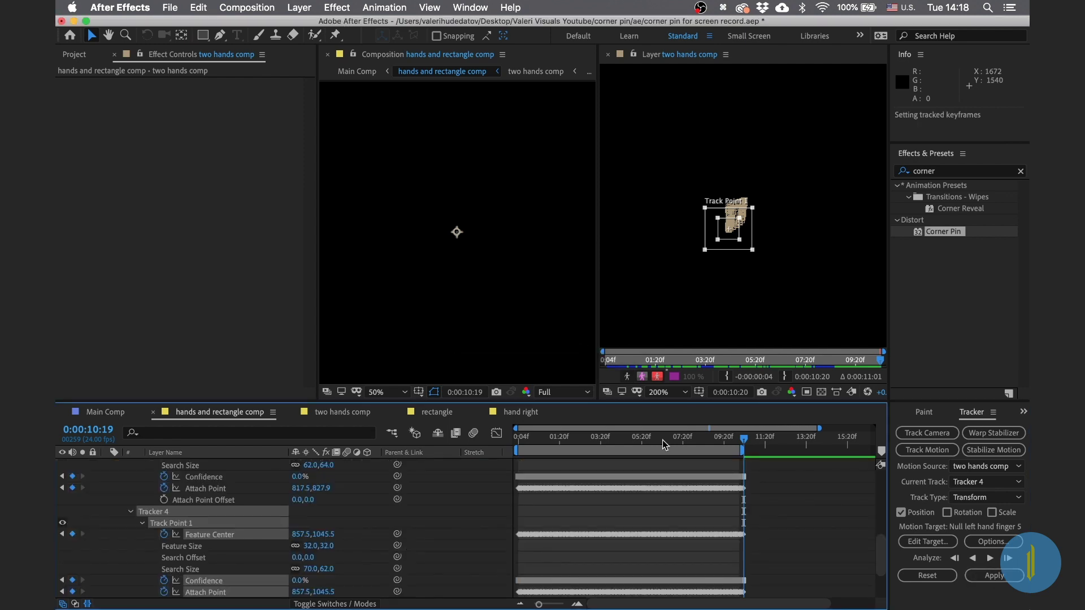
# Step: Copy all Position keyframes from Null left hand finger 5
pyautogui.scroll(5, 151, 513)
pyautogui.click(106, 476)
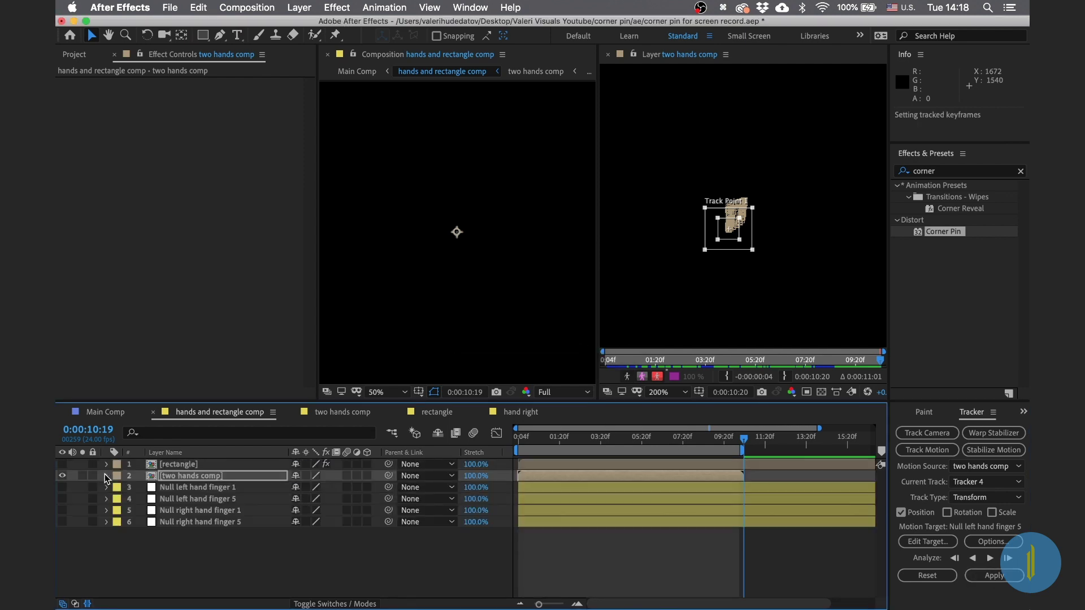
pyautogui.click(188, 500)
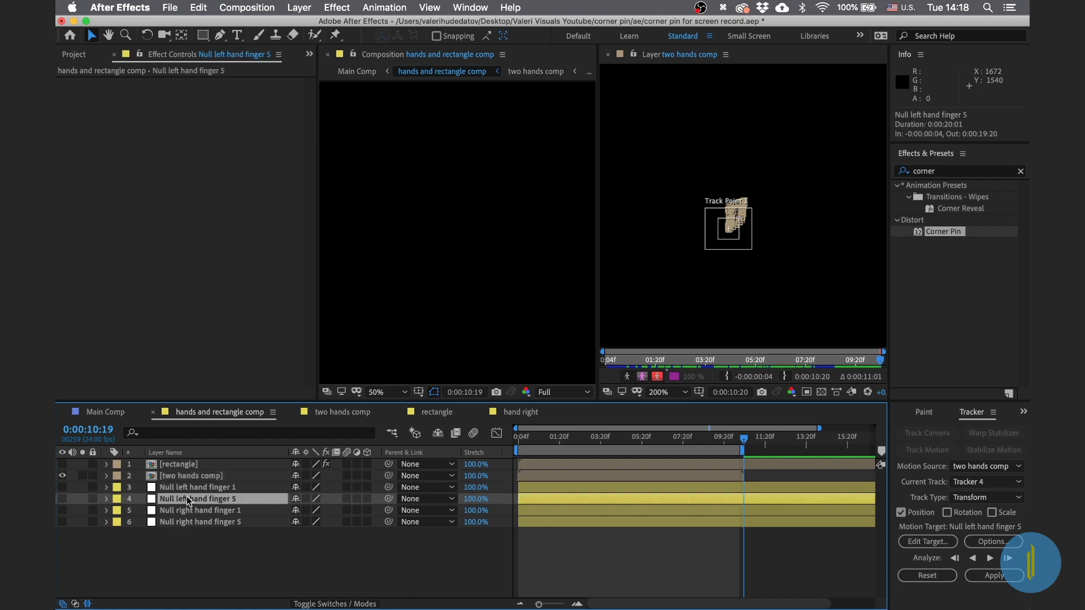
pyautogui.press('u')
pyautogui.click(175, 510)
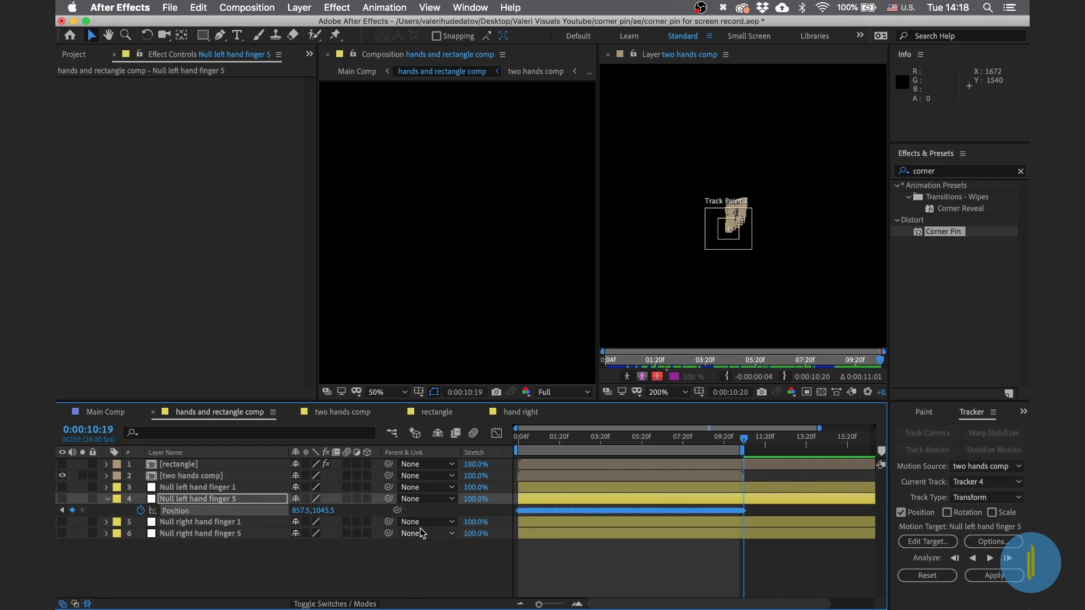
pyautogui.press('super+c')
# Step: Show the rectangle and paste the keyframes onto Corner Pin Lower Left at the first frame
pyautogui.click(170, 465)
pyautogui.click(62, 464)
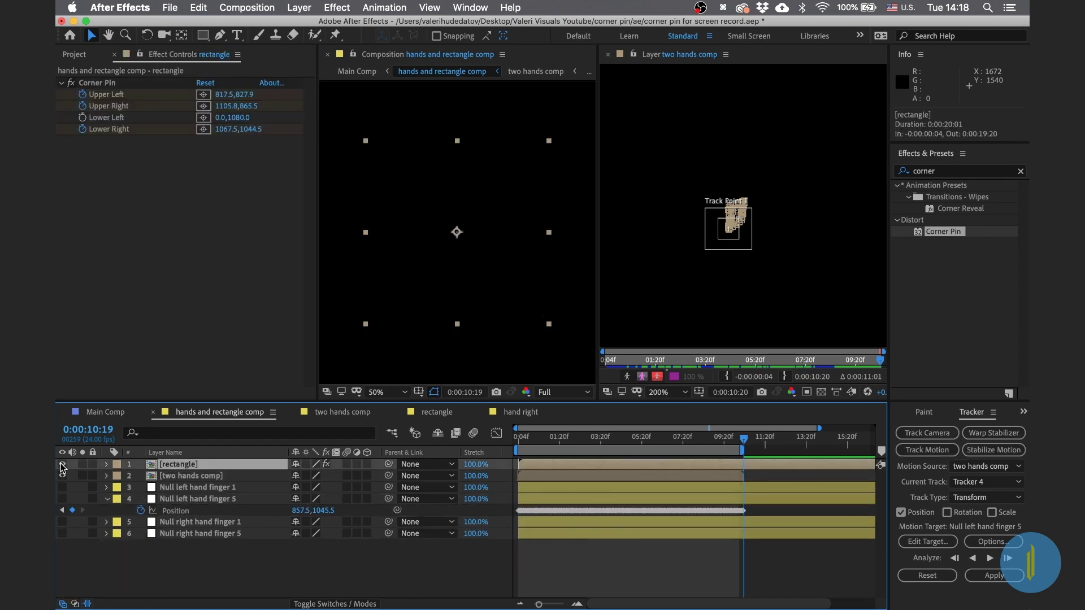
pyautogui.click(106, 464)
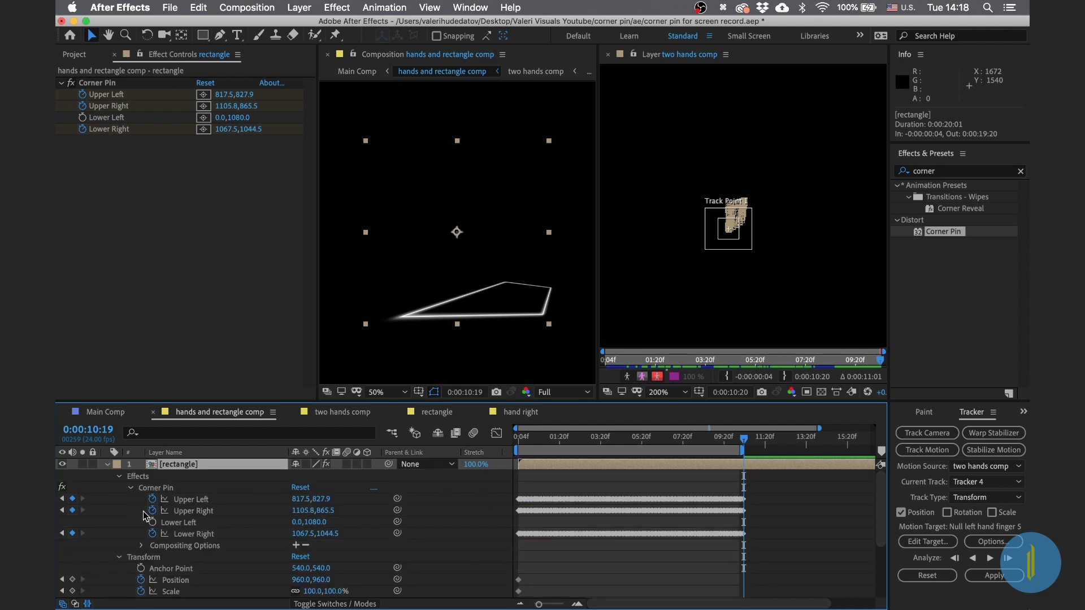
pyautogui.click(173, 522)
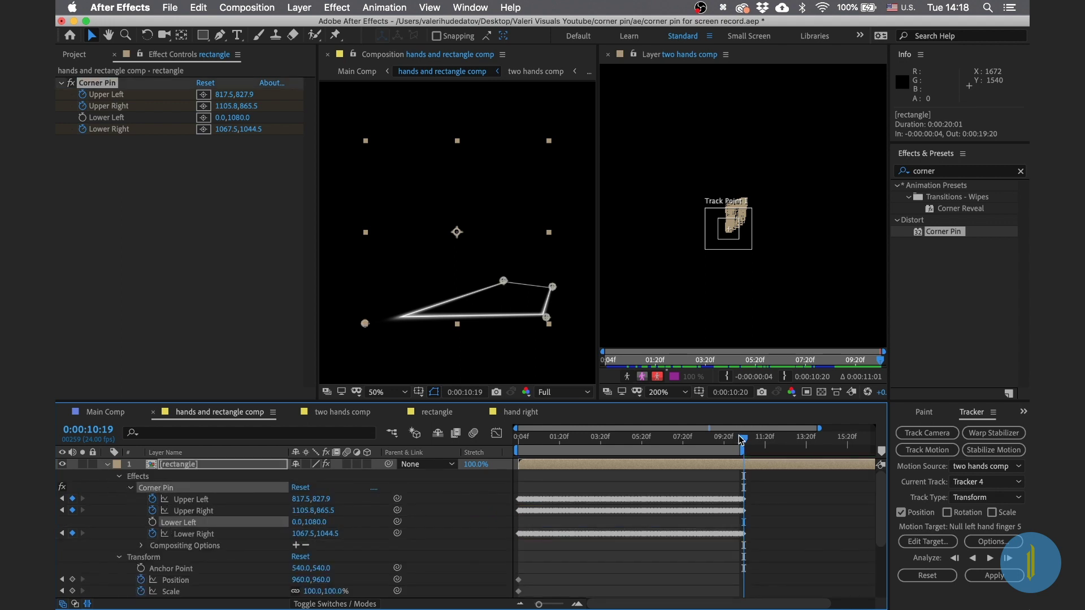
pyautogui.moveTo(744, 442); pyautogui.dragTo(508, 449)
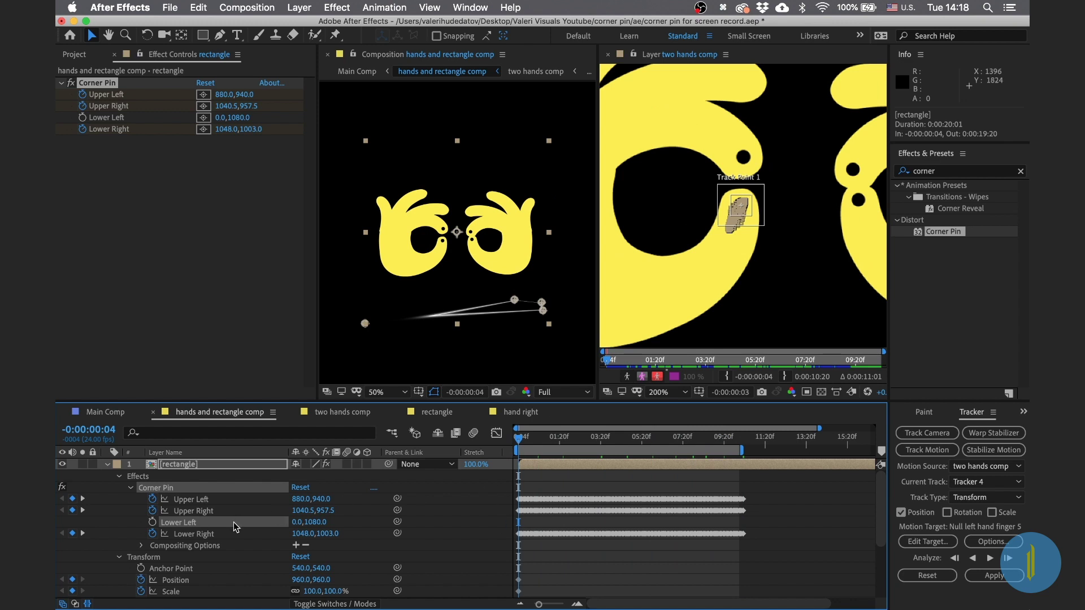
pyautogui.press('super+v')
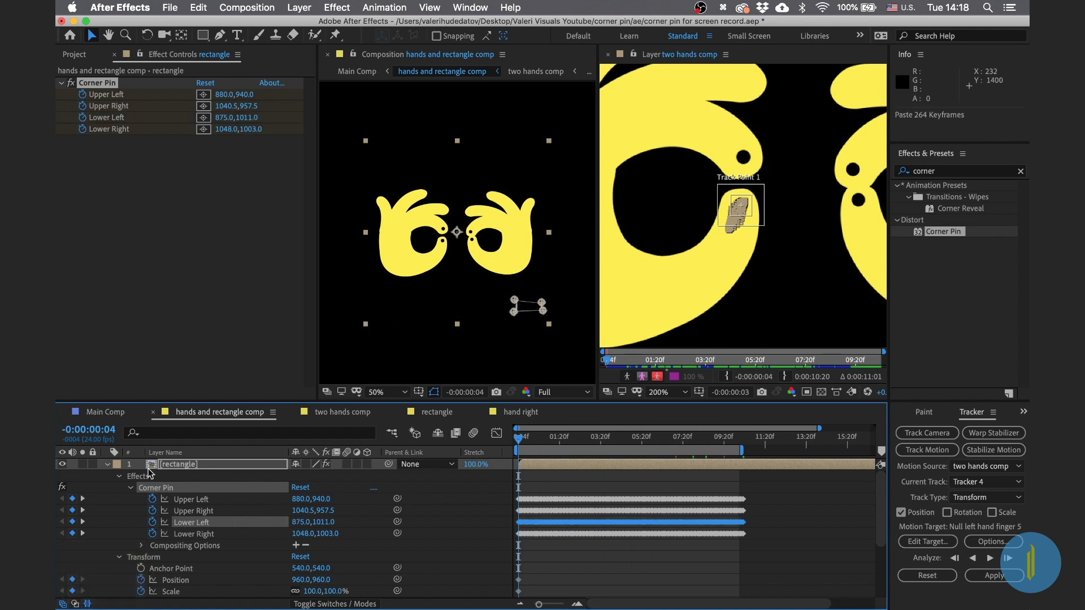
# Step: Collapse the layer properties and preview the four-corner tracked rectangle over time
pyautogui.click(168, 466)
pyautogui.click(107, 465)
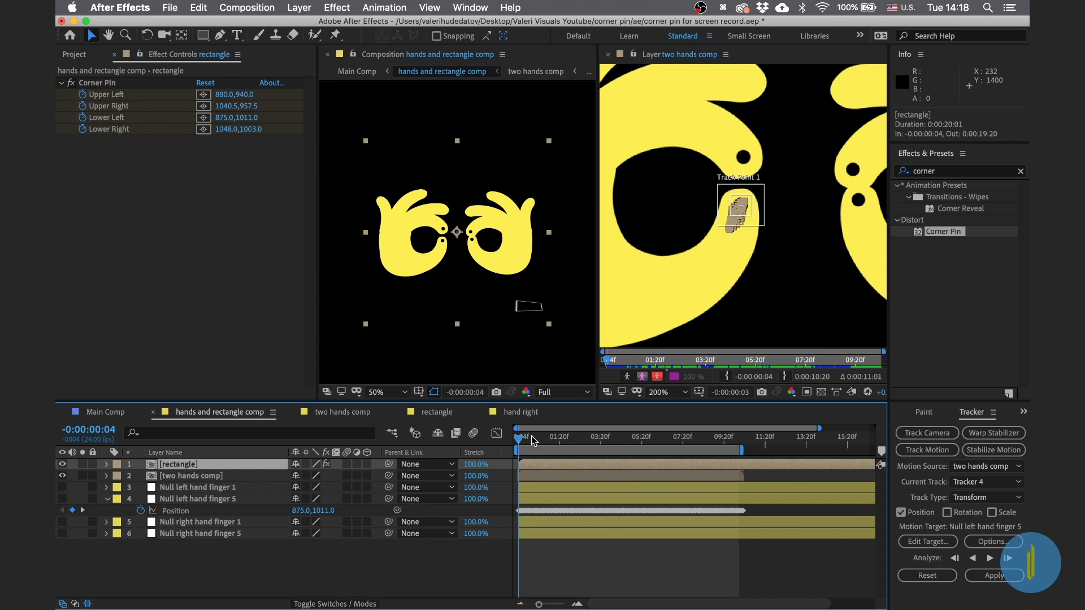
pyautogui.click(107, 498)
pyautogui.moveTo(532, 440)
pyautogui.mouseDown()
pyautogui.moveTo(559, 441)
pyautogui.moveTo(535, 441)
pyautogui.mouseUp()
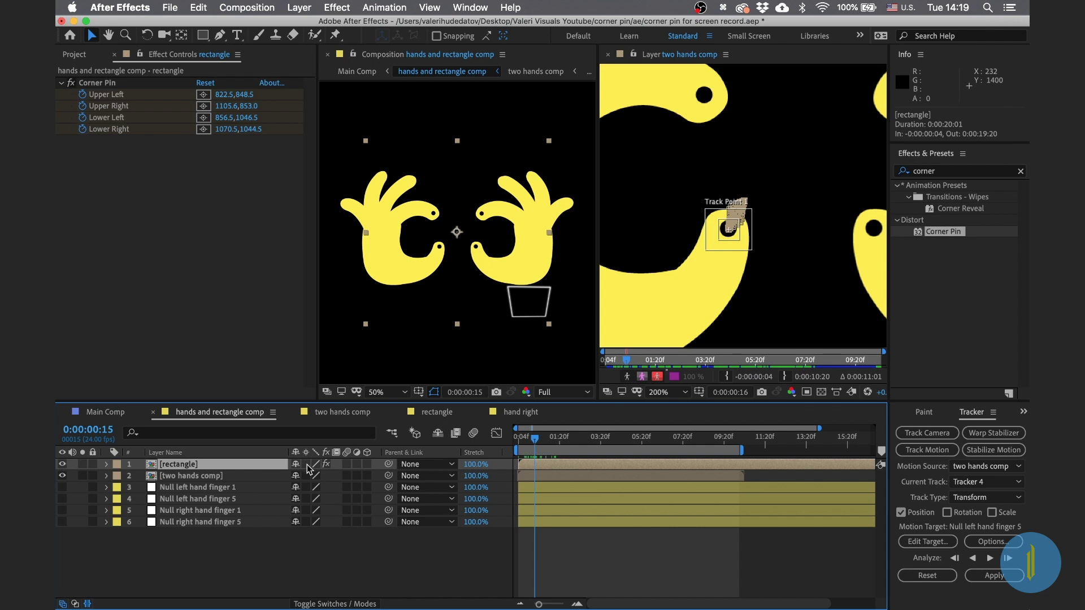
pyautogui.moveTo(521, 304); pyautogui.dragTo(456, 239)
pyautogui.hotkey('ctrl', 'z')
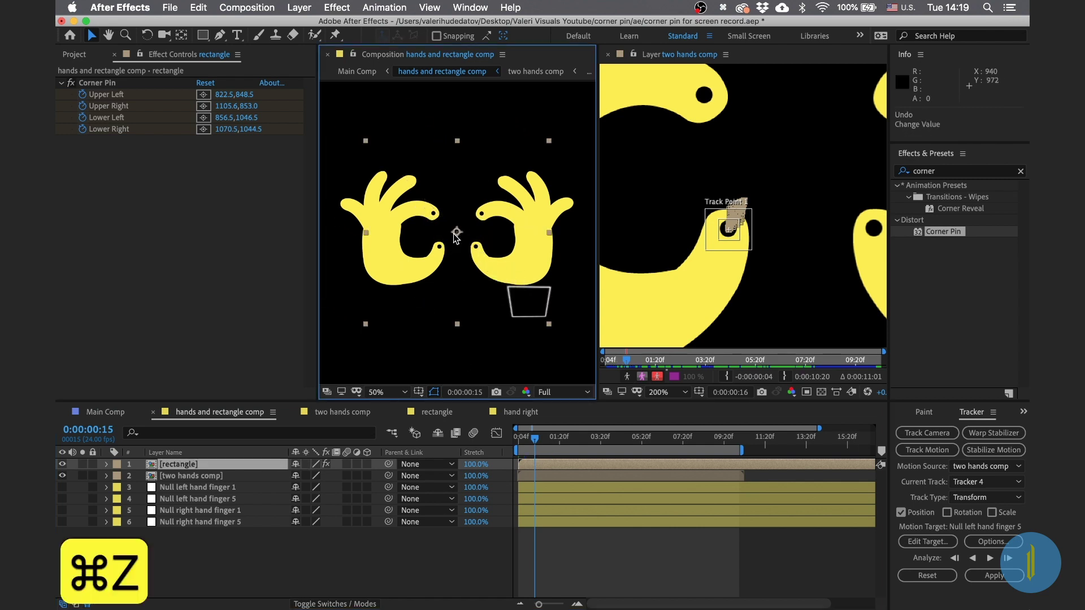
# Step: Move the rectangle layer up between the two hands at the composition start
pyautogui.press('u')
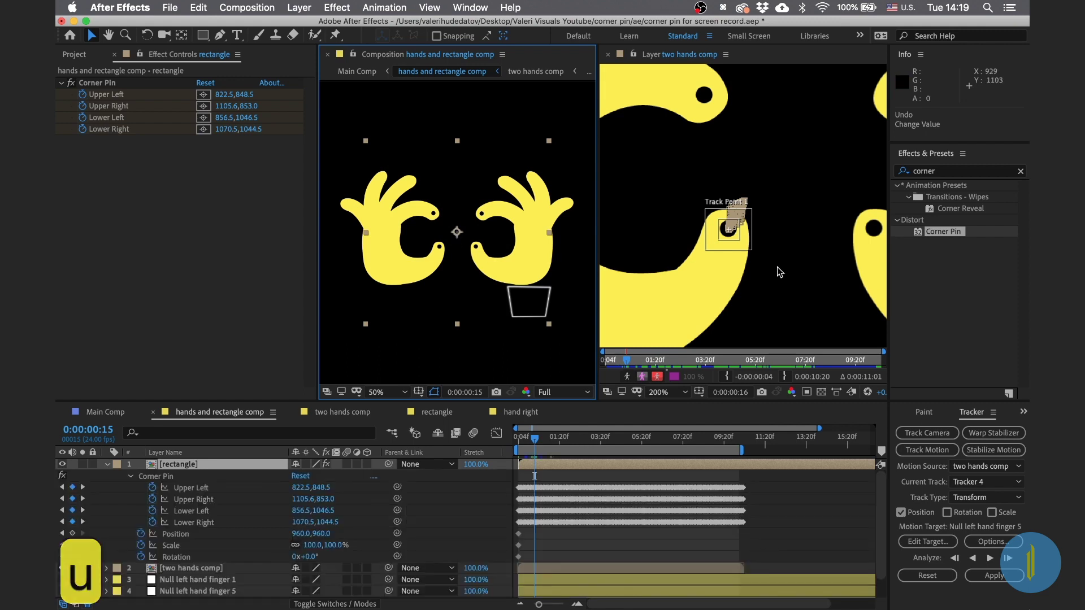
pyautogui.moveTo(533, 440); pyautogui.dragTo(493, 439)
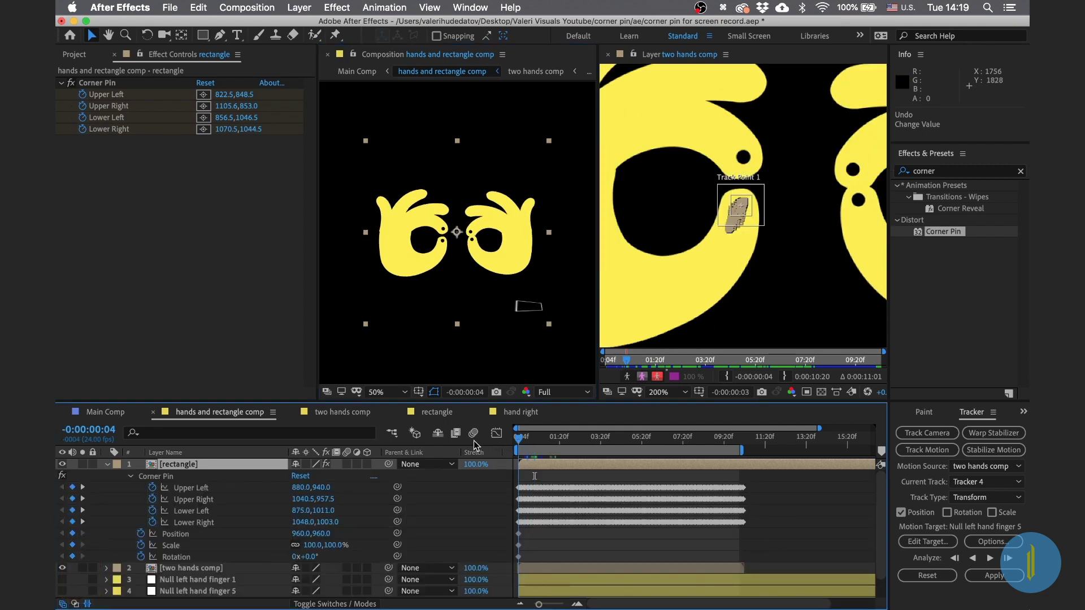
pyautogui.press('/')
pyautogui.press(',')
pyautogui.moveTo(524, 307); pyautogui.dragTo(452, 240)
pyautogui.press('/')
# Step: Close the layer view, nudge the rectangle to Position 535, 543, and zoom to 50%
pyautogui.press('.')
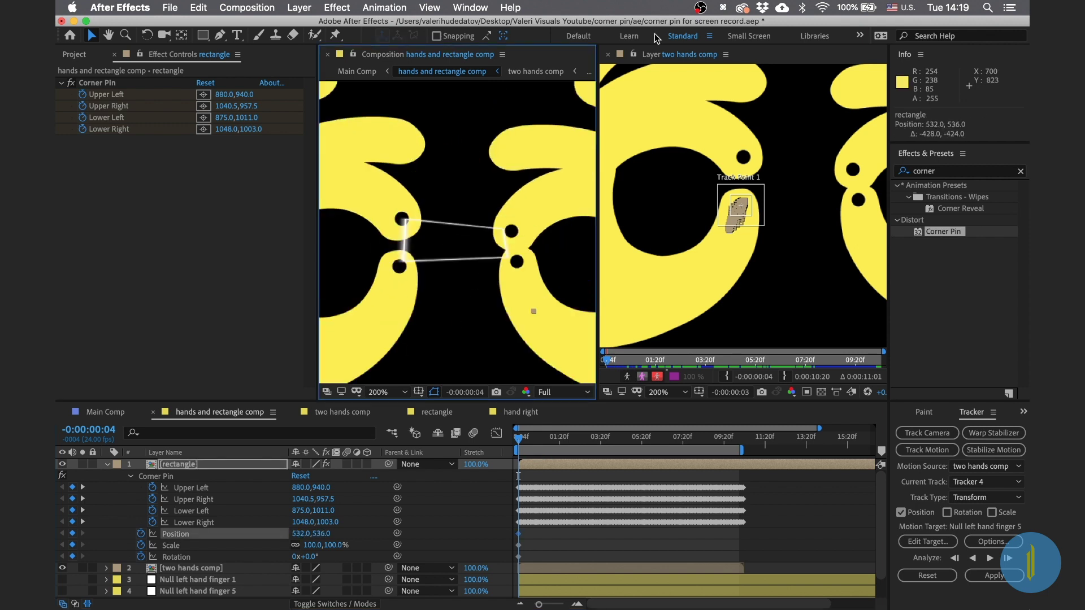
pyautogui.click(609, 54)
pyautogui.moveTo(591, 242); pyautogui.dragTo(591, 243)
pyautogui.press(',')
pyautogui.press(',')
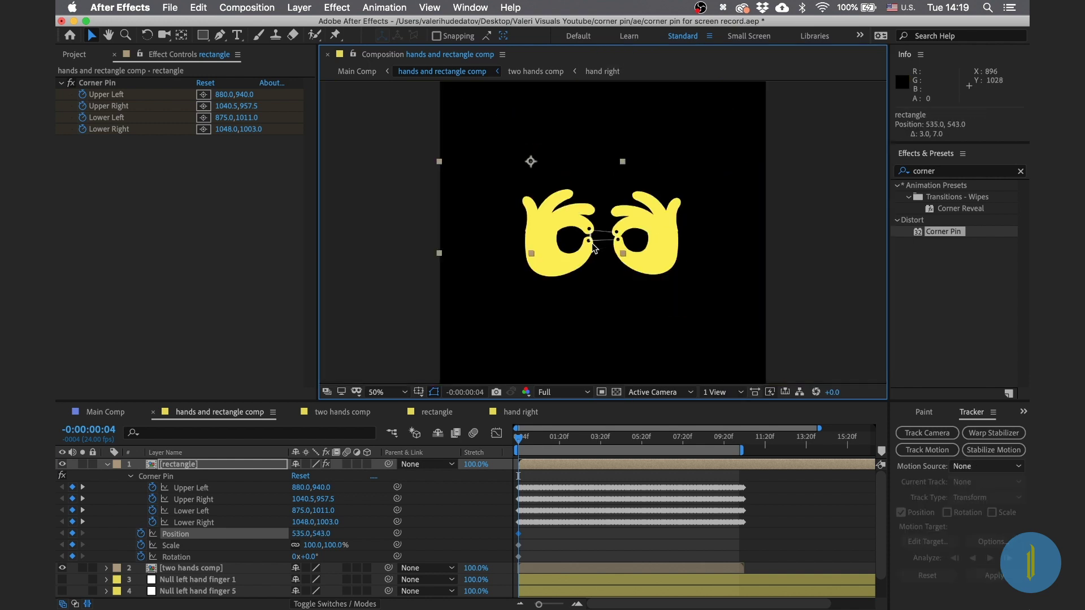
pyautogui.click(340, 415)
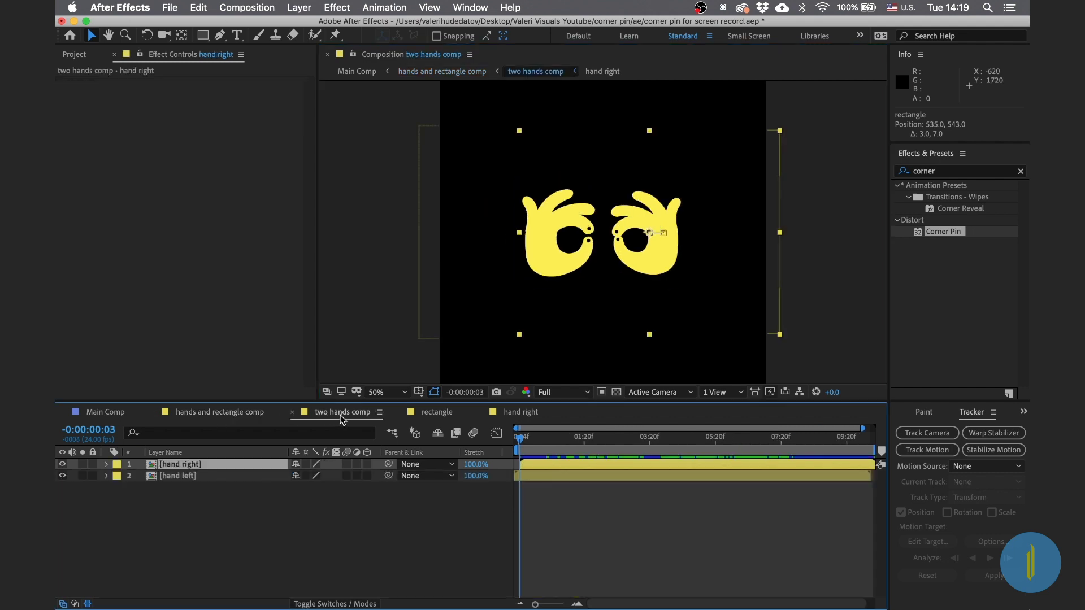
# Step: Hide the dot and dot 2 layers inside the hand right comp
pyautogui.doubleClick(196, 462)
pyautogui.click(157, 465)
pyautogui.keyDown('shift'); pyautogui.click(153, 477); pyautogui.keyUp('shift')
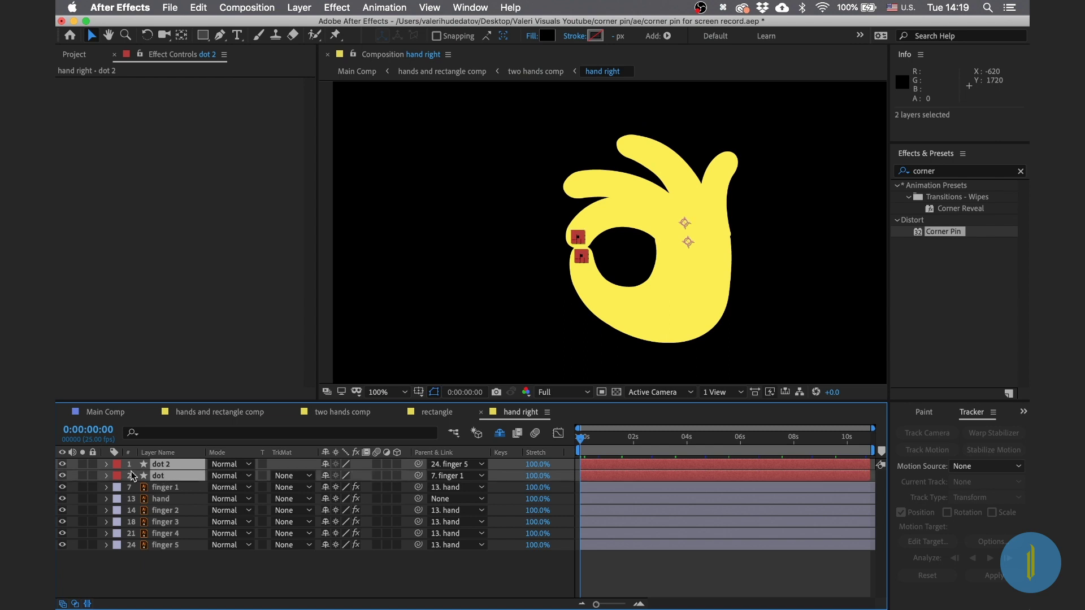
pyautogui.moveTo(63, 466); pyautogui.dragTo(69, 471)
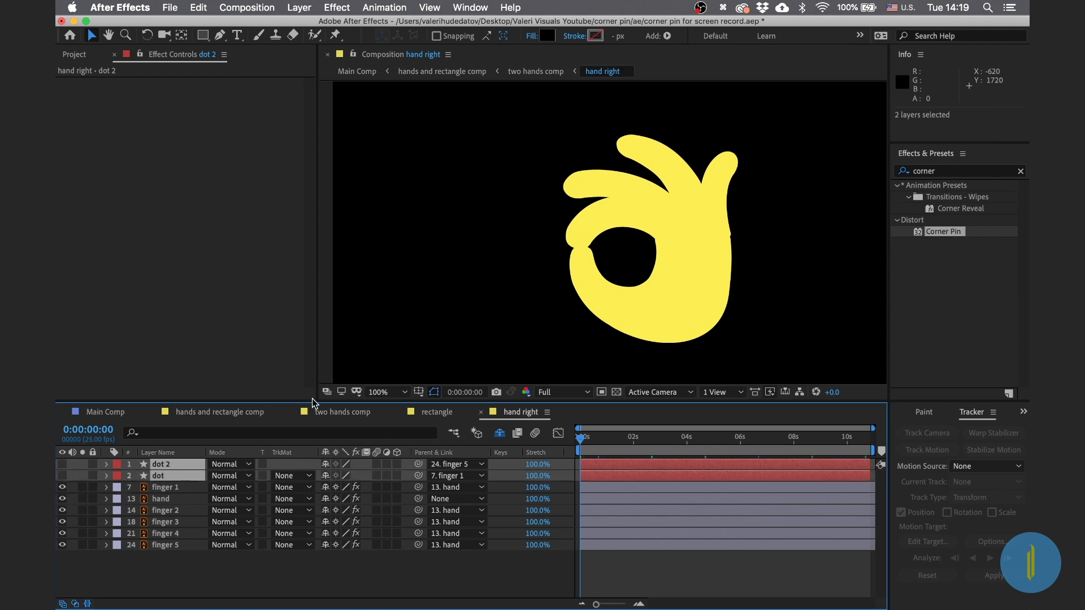
pyautogui.click(343, 411)
# Step: Hide the dot and dot 2 layers inside the hand left comp
pyautogui.doubleClick(148, 475)
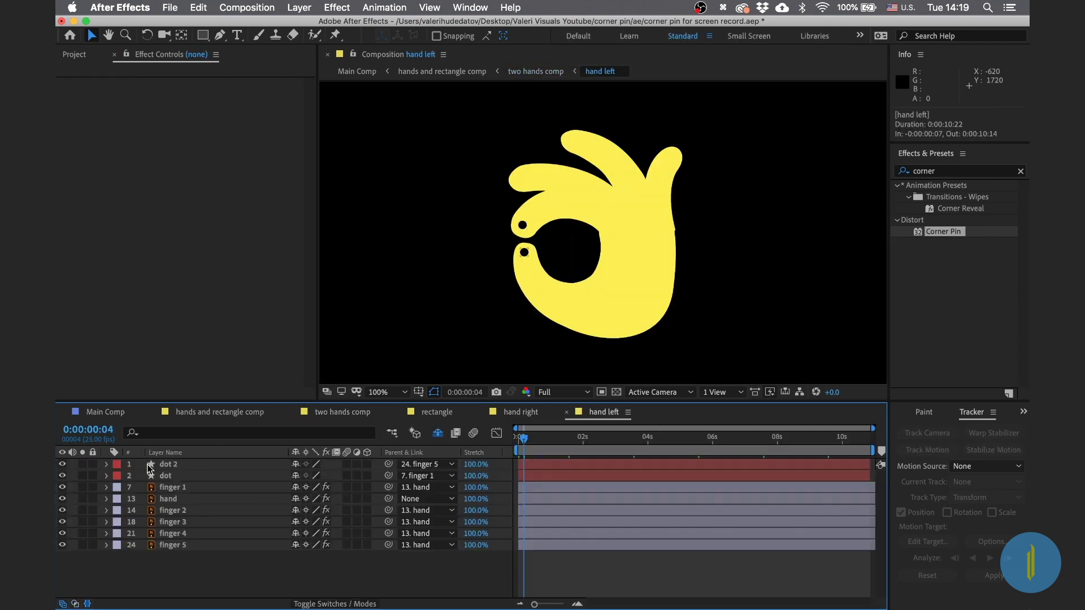
pyautogui.click(145, 466)
pyautogui.keyDown('shift'); pyautogui.click(155, 476); pyautogui.keyUp('shift')
pyautogui.moveTo(62, 465); pyautogui.dragTo(60, 476)
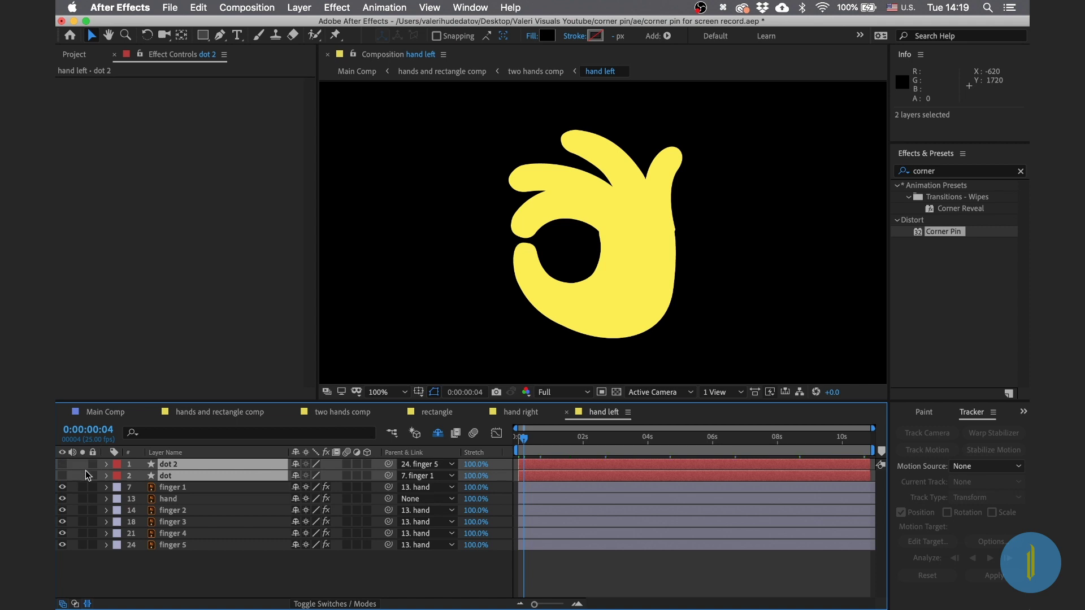
pyautogui.click(199, 412)
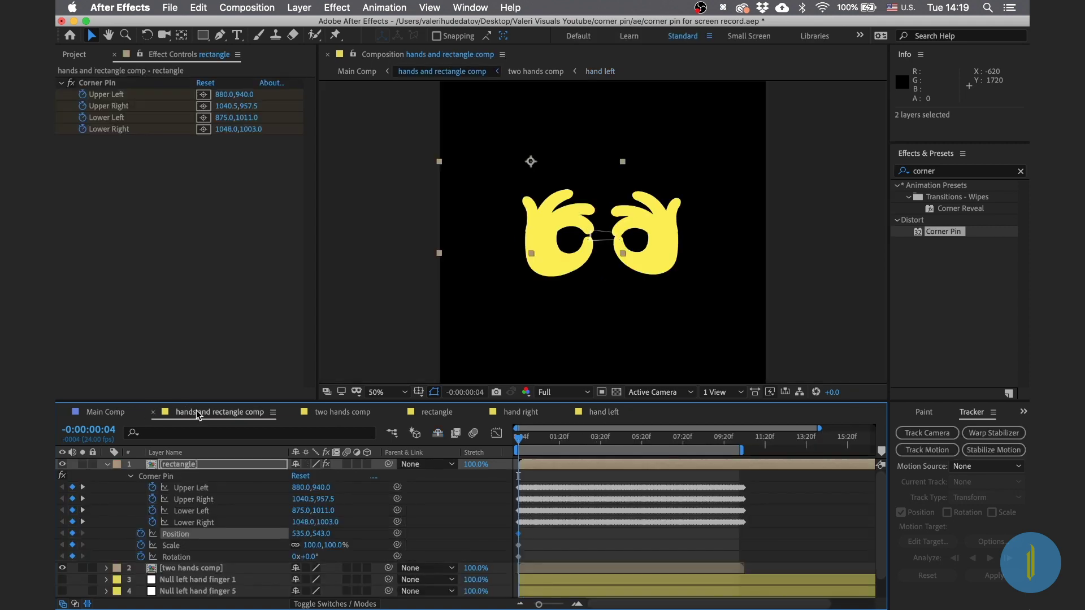
# Step: Play the tracked hands preview, then open the rectangle precomp and select its nice layer
pyautogui.press('space')
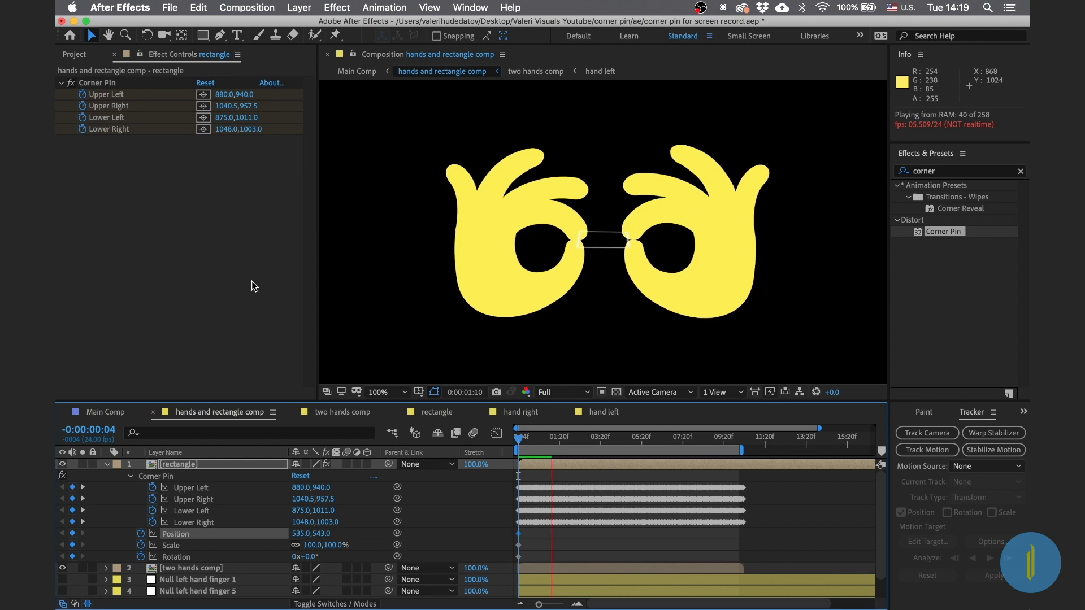
pyautogui.press('space')
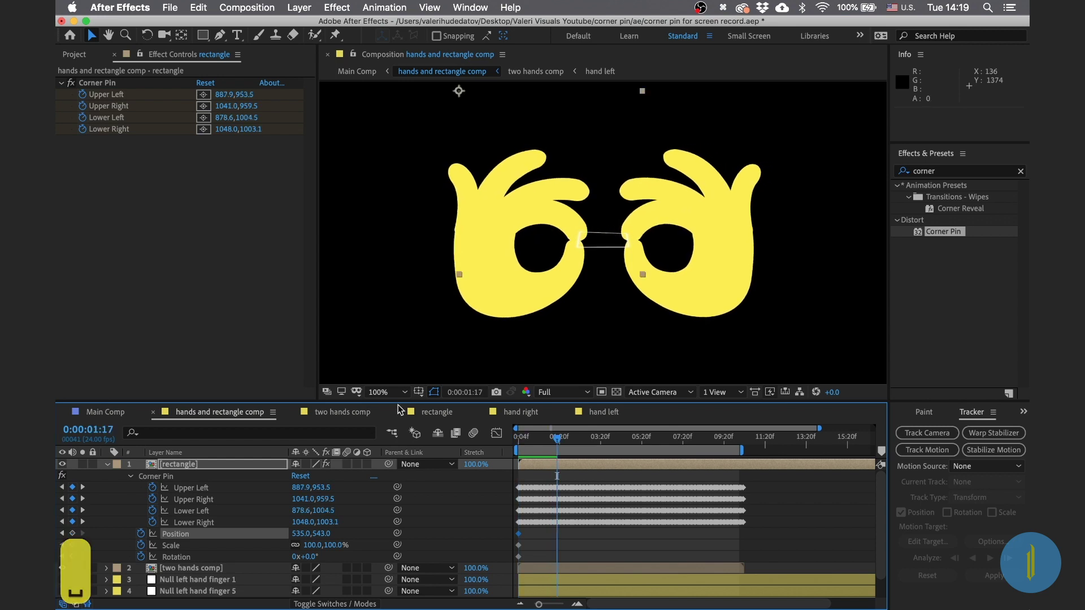
pyautogui.click(107, 465)
pyautogui.doubleClick(175, 465)
pyautogui.click(164, 476)
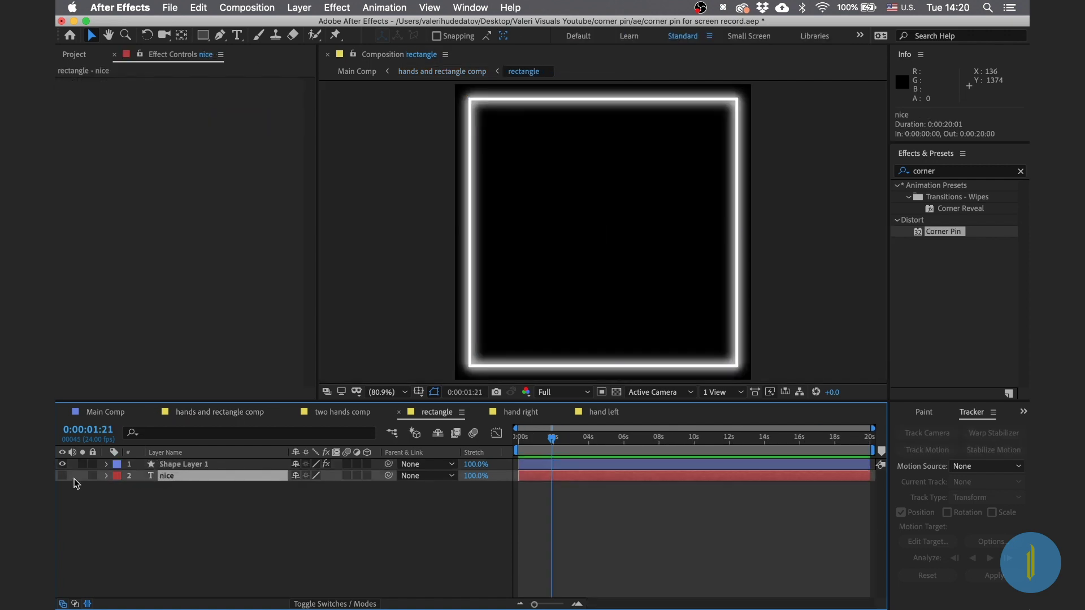
# Step: Preview the hands and rectangle comp from the start, then switch to the hand right comp
pyautogui.click(331, 419)
pyautogui.click(232, 411)
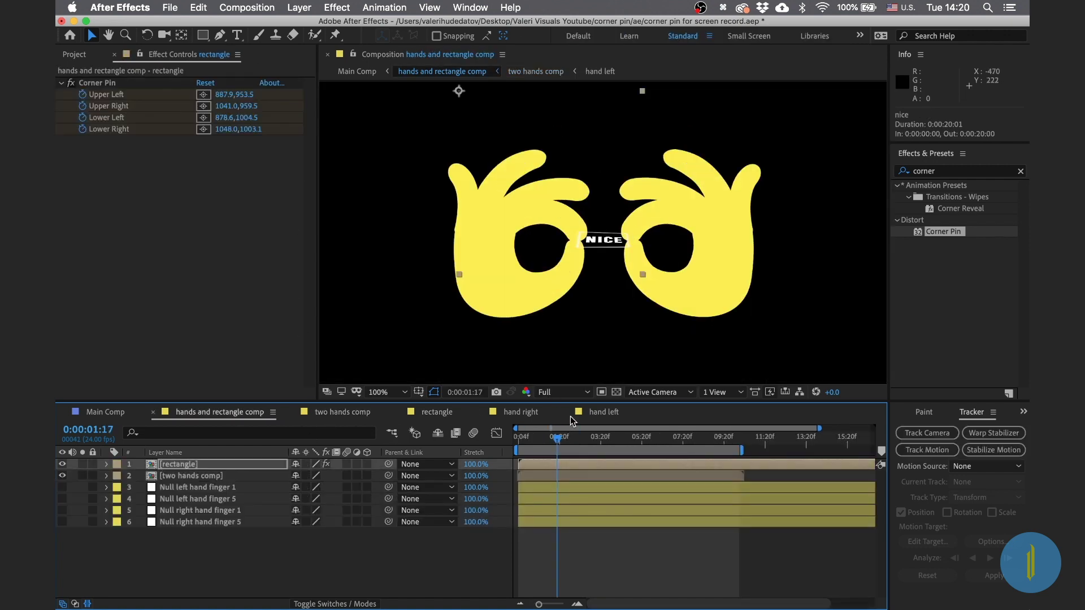
pyautogui.moveTo(545, 440); pyautogui.dragTo(455, 441)
pyautogui.press('space')
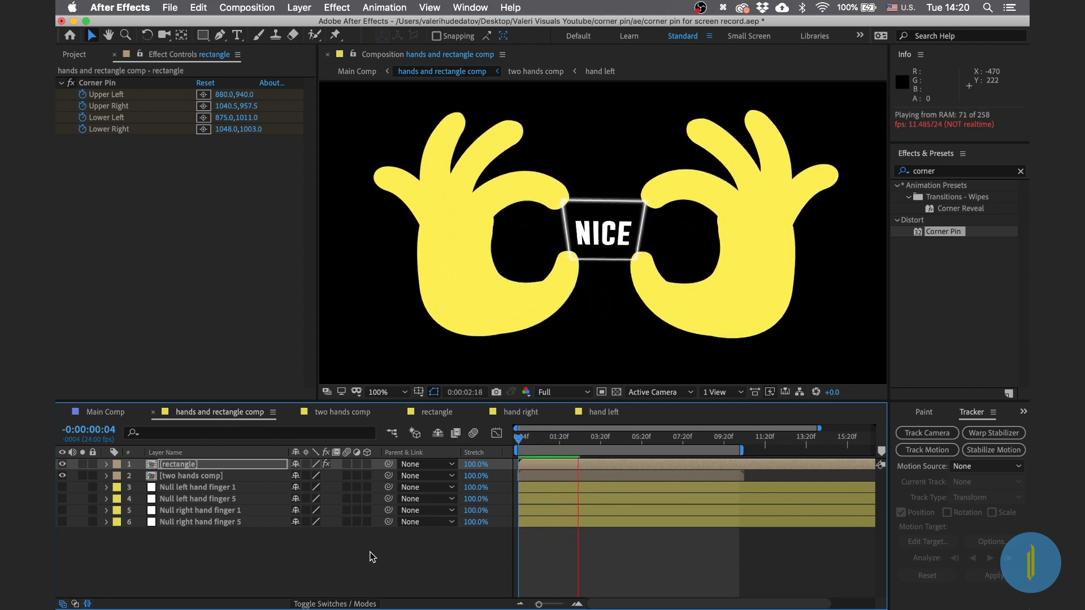
pyautogui.press('space')
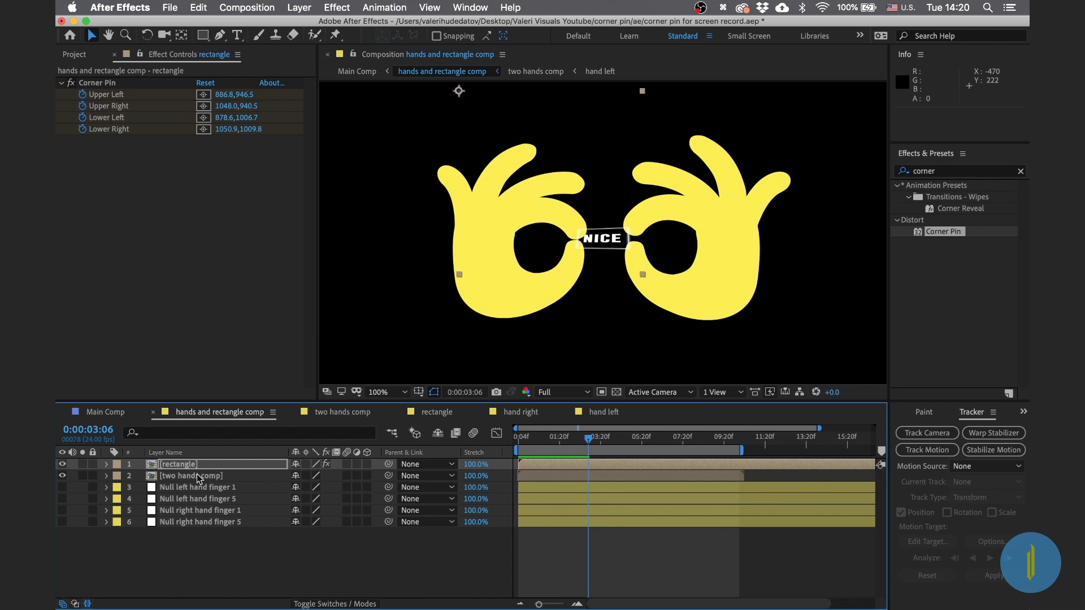
pyautogui.click(514, 416)
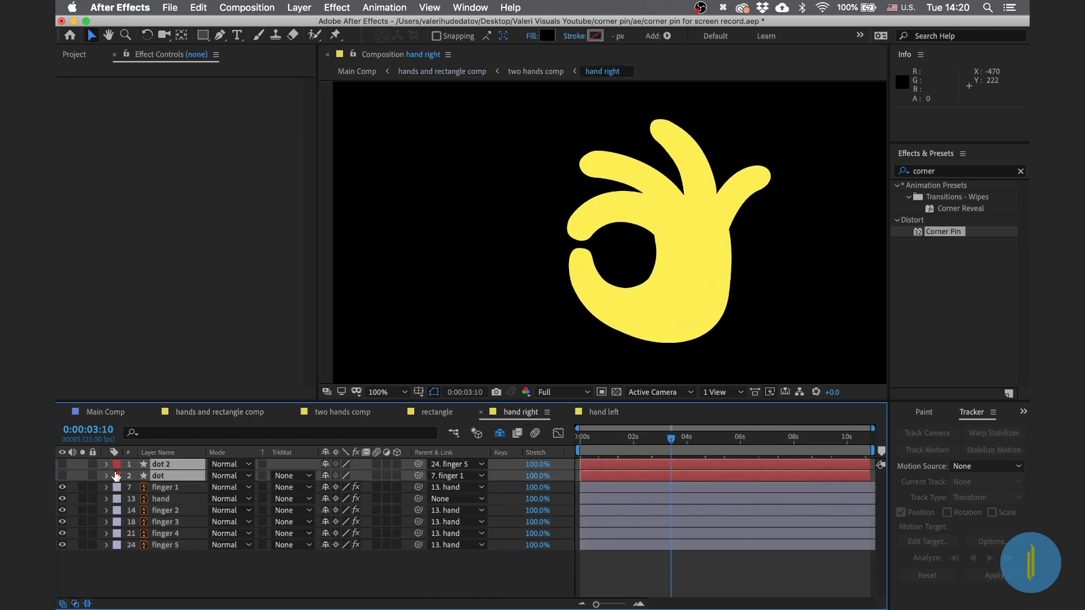
# Step: In the hand right comp, reveal shy layers and make the blue-labelled shading layers visible
pyautogui.click(501, 435)
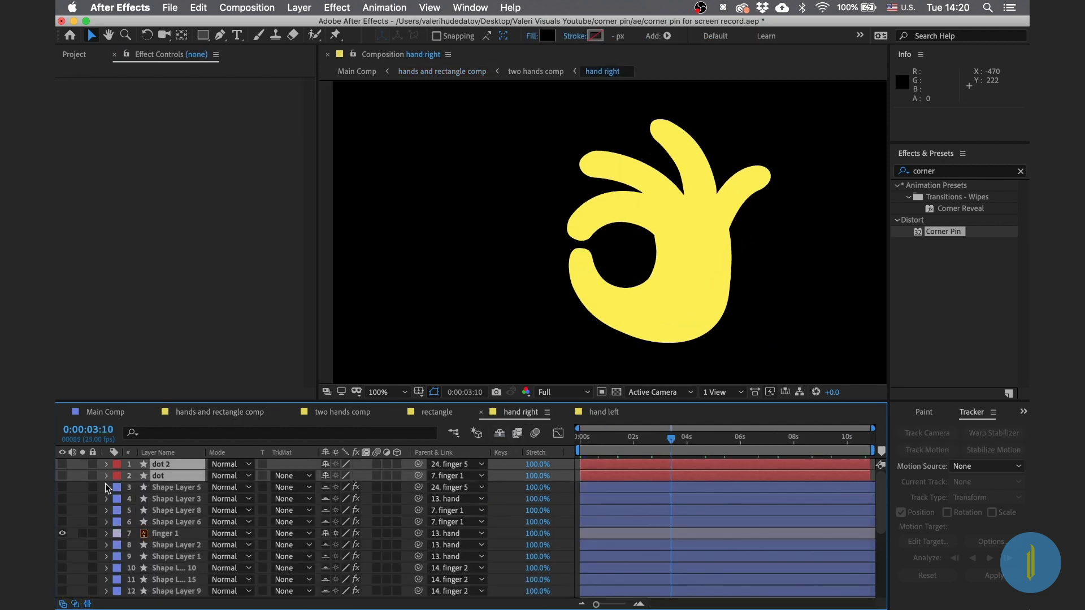
pyautogui.click(117, 493)
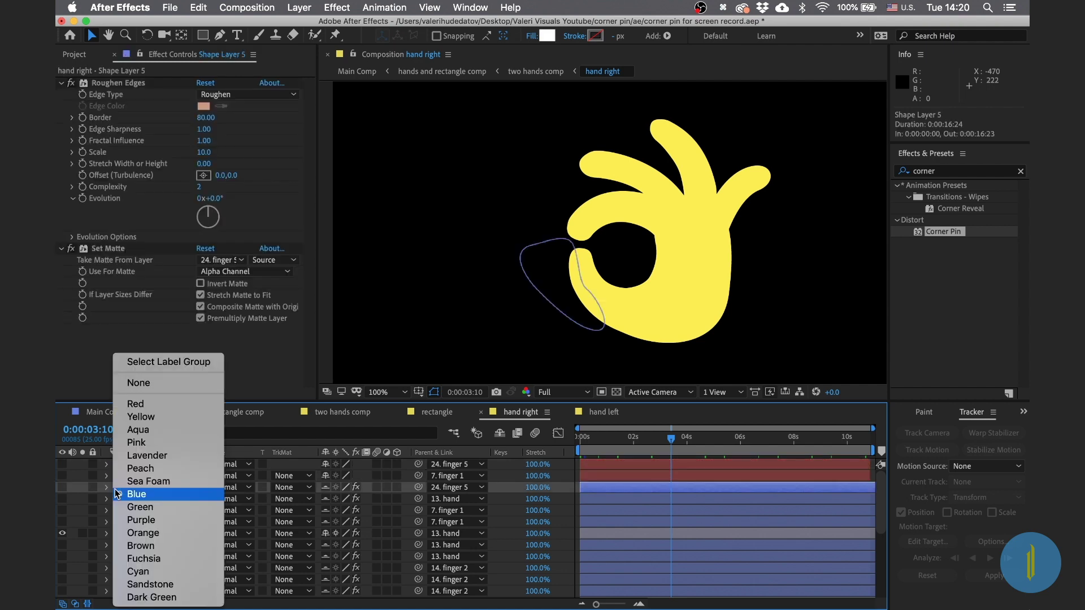
pyautogui.click(158, 362)
pyautogui.click(63, 490)
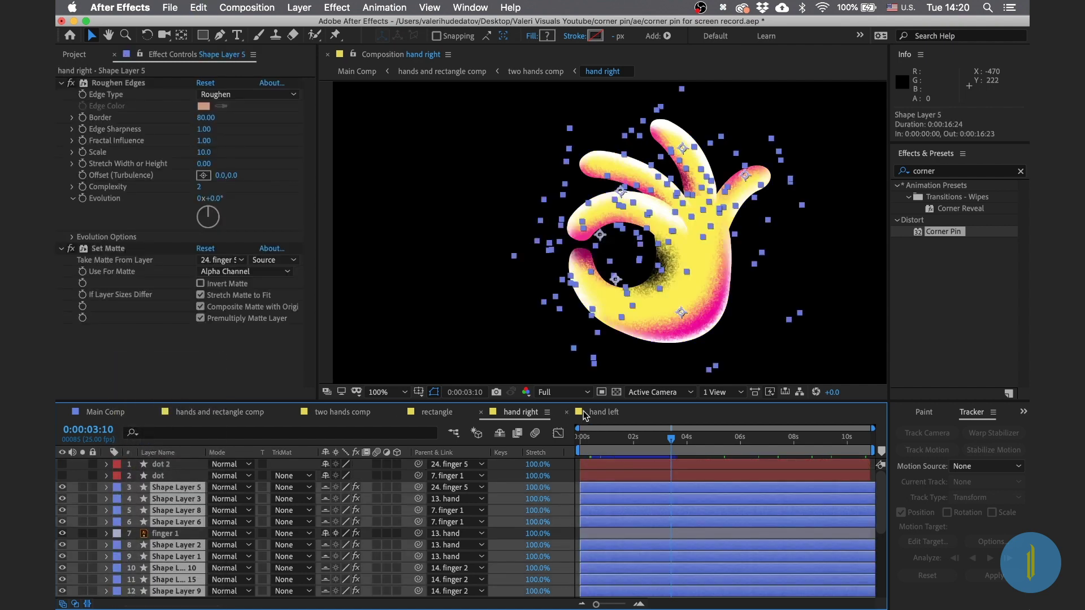
# Step: In the hand left comp, reveal shy layers and turn on blue-labelled shape layers 3 through 12
pyautogui.click(585, 416)
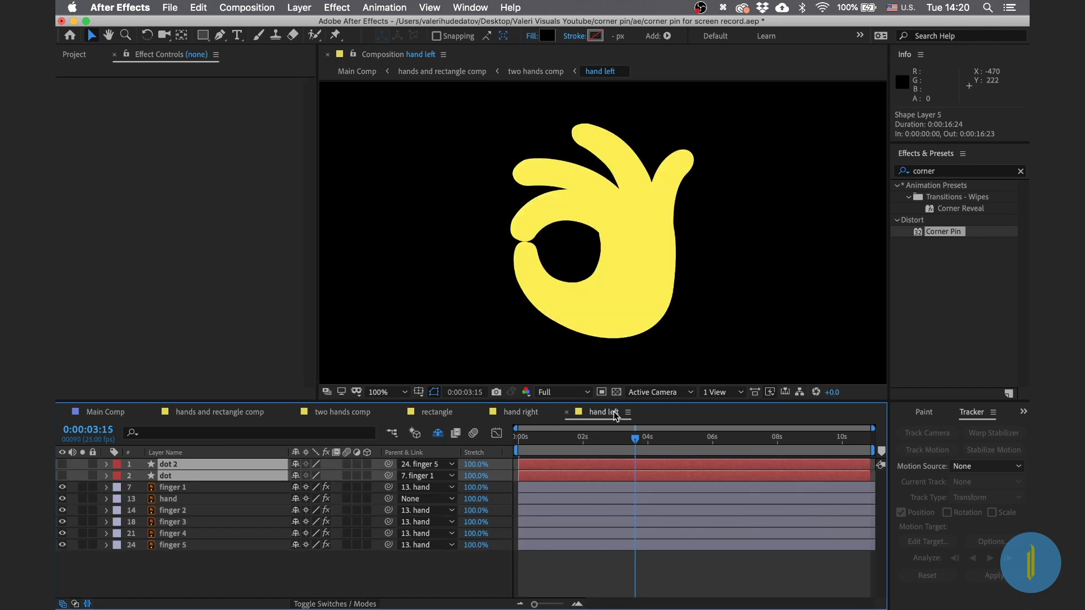
pyautogui.click(441, 436)
pyautogui.click(117, 487)
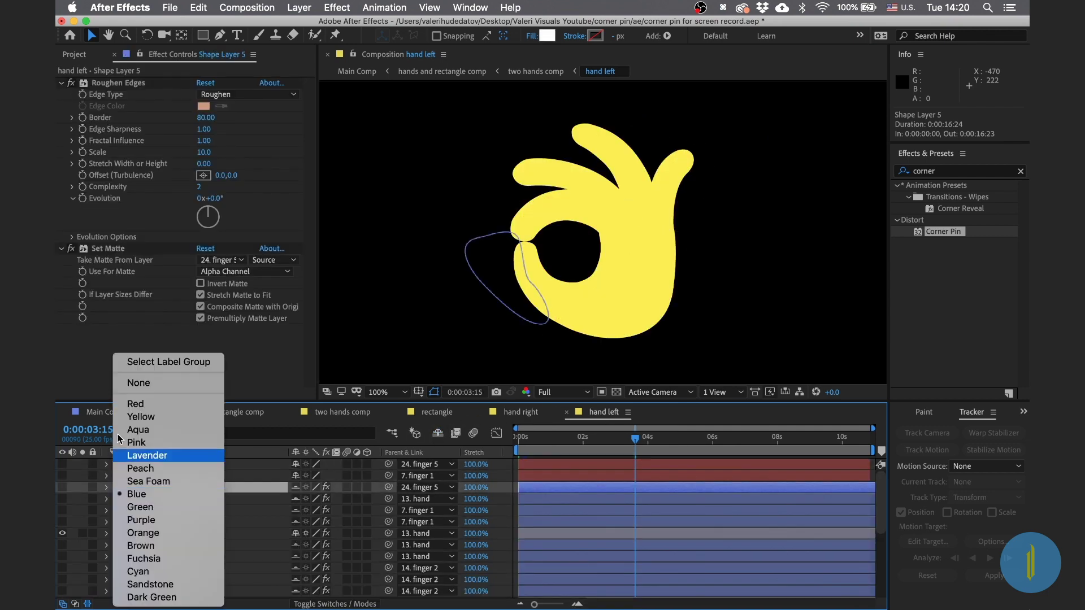
pyautogui.click(65, 469)
pyautogui.moveTo(62, 487); pyautogui.dragTo(62, 591)
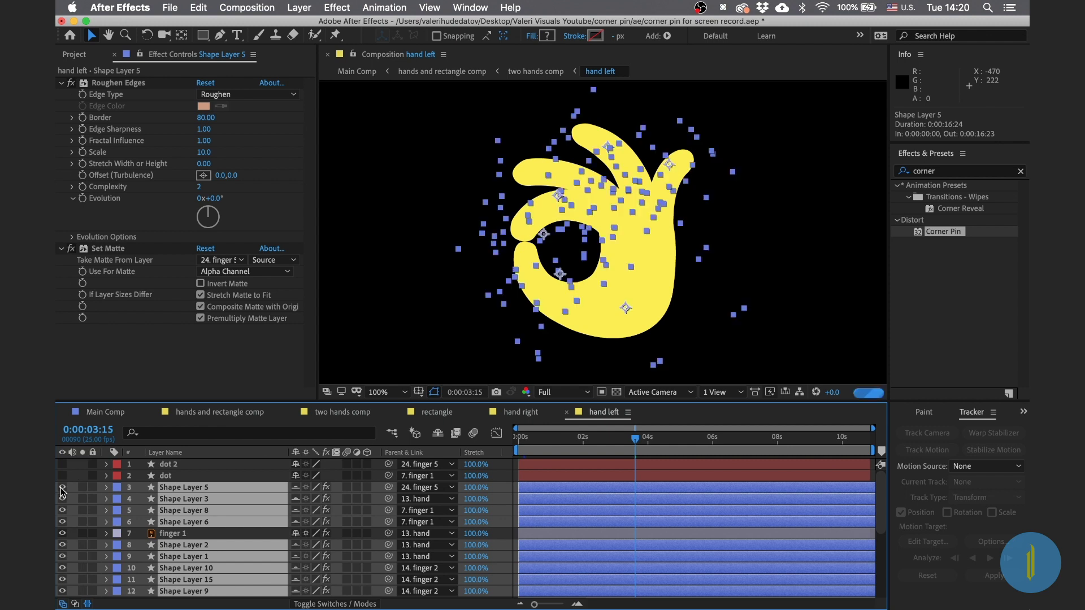
pyautogui.click(231, 413)
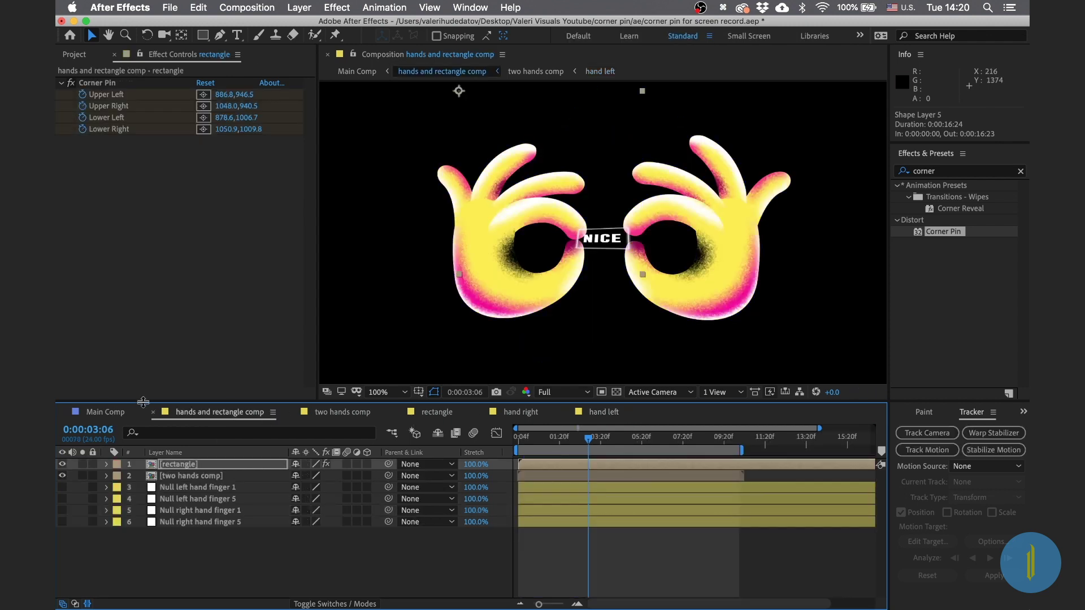
# Step: Play the Main Comp from the start at Full resolution in an enlarged viewer
pyautogui.click(105, 413)
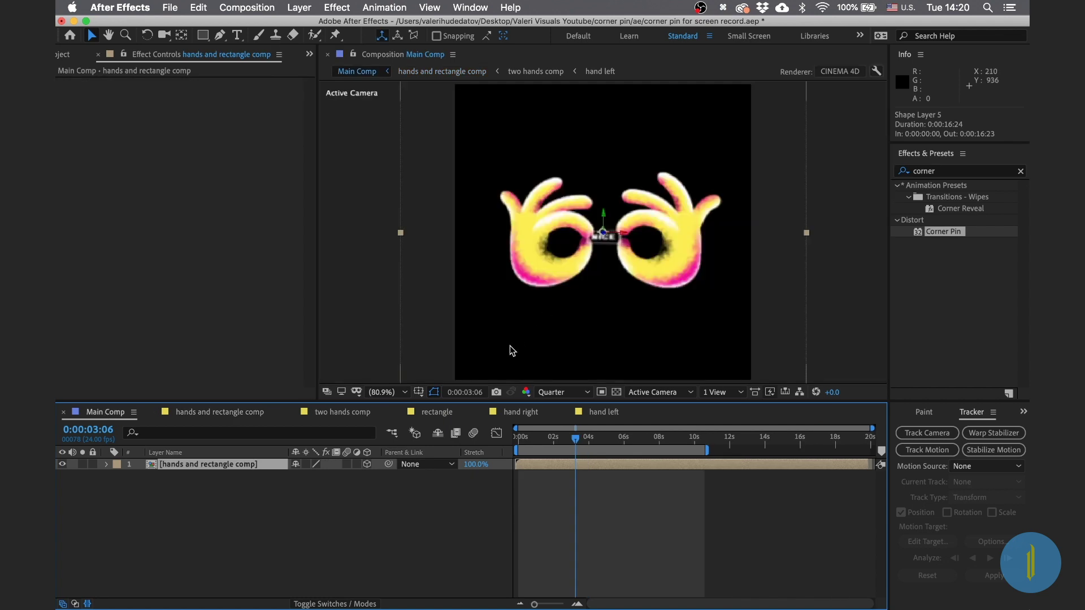
pyautogui.click(556, 392)
pyautogui.click(557, 426)
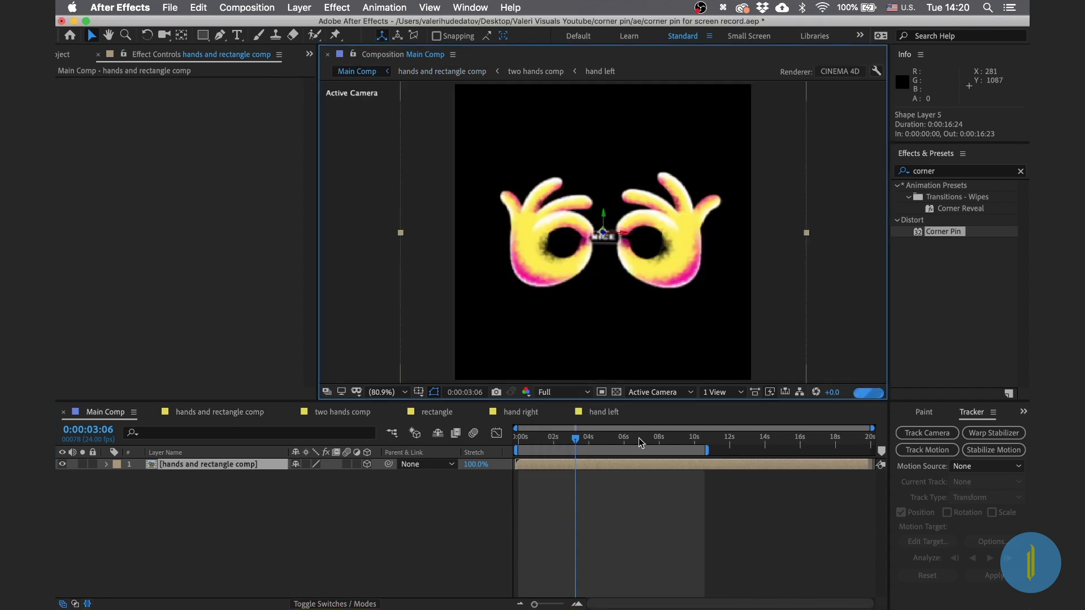
pyautogui.click(556, 446)
pyautogui.press('Home')
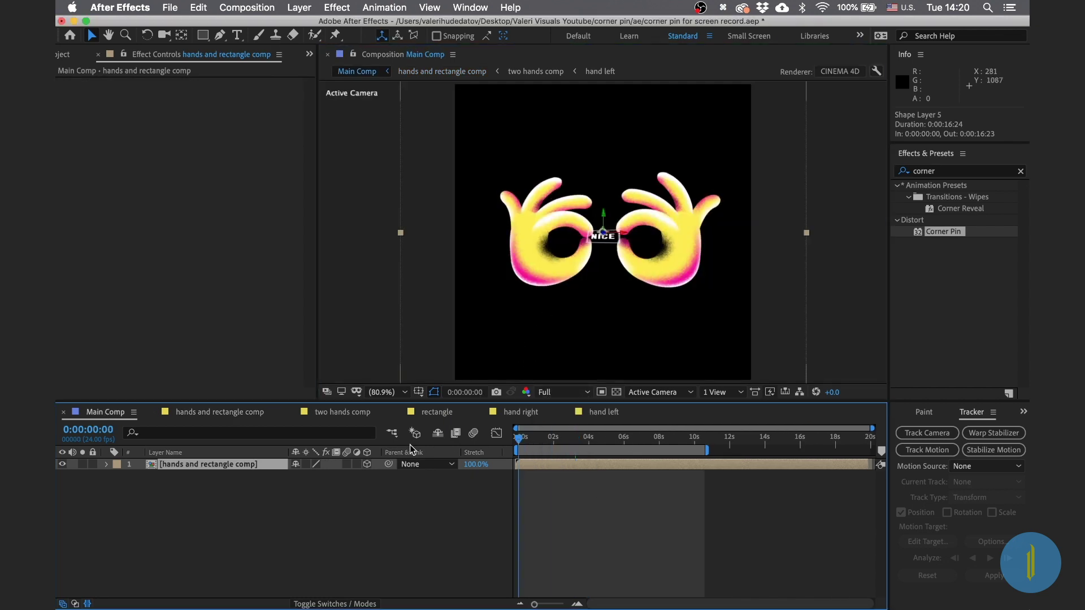
pyautogui.moveTo(403, 402); pyautogui.dragTo(398, 462)
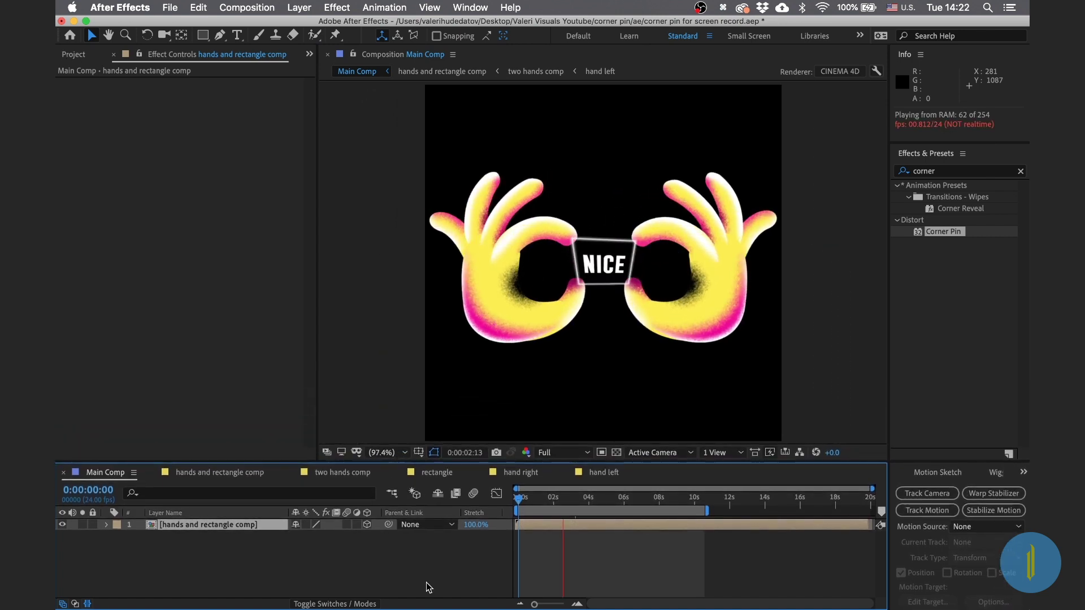
pyautogui.press('space')
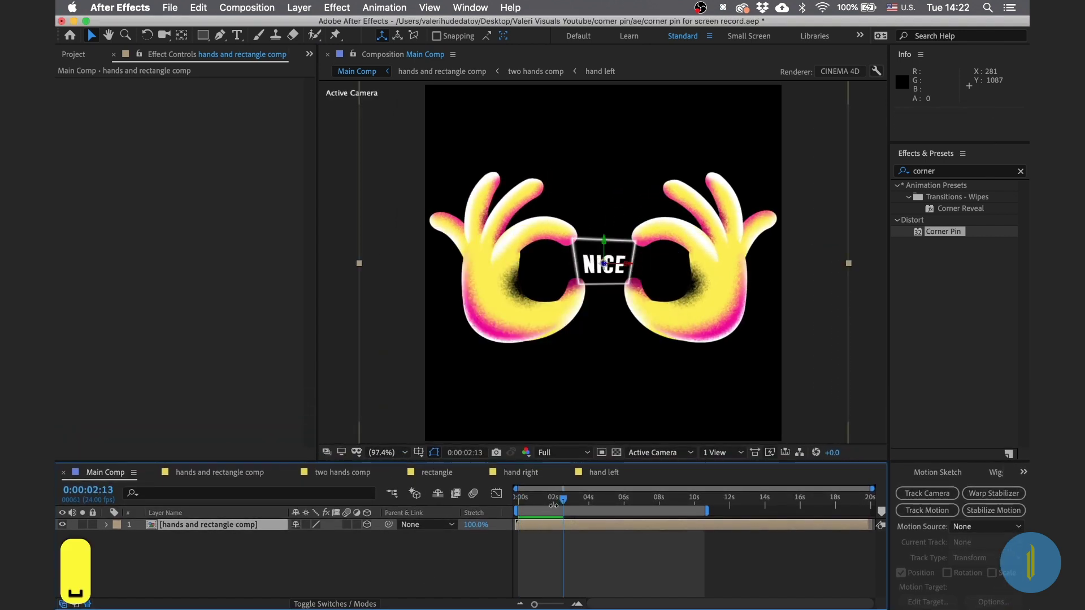
pyautogui.press('space')
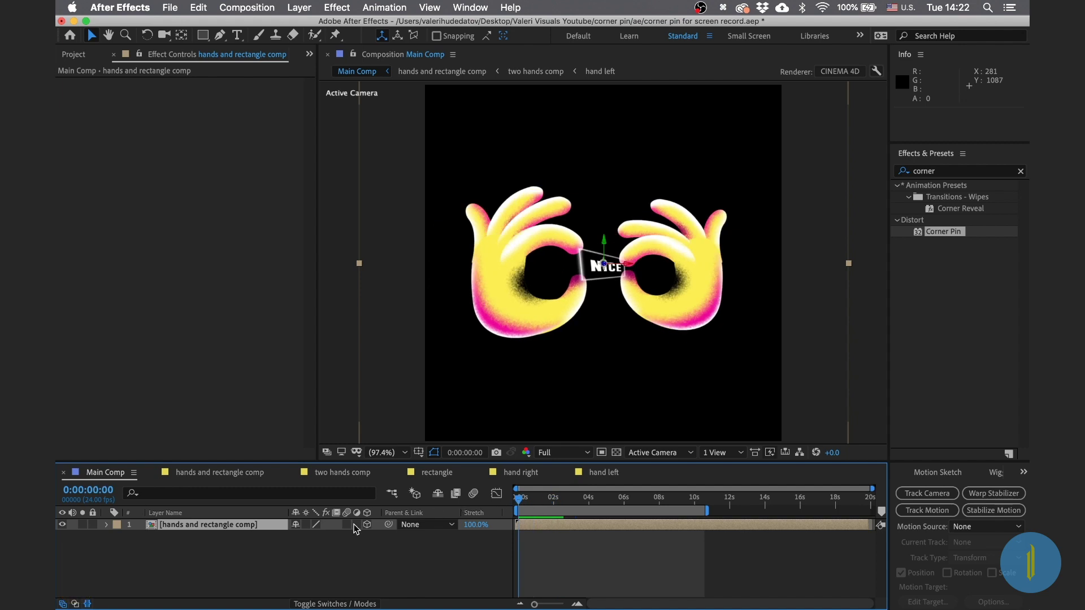
# Step: Add a 1080×1080 royal blue solid (1A98F1) and place it beneath the hands comp layer
pyautogui.press('super+y')
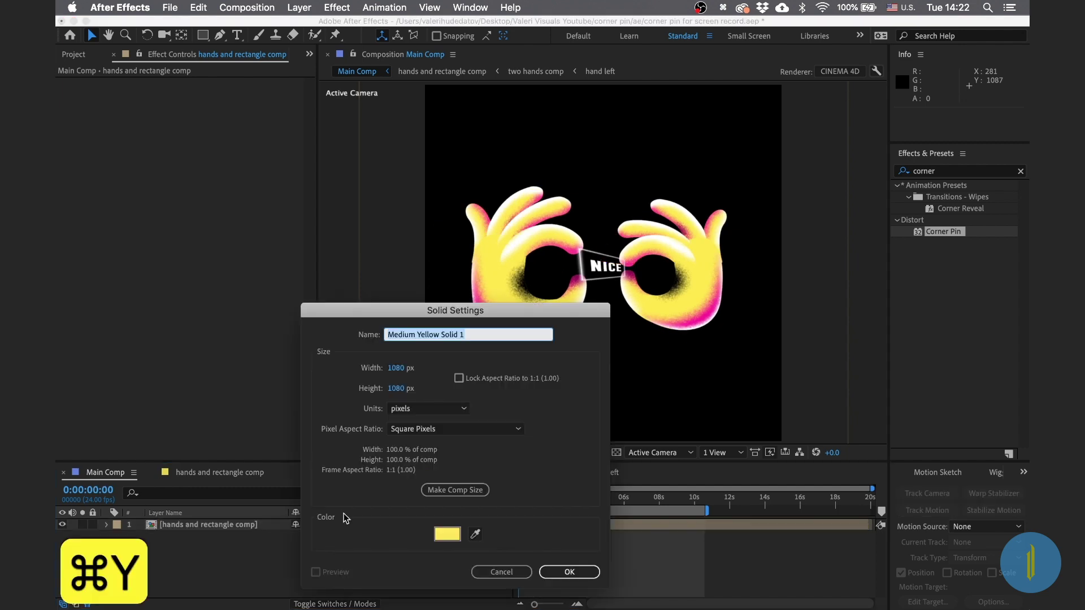
pyautogui.click(449, 534)
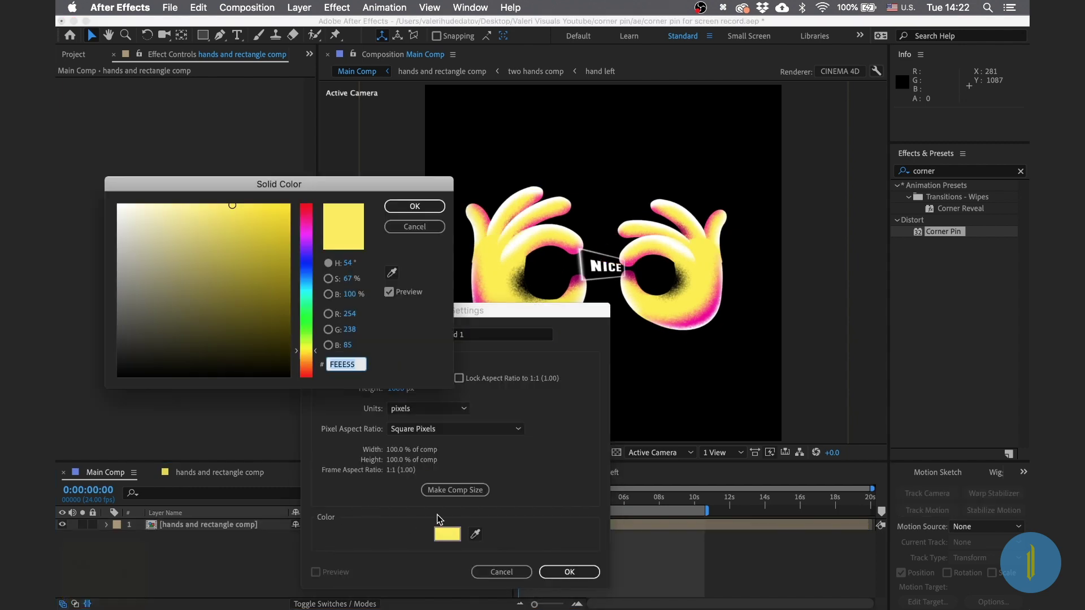
pyautogui.click(305, 280)
pyautogui.click(271, 213)
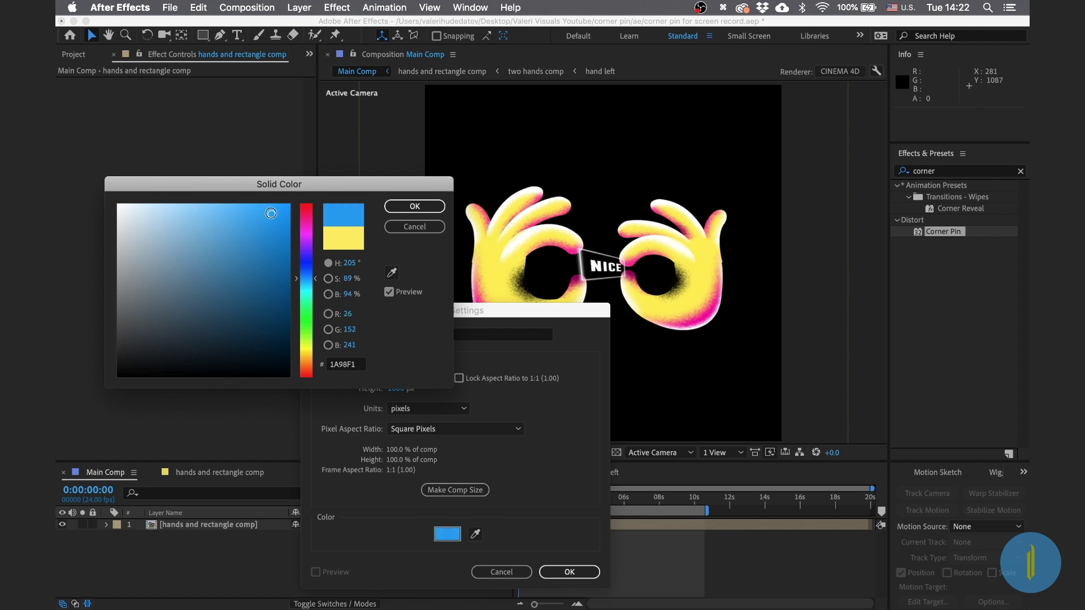
pyautogui.click(425, 204)
pyautogui.click(569, 572)
pyautogui.moveTo(187, 526); pyautogui.dragTo(189, 556)
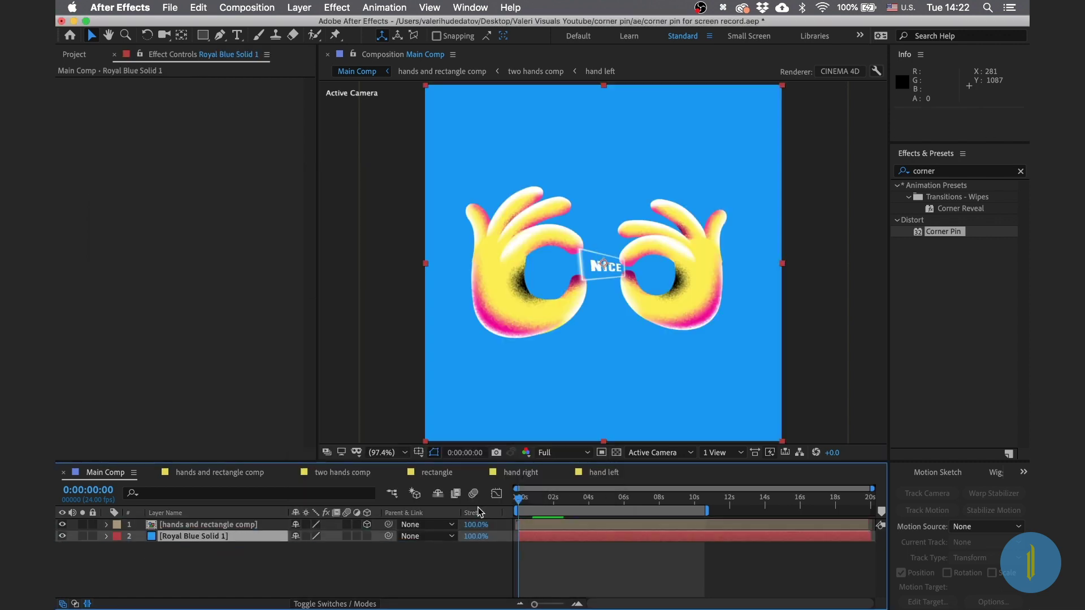